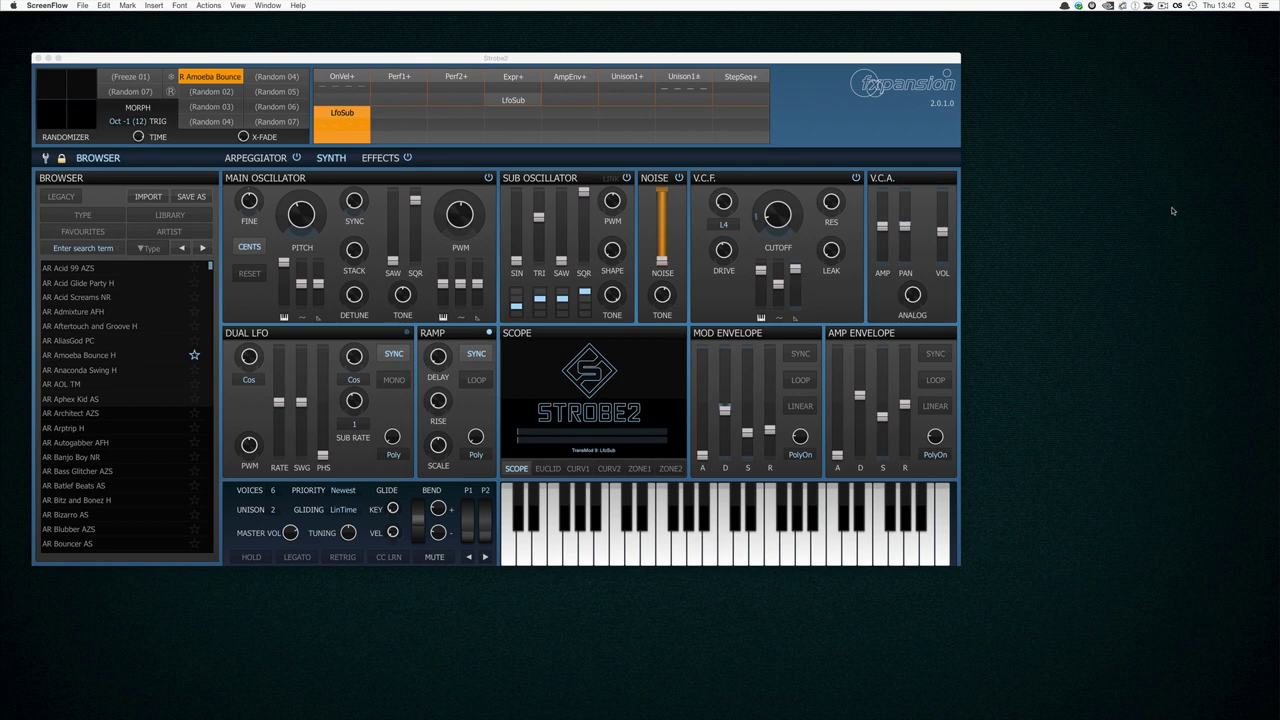
Set the interface magnification to 100%, then enlarge it to 150%.
{"action": "left_click", "coordinate": [45, 158]}
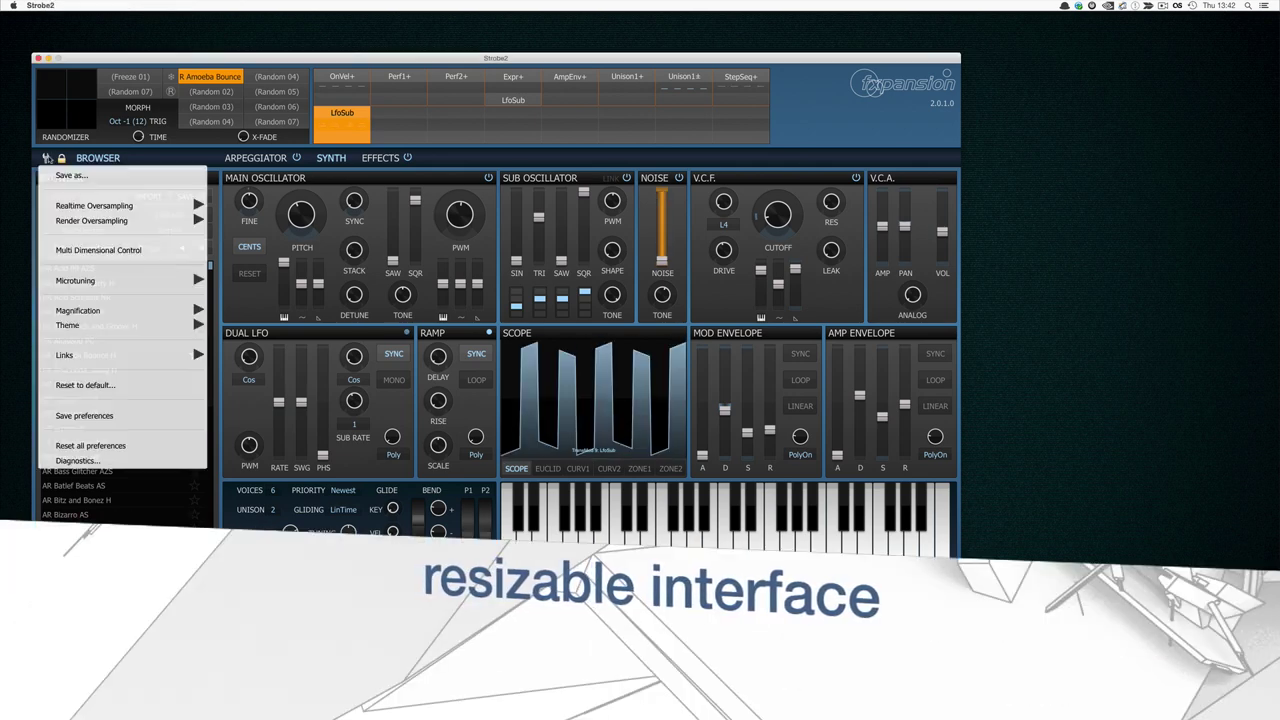
{"action": "mouse_move", "coordinate": [130, 315]}
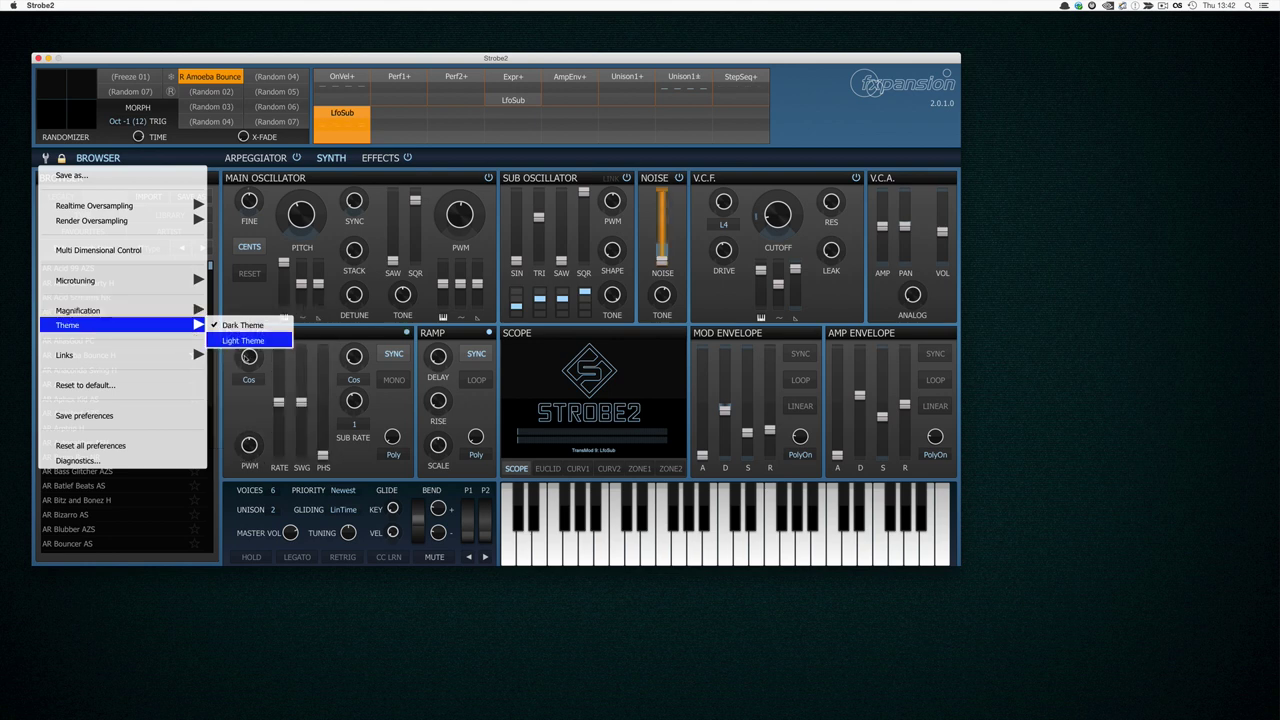
{"action": "left_click", "coordinate": [262, 356]}
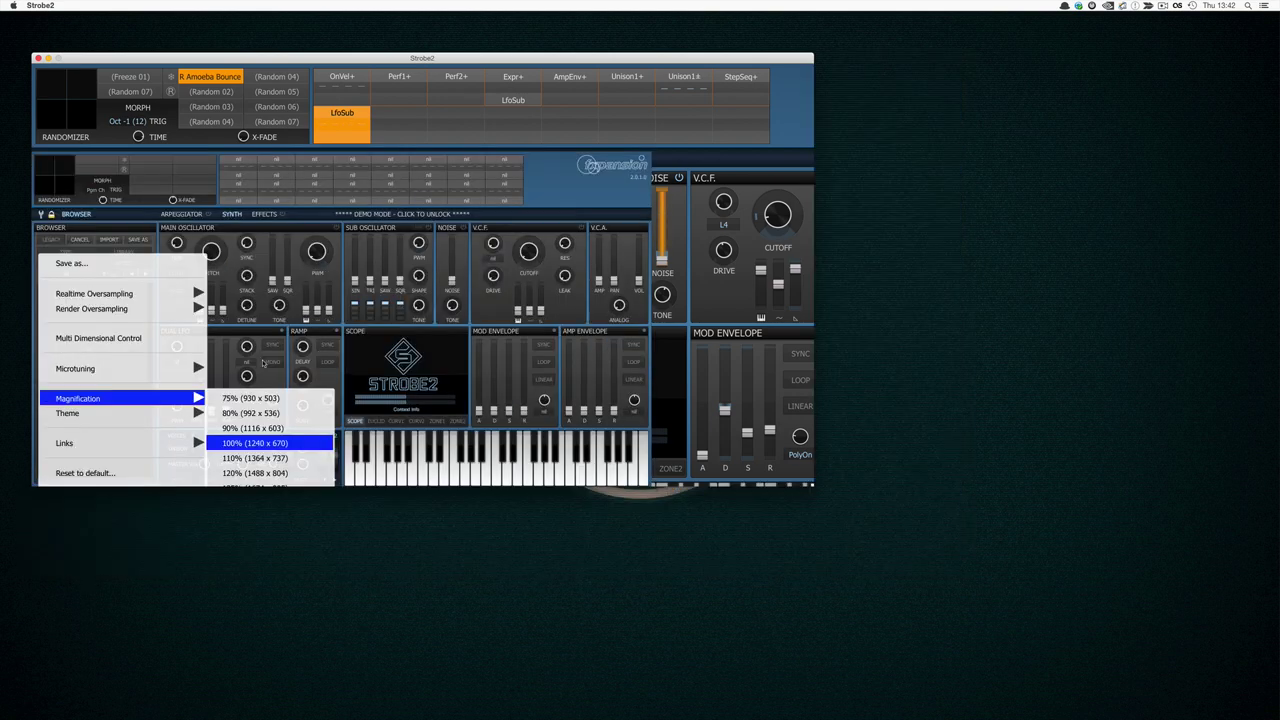
{"action": "left_click", "coordinate": [41, 127]}
{"action": "mouse_move", "coordinate": [88, 209]}
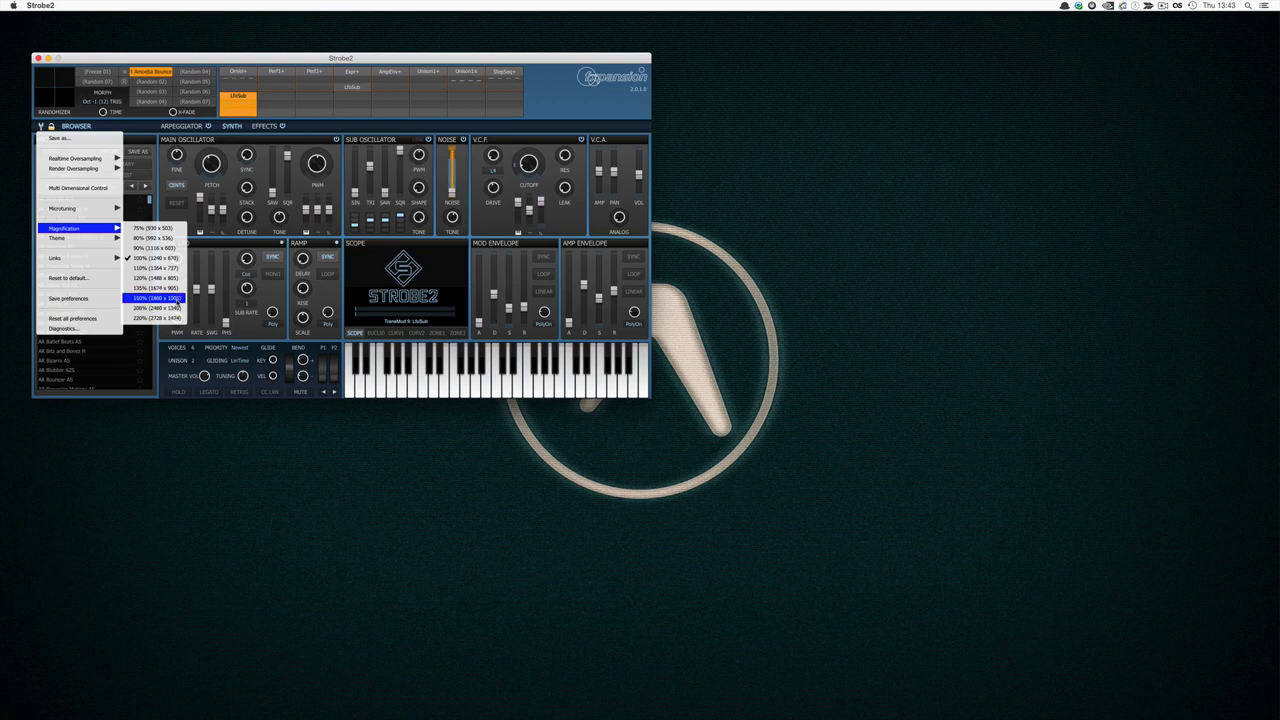
{"action": "left_click", "coordinate": [177, 298]}
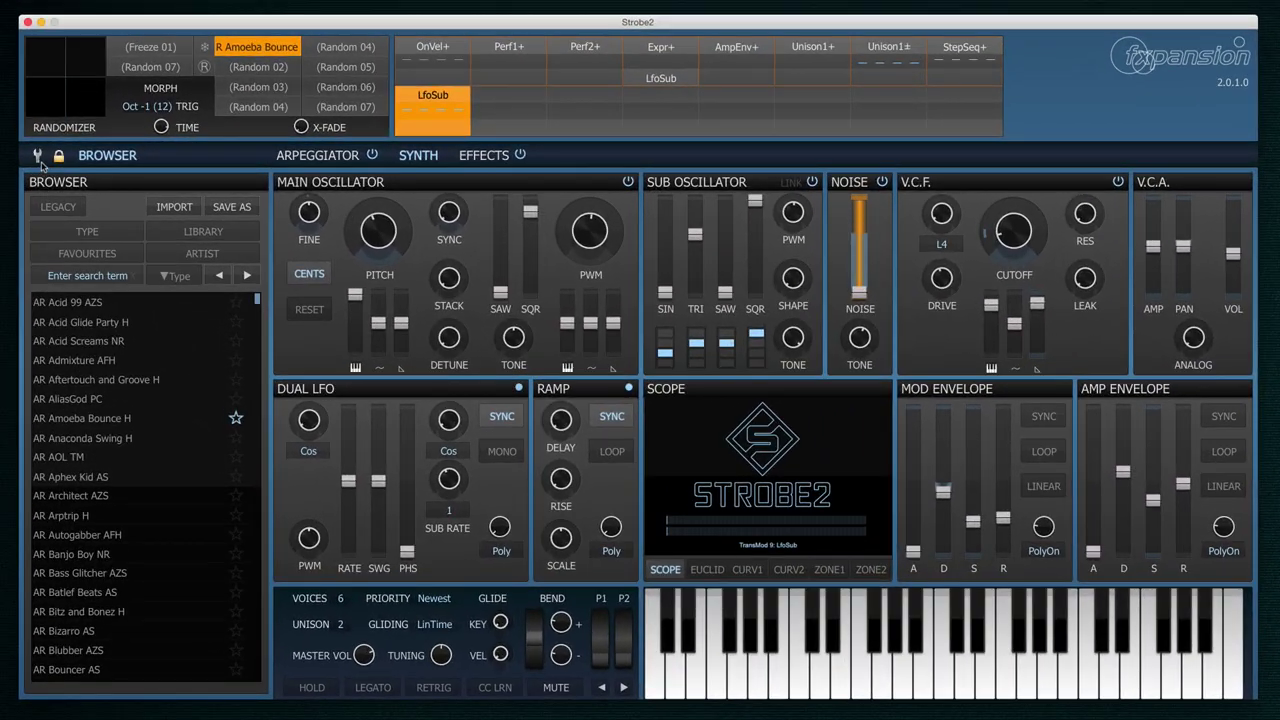
Switch the interface to the Light Theme.
{"action": "left_click", "coordinate": [37, 155]}
{"action": "mouse_move", "coordinate": [164, 379]}
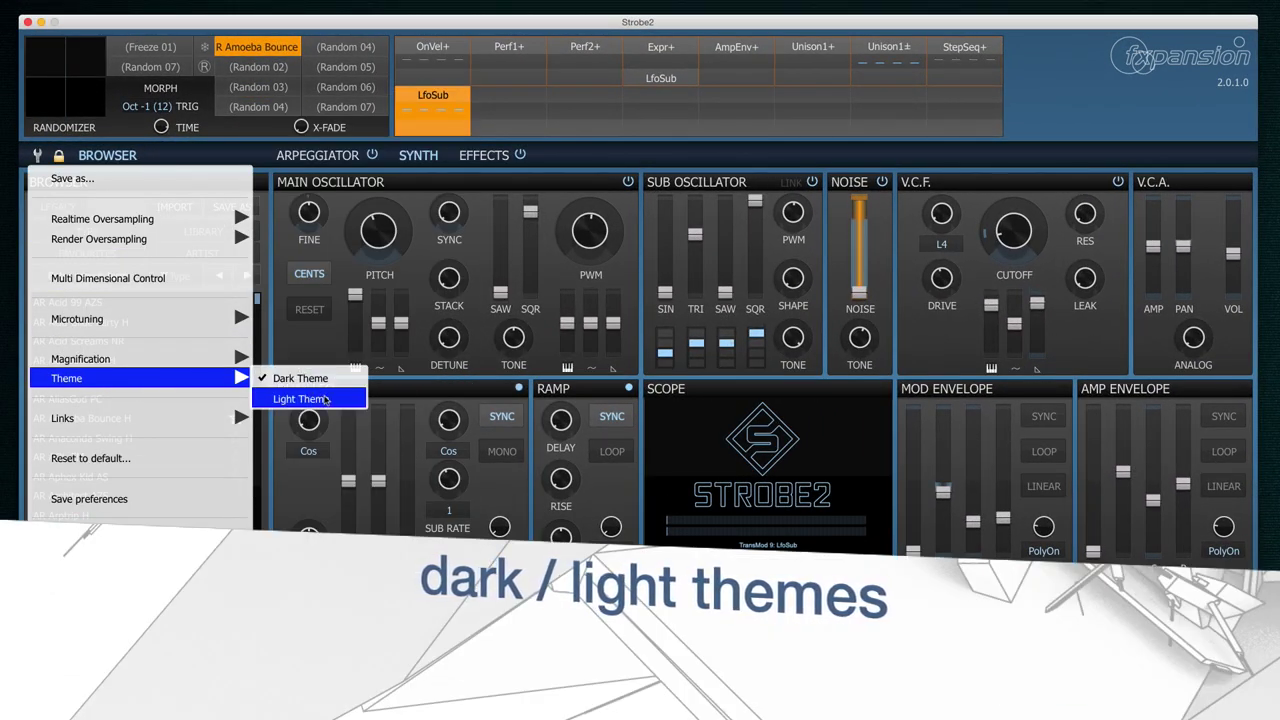
{"action": "left_click", "coordinate": [330, 401]}
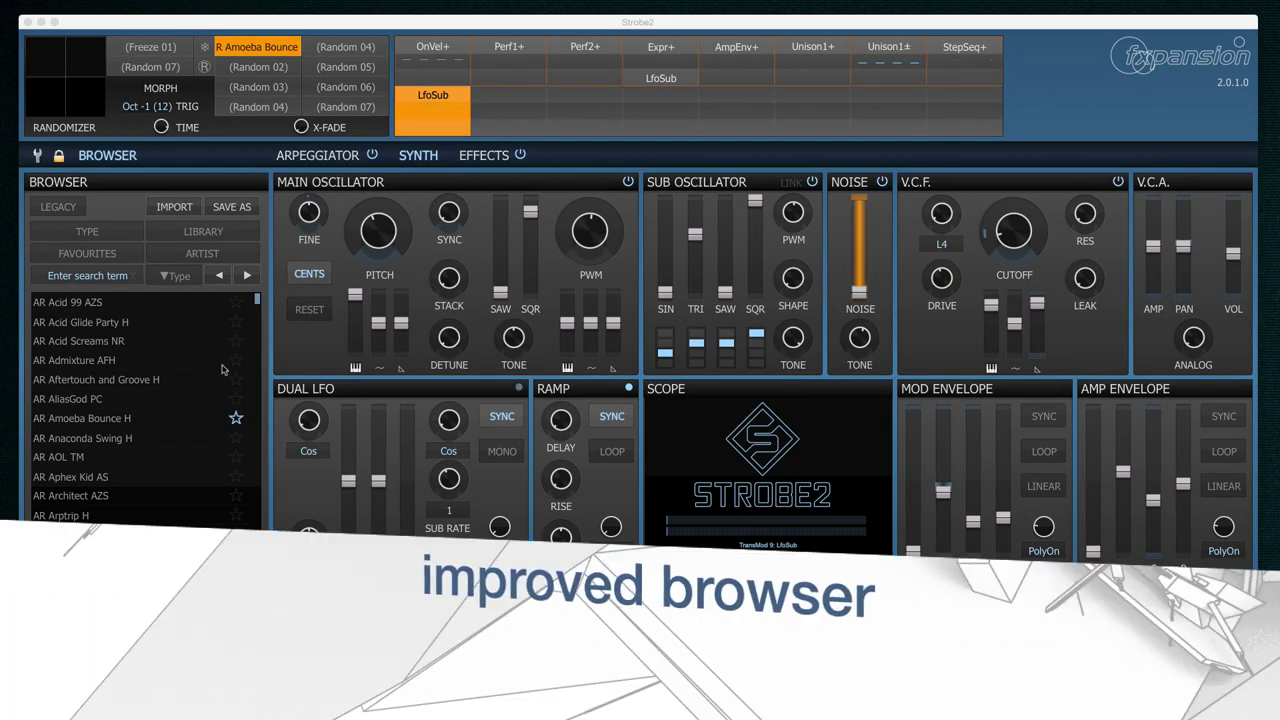
Toggle the preset browser off and on, then filter presets to the Lead type.
{"action": "left_click", "coordinate": [110, 158]}
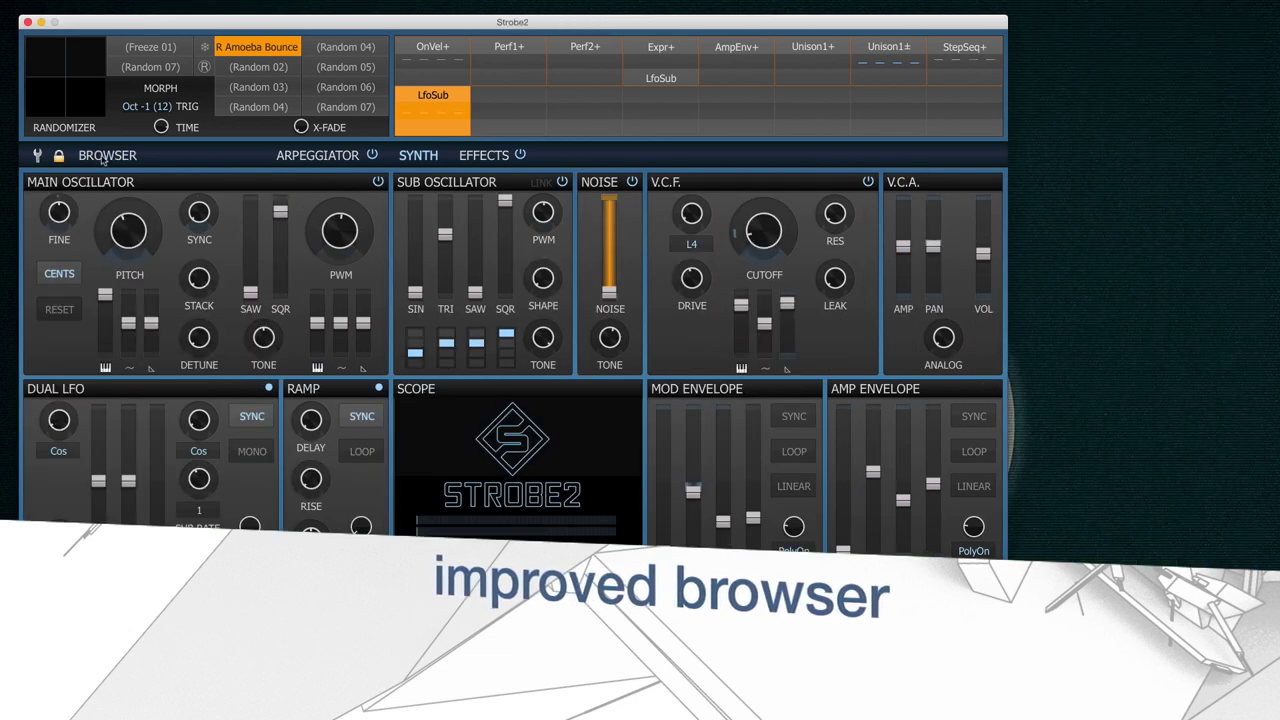
{"action": "left_click", "coordinate": [103, 160]}
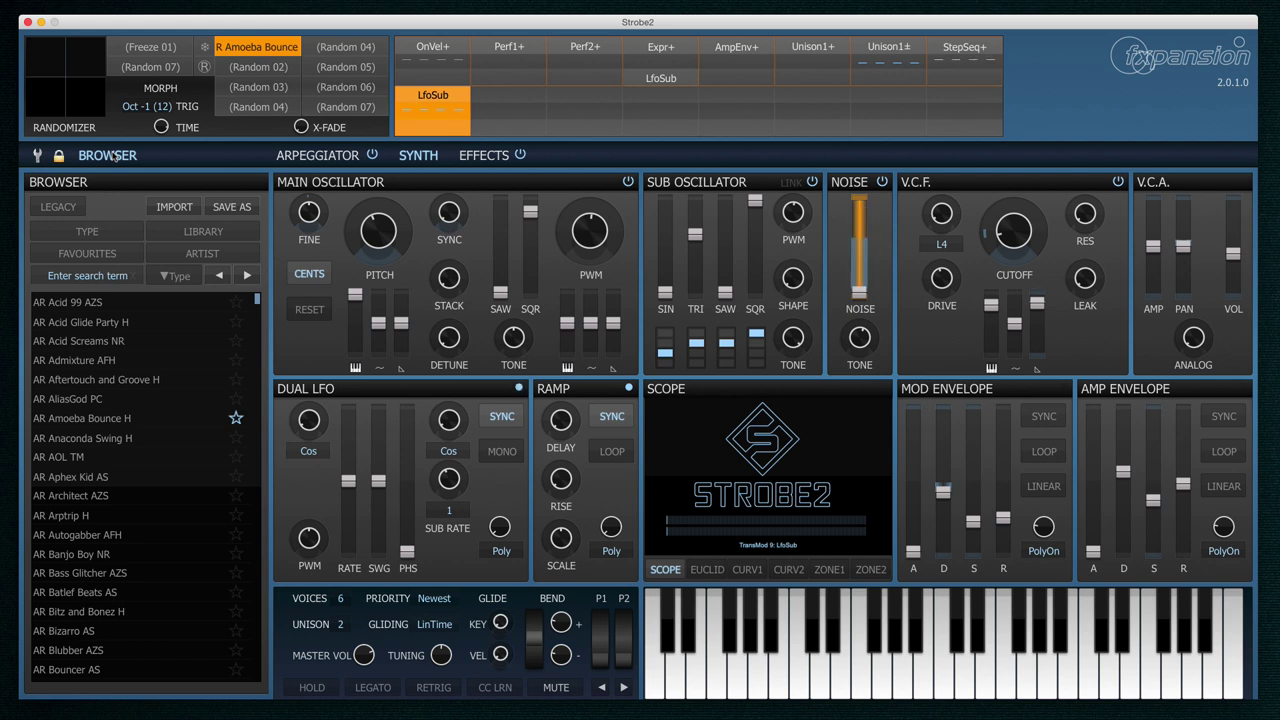
{"action": "left_click", "coordinate": [86, 232]}
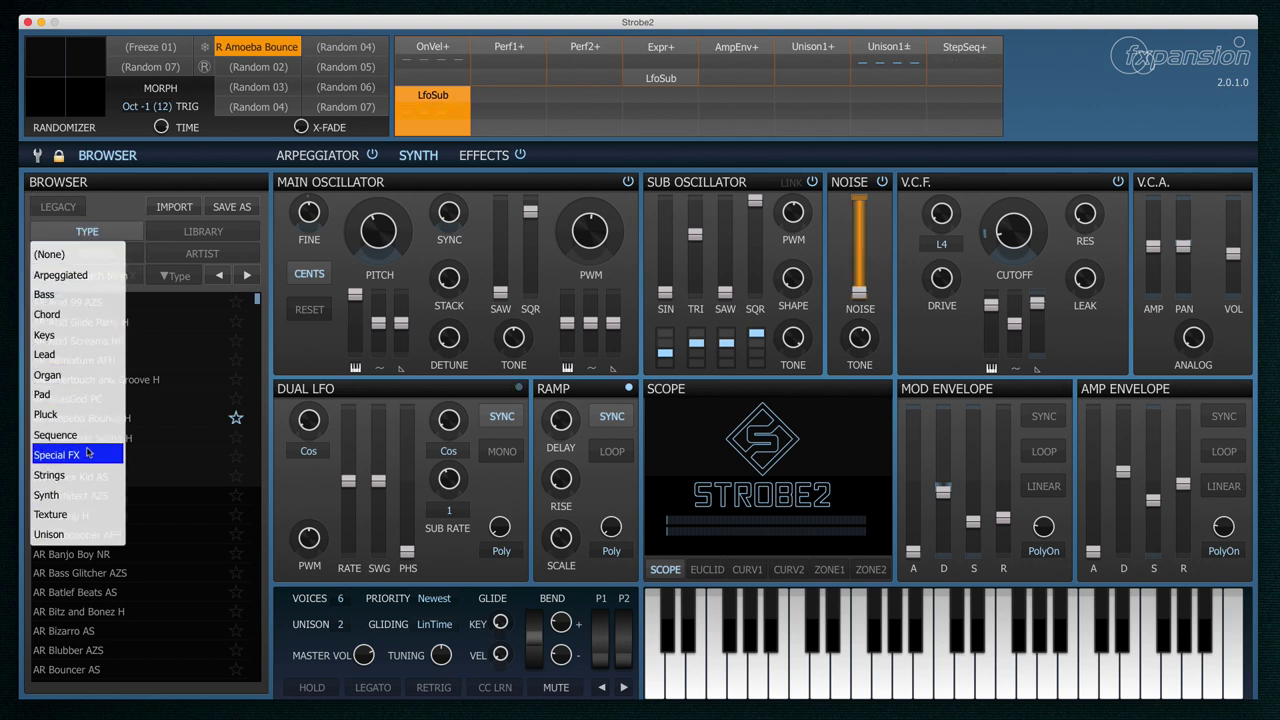
{"action": "left_click", "coordinate": [87, 362]}
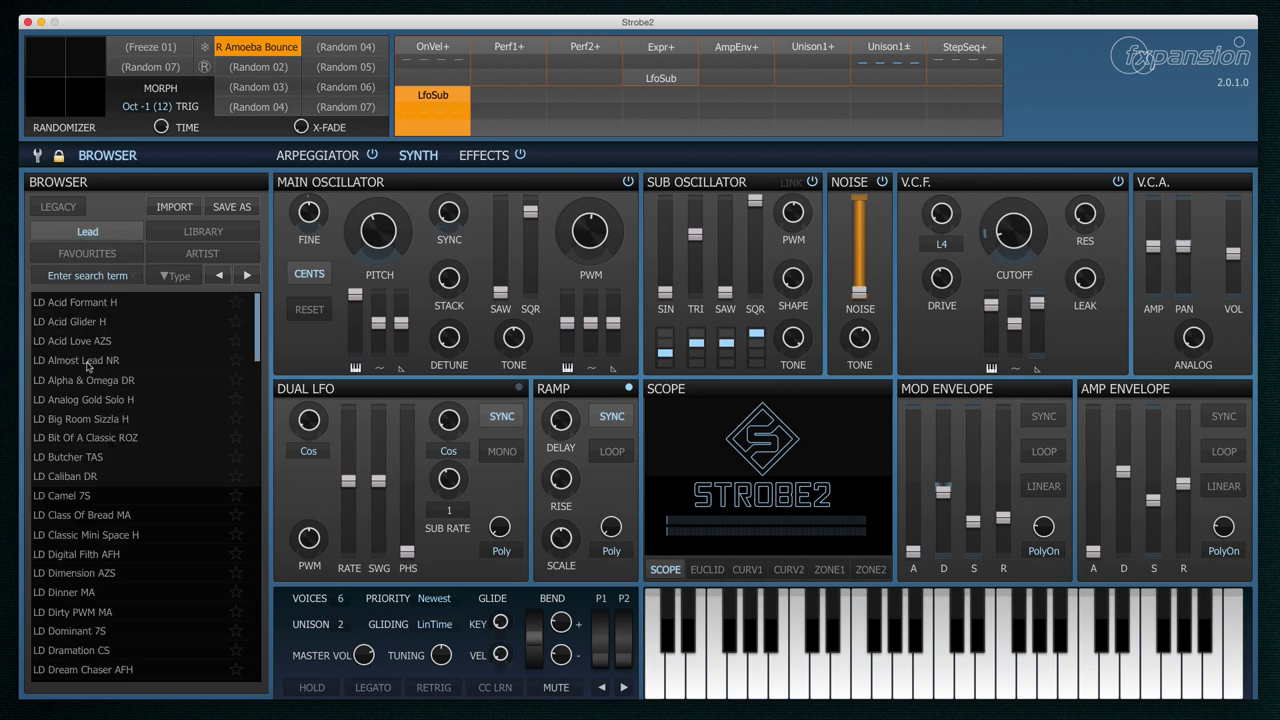
{"action": "scroll", "coordinate": [257, 462], "scroll_direction": "down", "scroll_amount": 10}
{"action": "scroll", "coordinate": [257, 462], "scroll_direction": "down", "scroll_amount": 10}
{"action": "scroll", "coordinate": [272, 353], "scroll_direction": "up", "scroll_amount": 20}
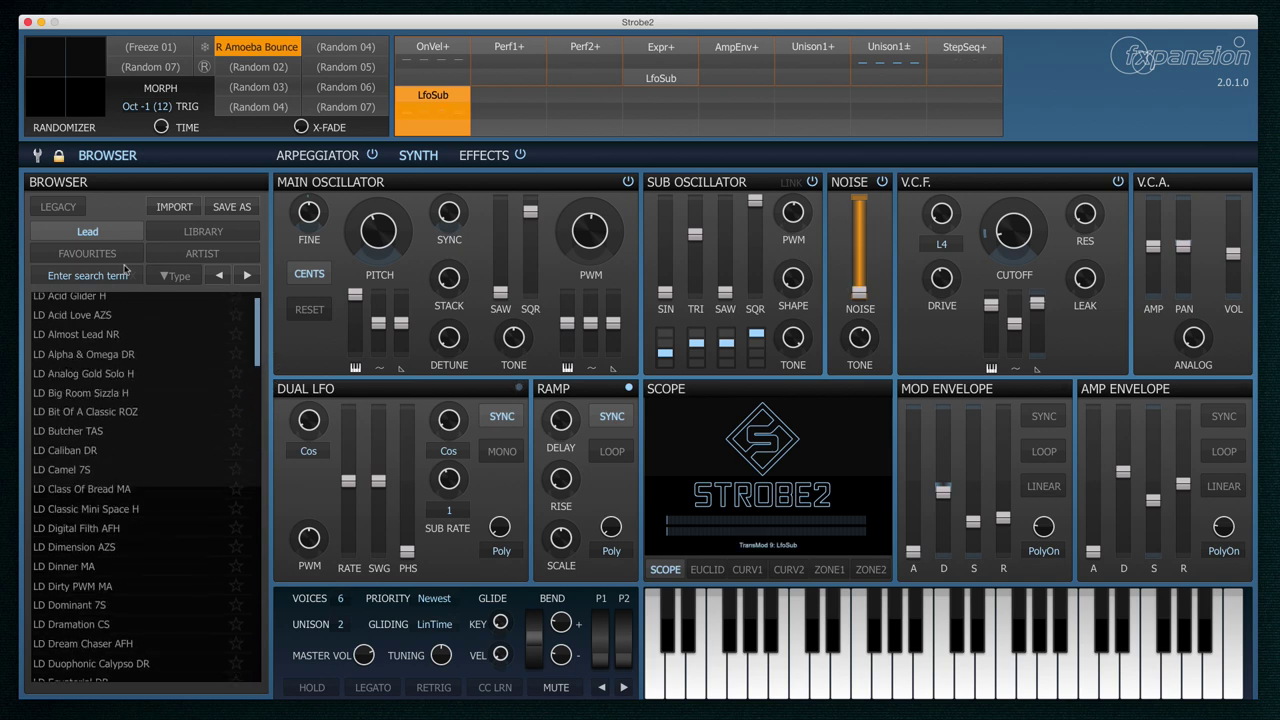
Reset the type filter to (None) and bring up the library filter choices.
{"action": "left_click", "coordinate": [99, 233]}
{"action": "left_click", "coordinate": [98, 257]}
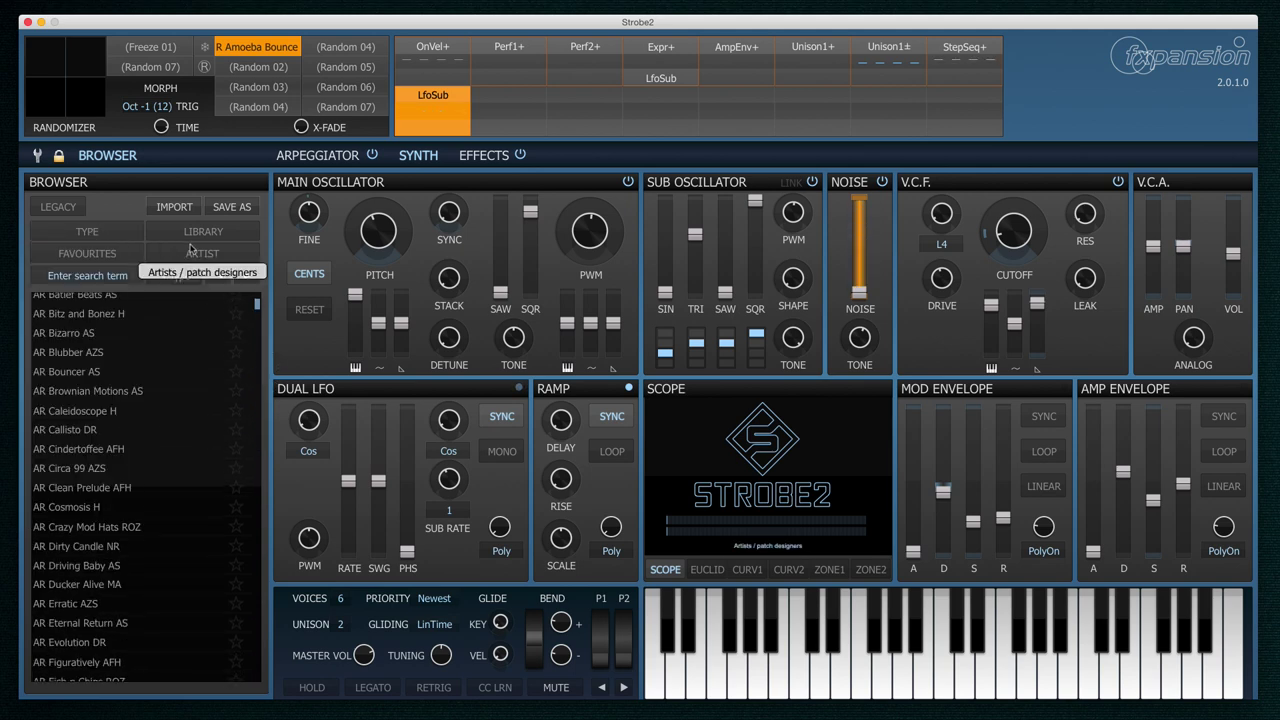
{"action": "left_click", "coordinate": [205, 233]}
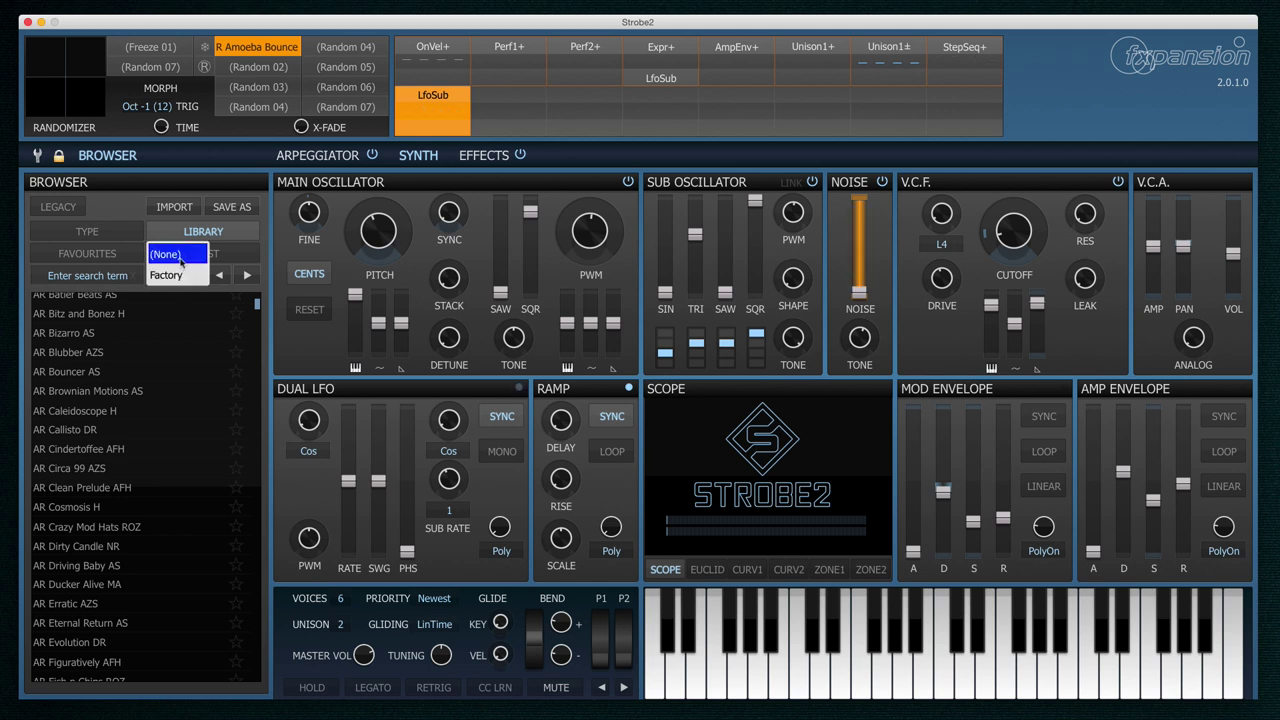
Leave Library at (None), toggle the Favourites filter, and star AR Gatorade AS.
{"action": "left_click", "coordinate": [181, 255]}
{"action": "left_click", "coordinate": [86, 256]}
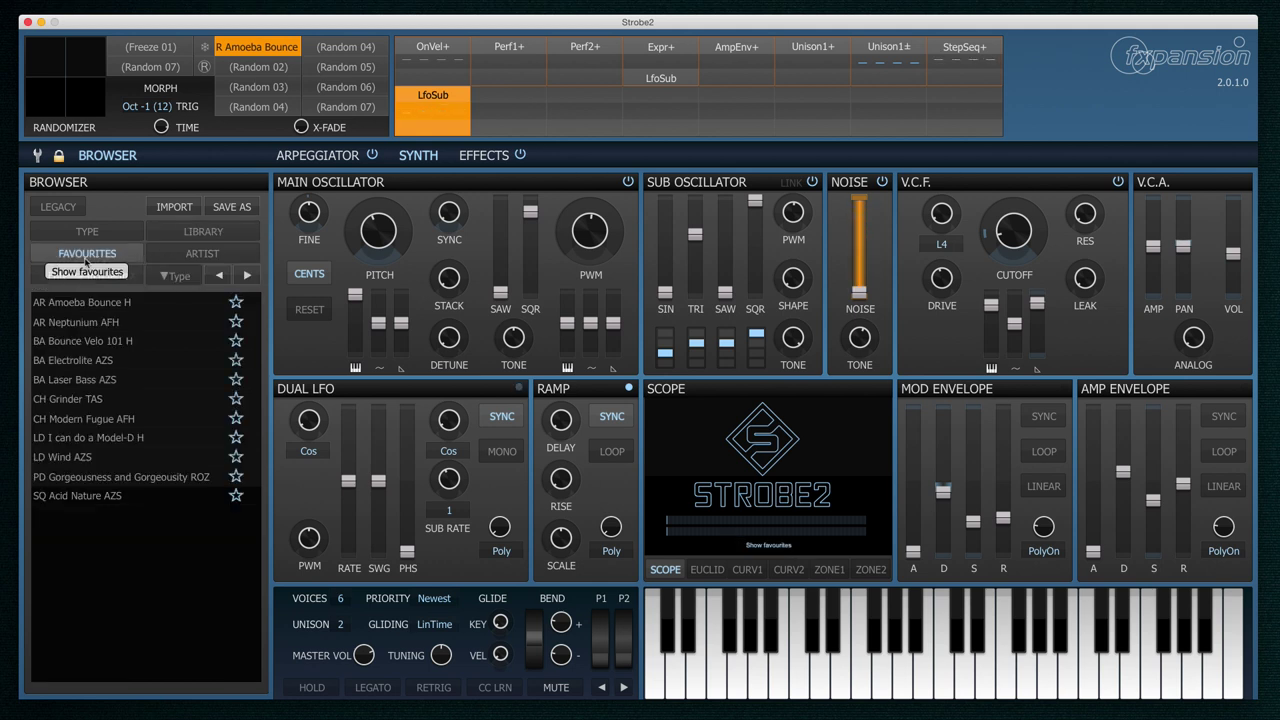
{"action": "left_click", "coordinate": [86, 258]}
{"action": "scroll", "coordinate": [140, 461], "scroll_direction": "down", "scroll_amount": 5}
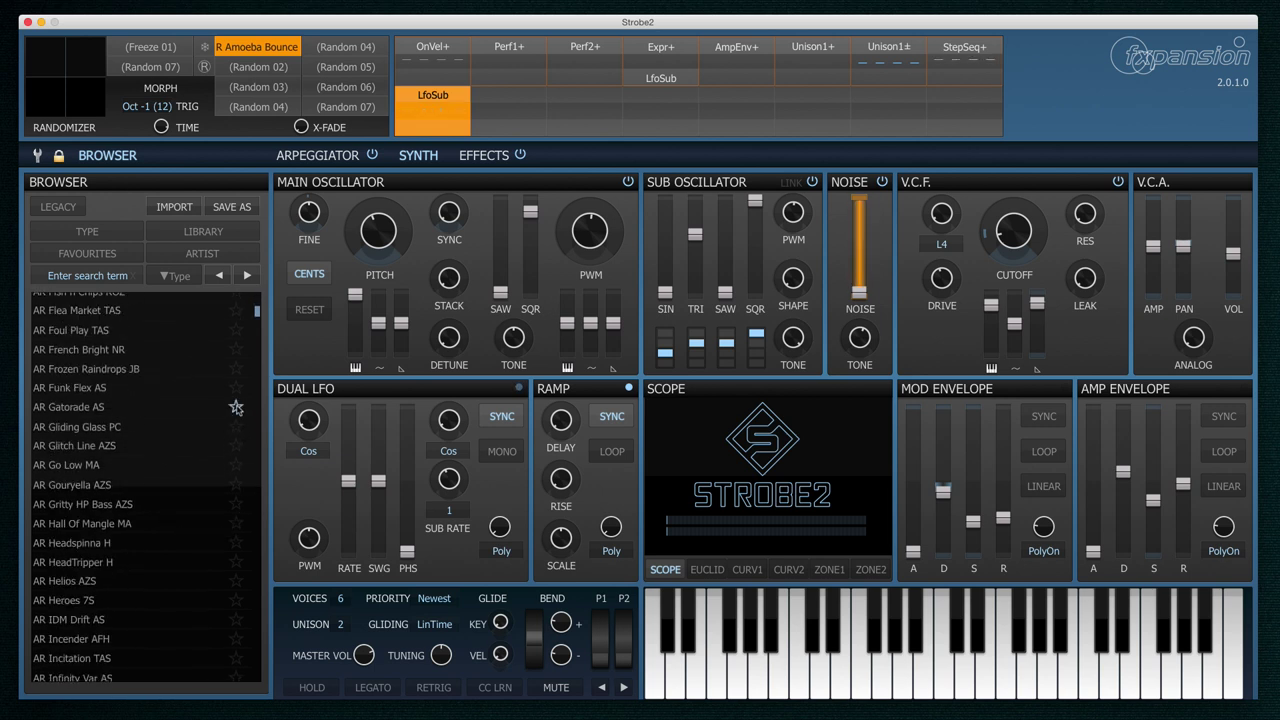
{"action": "left_click", "coordinate": [236, 407]}
Toggle Favourites again, unstar AR Gatorade AS, and show the artist filter list.
{"action": "left_click", "coordinate": [89, 255]}
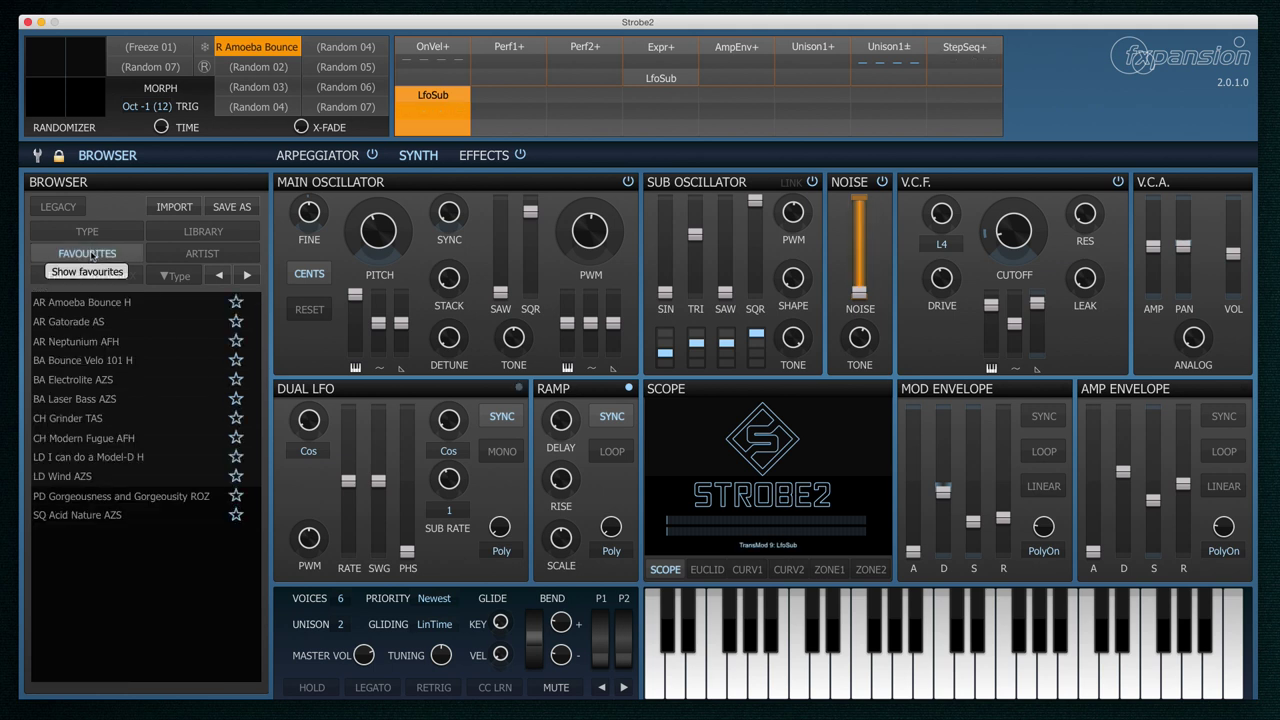
{"action": "left_click", "coordinate": [91, 256]}
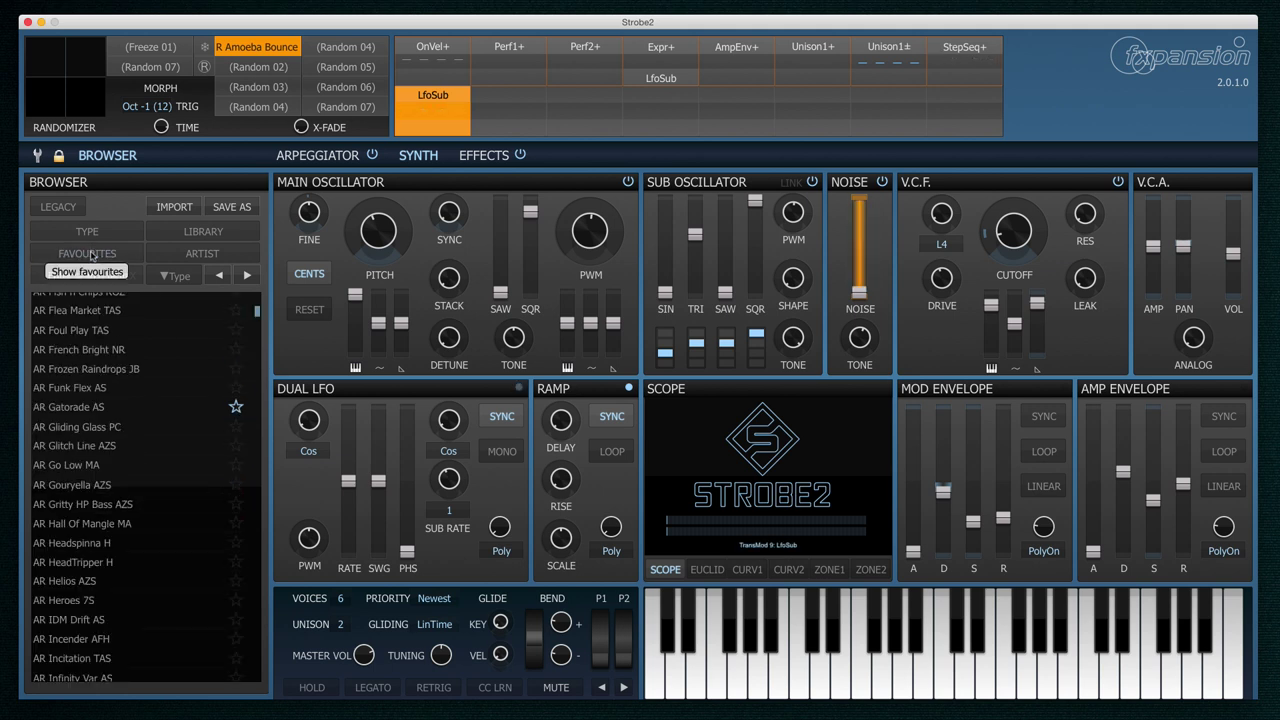
{"action": "left_click", "coordinate": [237, 407]}
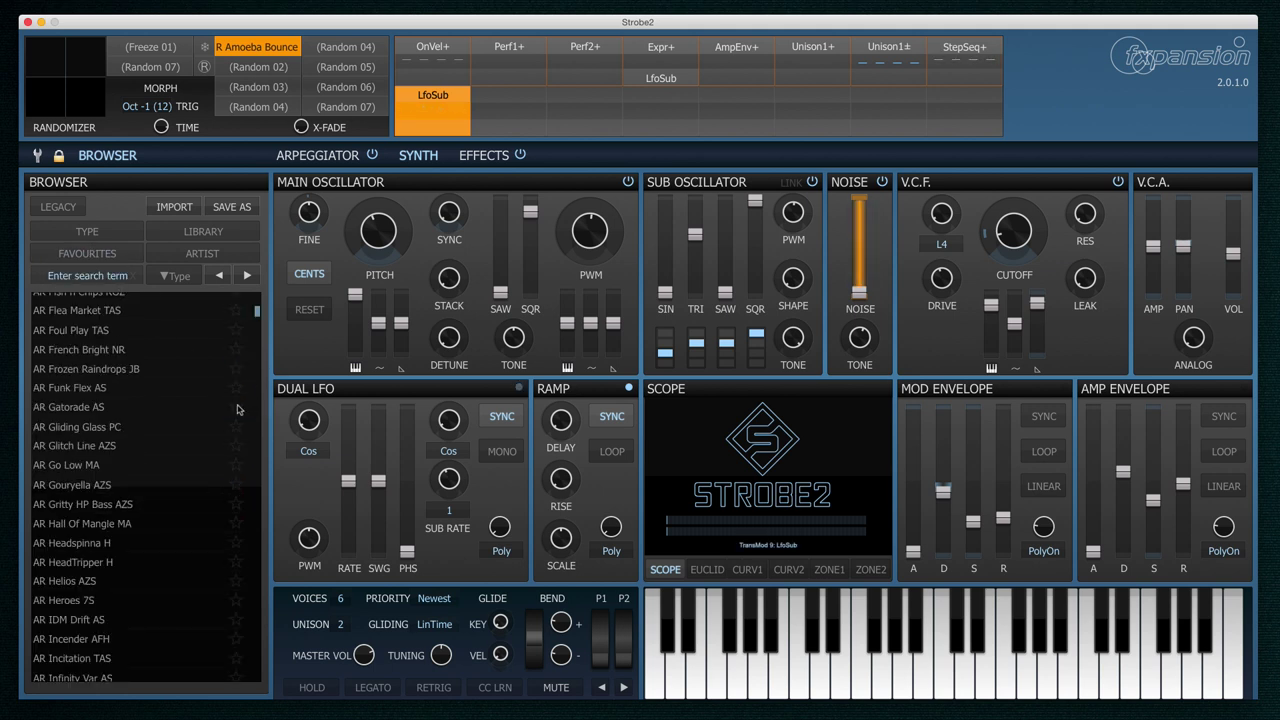
{"action": "left_click", "coordinate": [212, 256]}
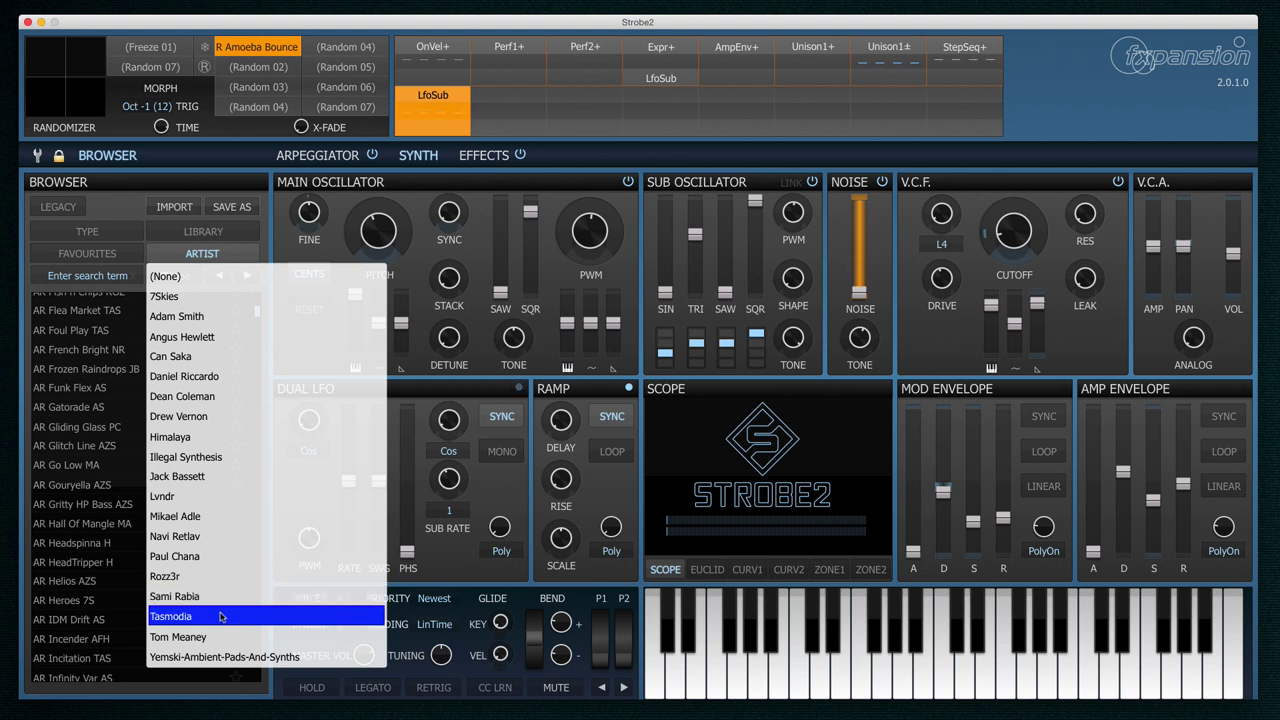
Leave Artist at (None), search presets for 'IDM', then clear the search.
{"action": "left_click", "coordinate": [175, 275]}
{"action": "left_click", "coordinate": [87, 276]}
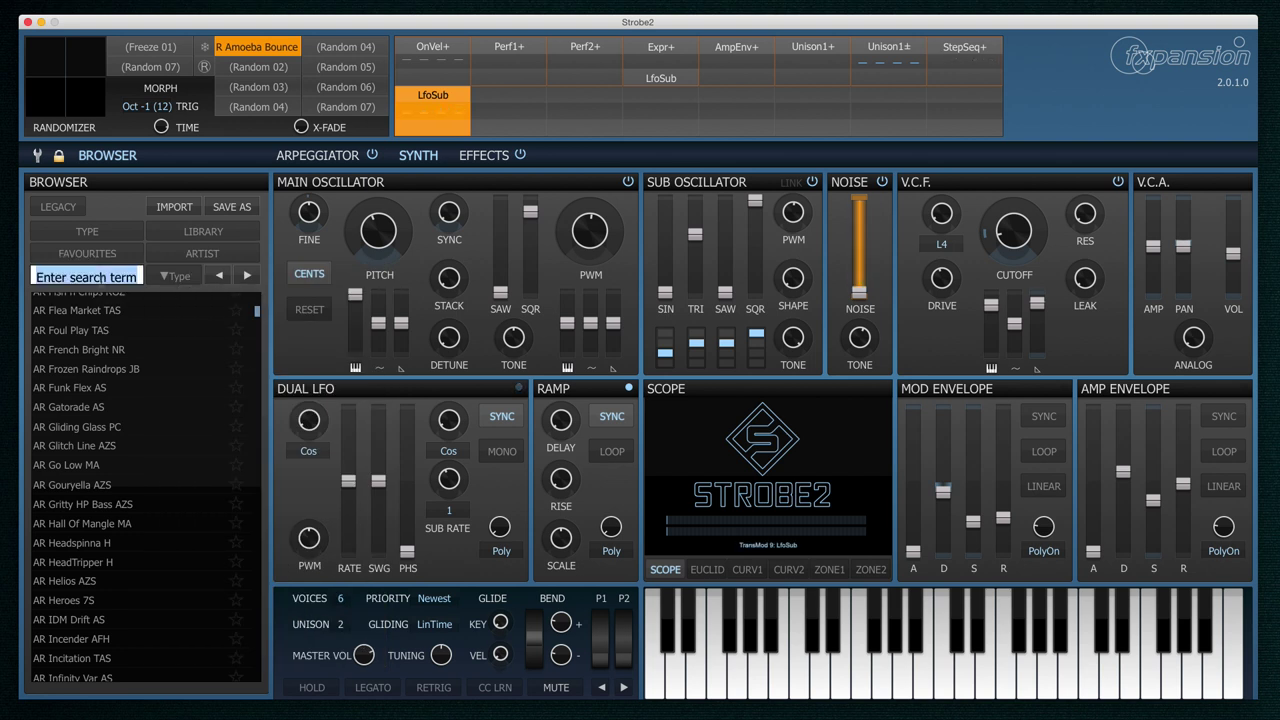
{"action": "type", "text": "IDM"}
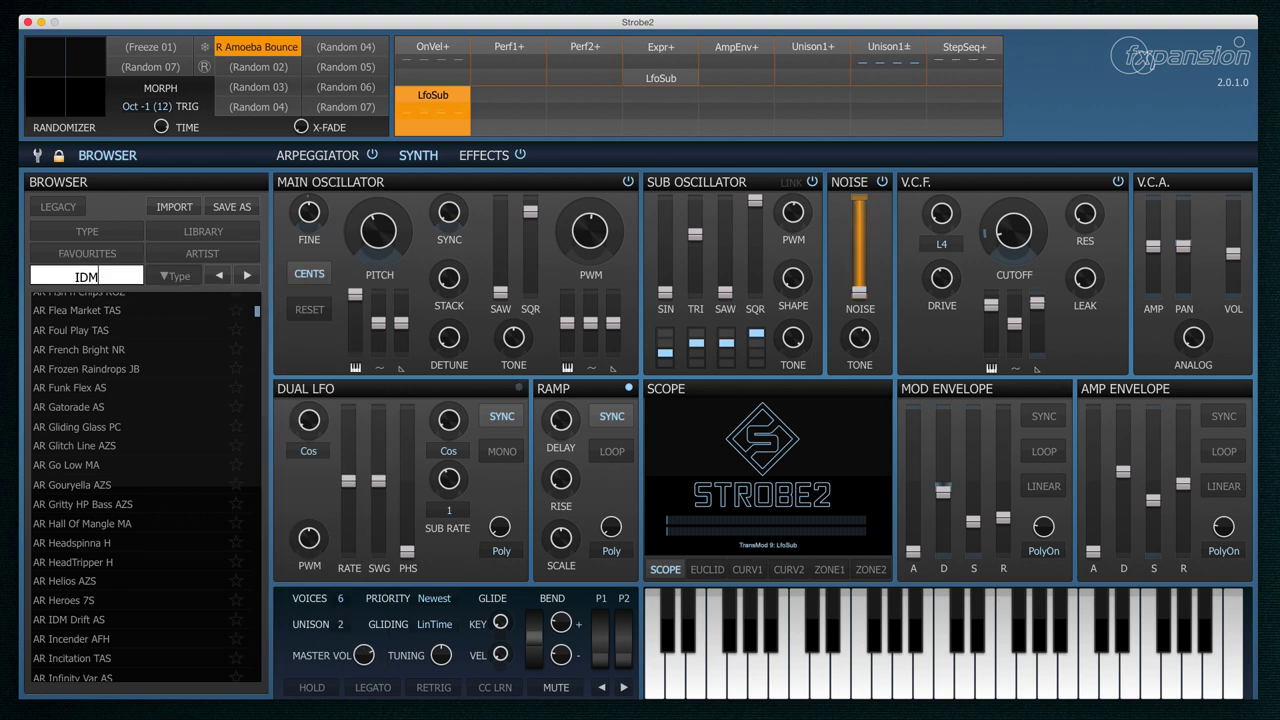
{"action": "key", "text": "Return"}
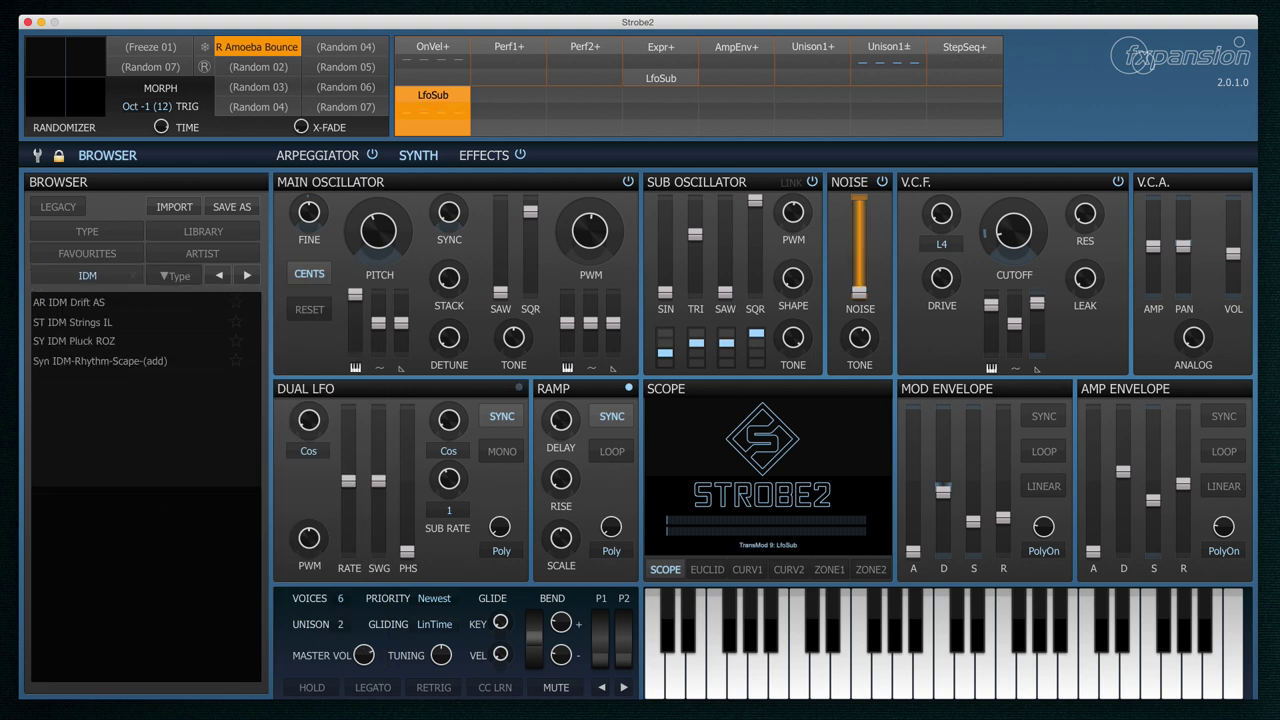
{"action": "left_click", "coordinate": [133, 276]}
Show the LEGACY v1 presets, scroll through them, then hide them again.
{"action": "left_click", "coordinate": [62, 212]}
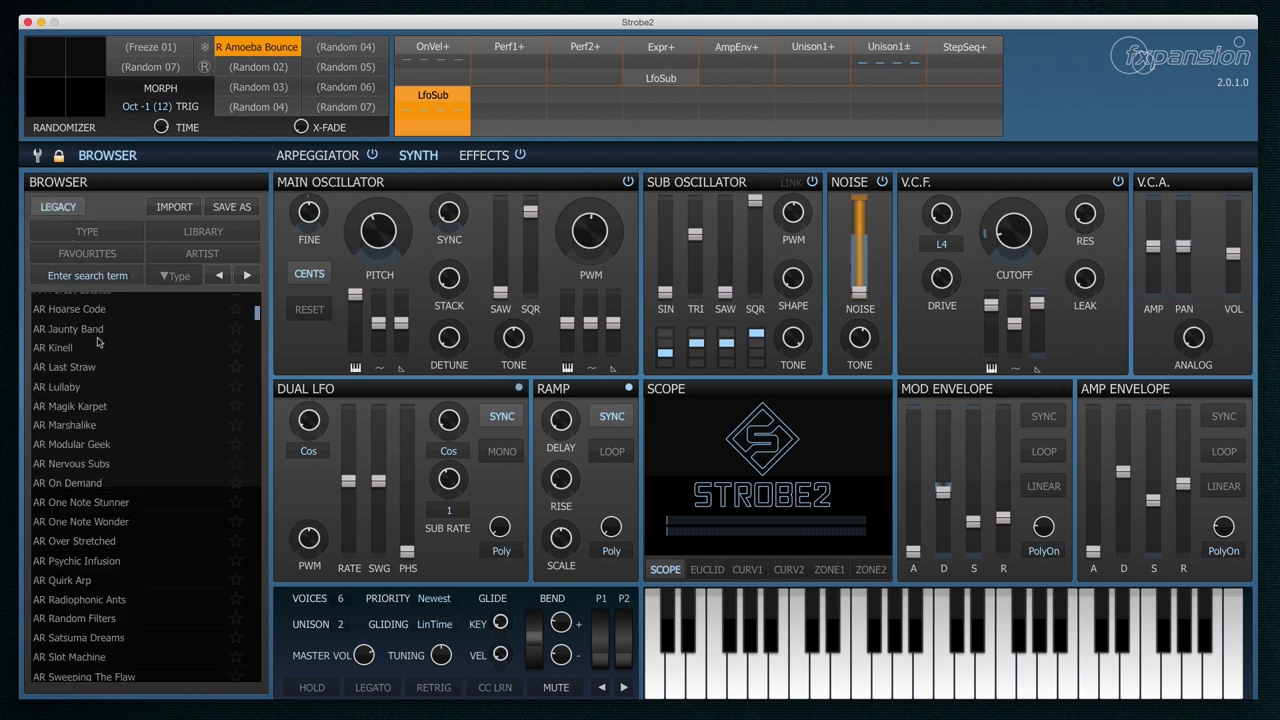
{"action": "left_click_drag", "start_coordinate": [256, 316], "coordinate": [257, 432]}
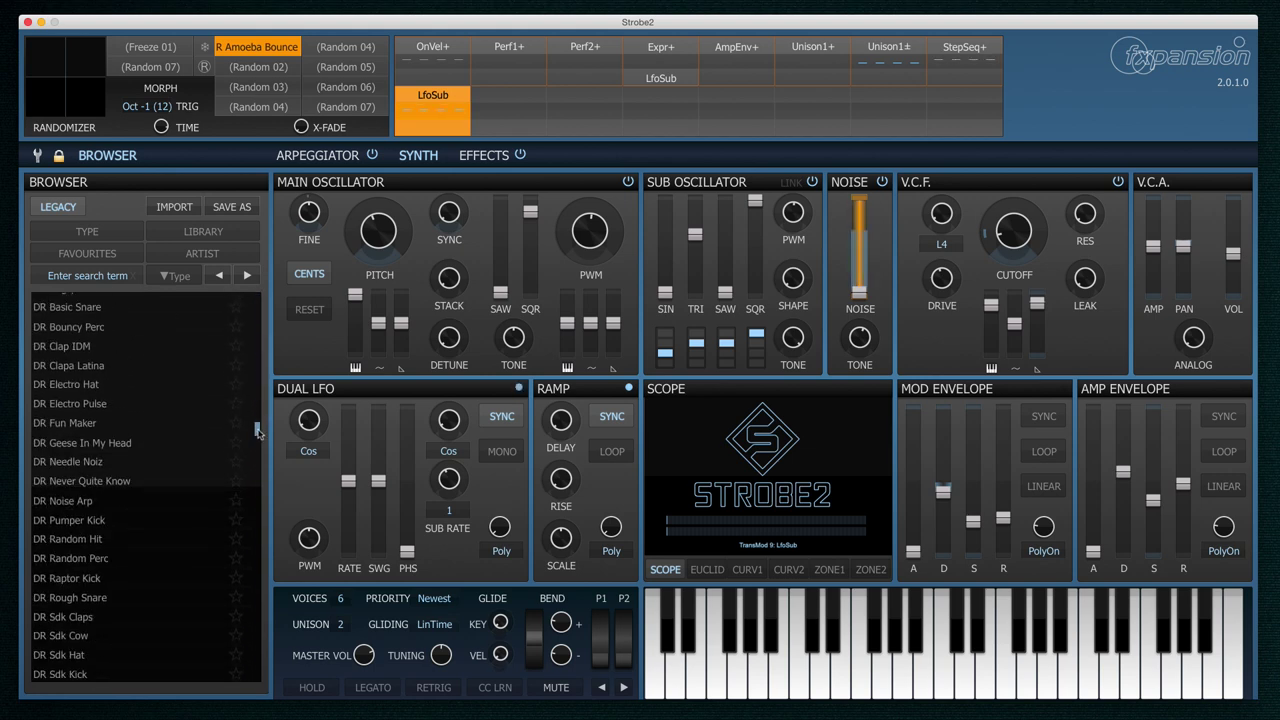
{"action": "left_click", "coordinate": [64, 212]}
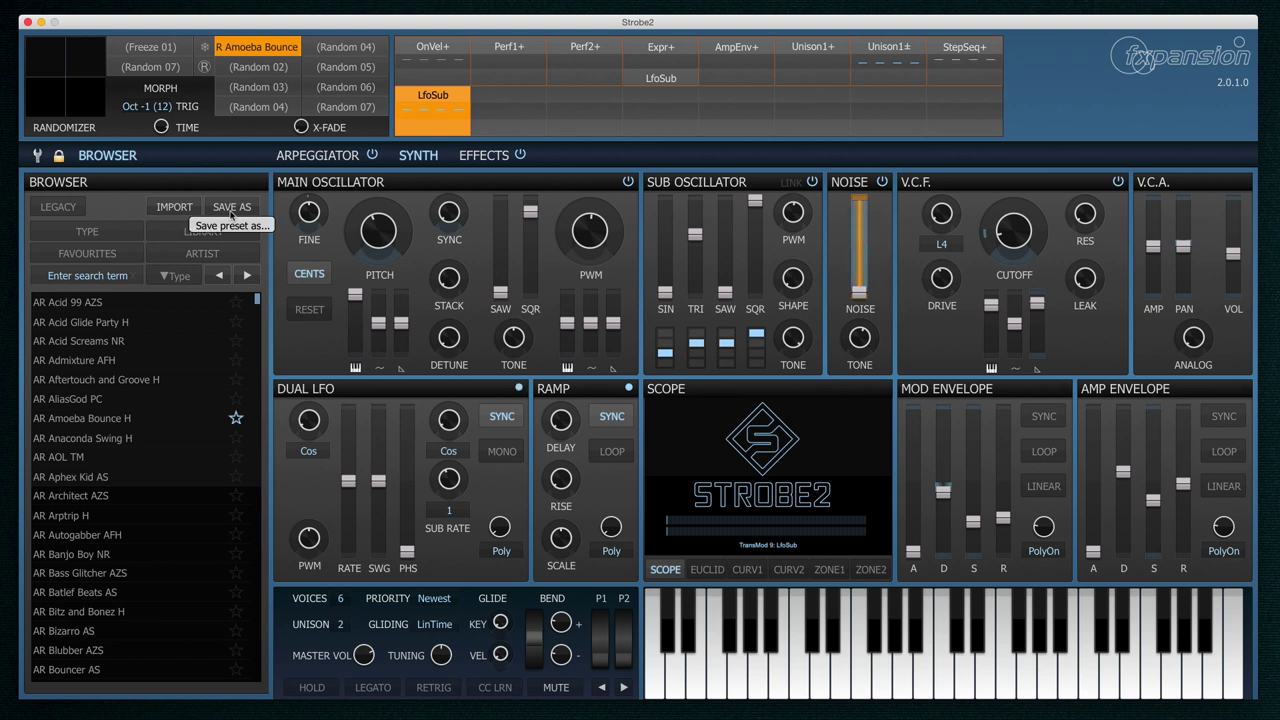
Step through presets with the next/previous arrows, ending on AR AliasGod PC.
{"action": "left_click", "coordinate": [246, 276]}
{"action": "left_click", "coordinate": [246, 276]}
{"action": "left_click", "coordinate": [244, 276]}
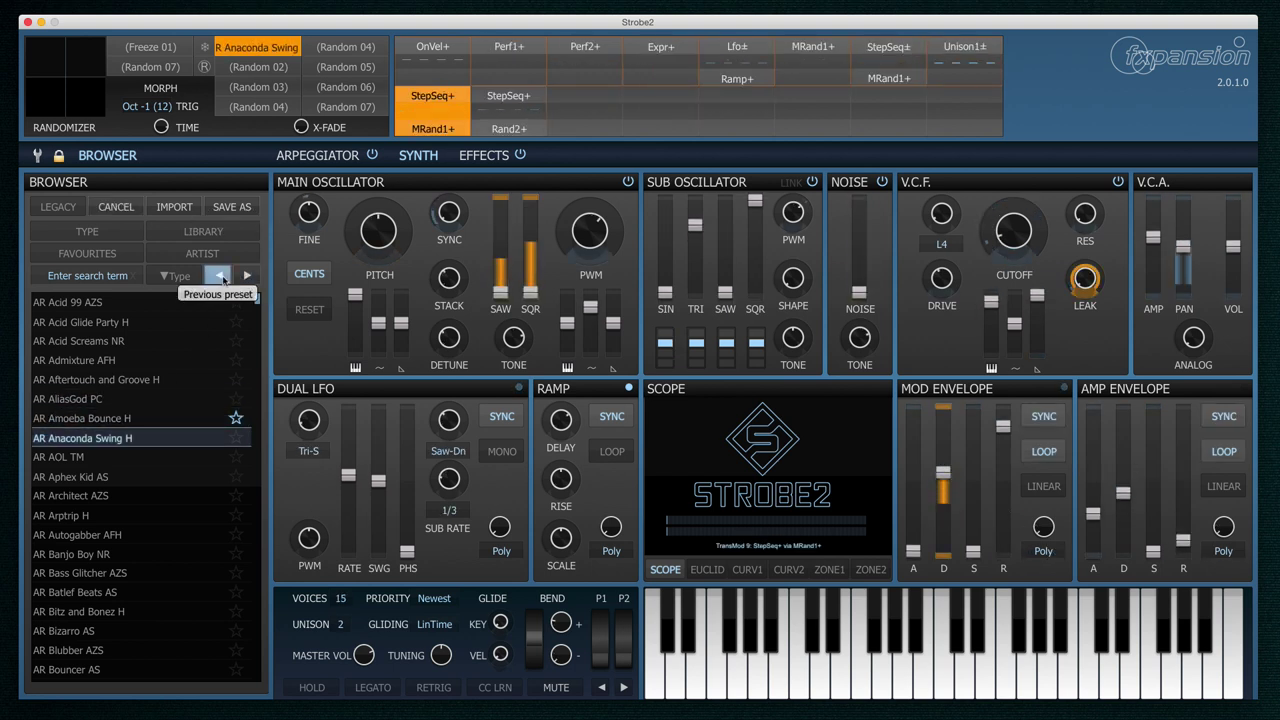
{"action": "left_click", "coordinate": [221, 277]}
{"action": "left_click", "coordinate": [221, 277]}
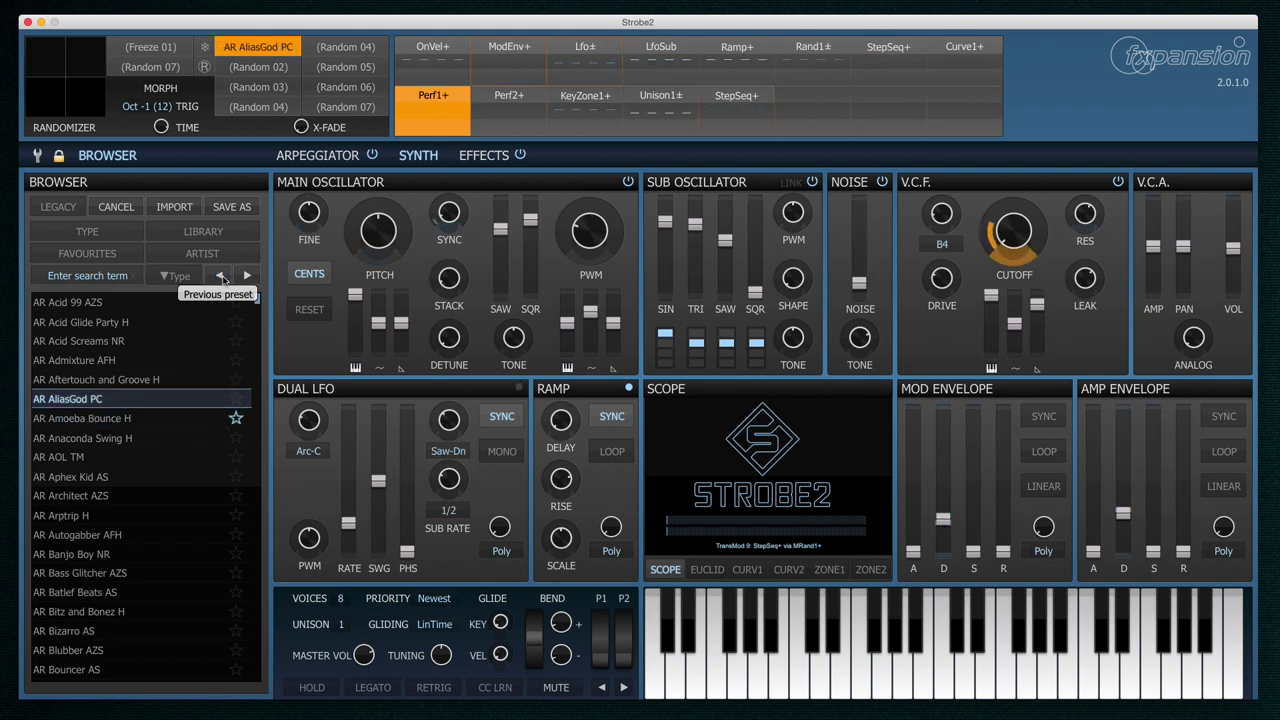
Show the EFFECTS page for AR AliasGod PC and list the effect types for the Delay slot.
{"action": "mouse_move", "coordinate": [463, 208]}
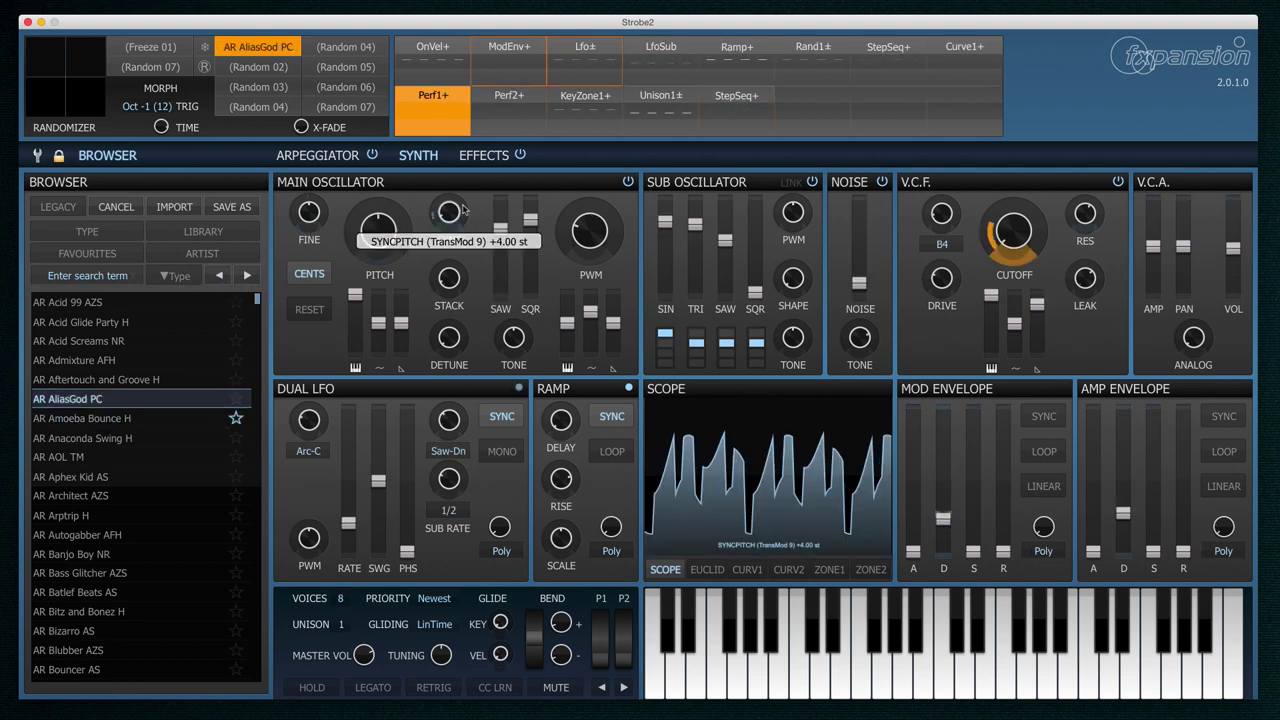
{"action": "left_click", "coordinate": [488, 157]}
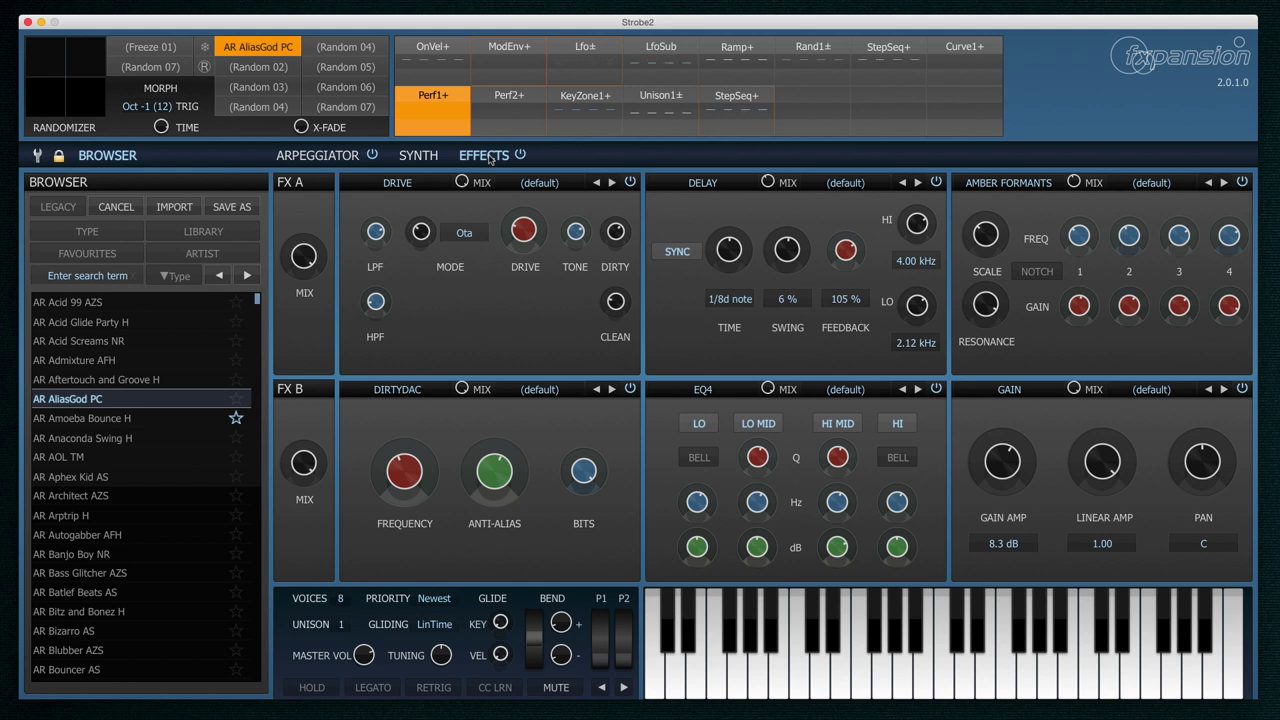
{"action": "left_click", "coordinate": [700, 189]}
{"action": "mouse_move", "coordinate": [710, 220]}
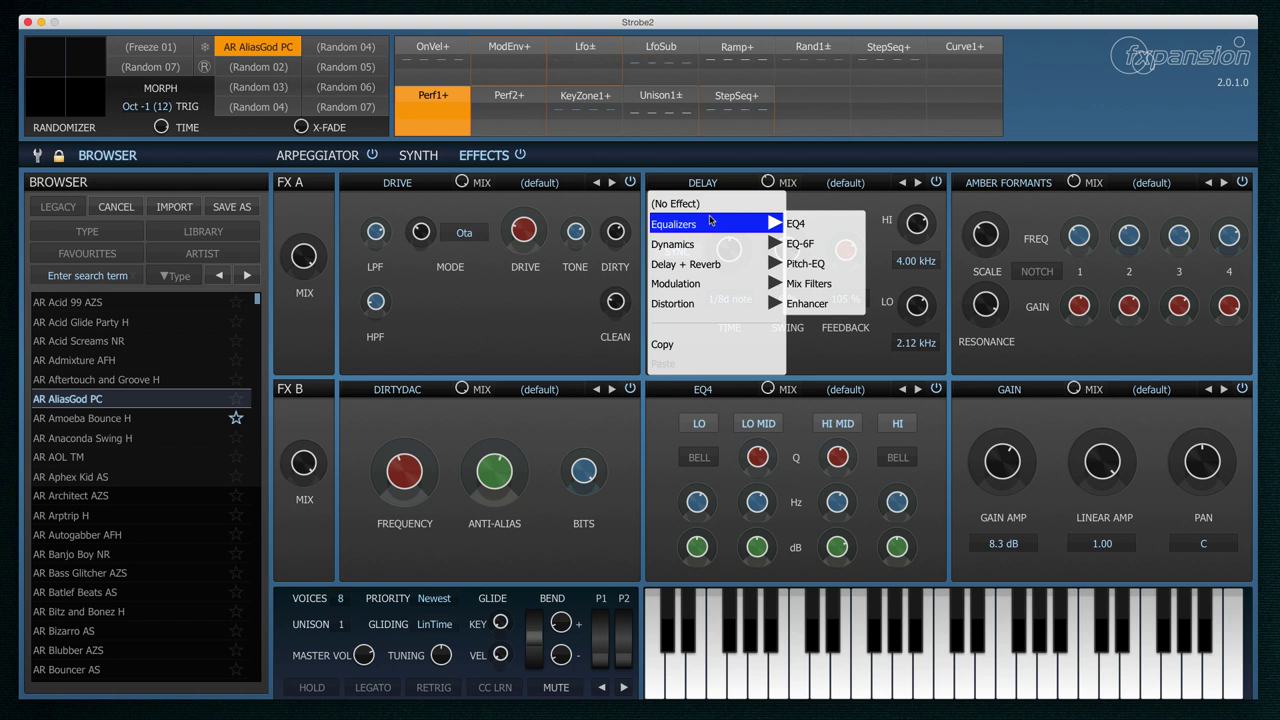
Browse the Equalizers, Distortion, Modulation and Delay + Reverb categories for the Delay slot.
{"action": "mouse_move", "coordinate": [717, 303]}
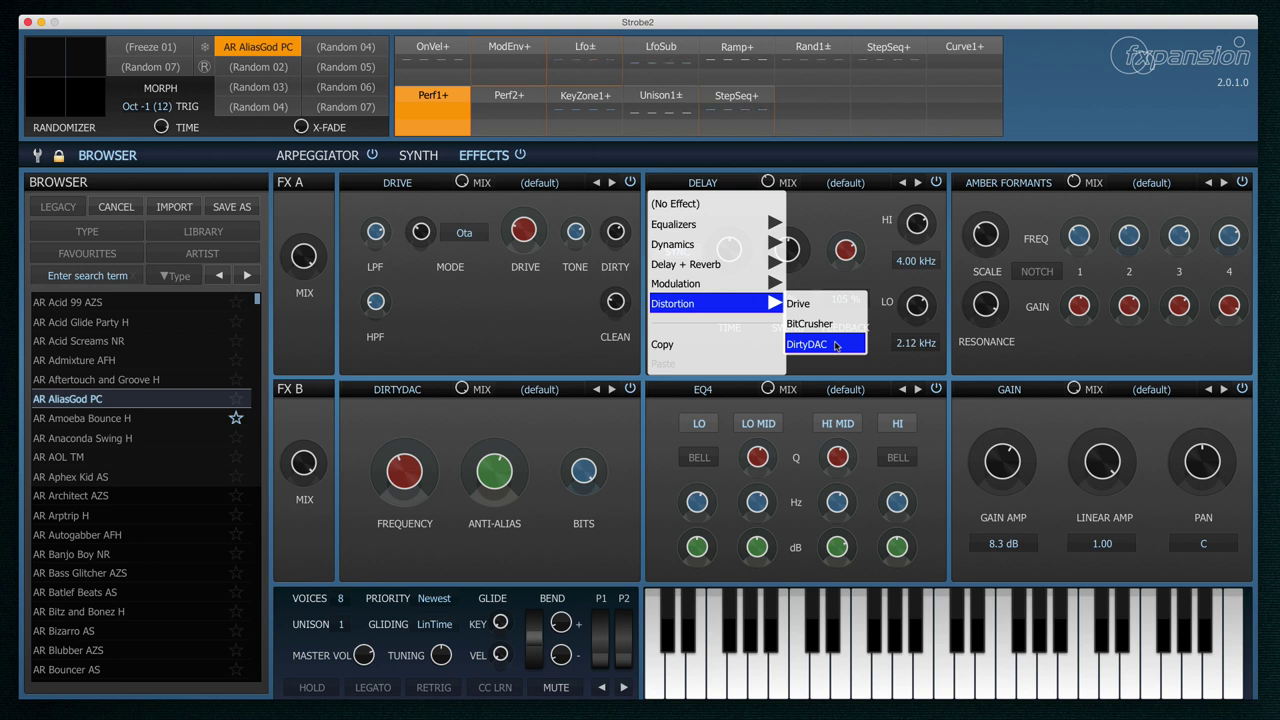
{"action": "mouse_move", "coordinate": [772, 287]}
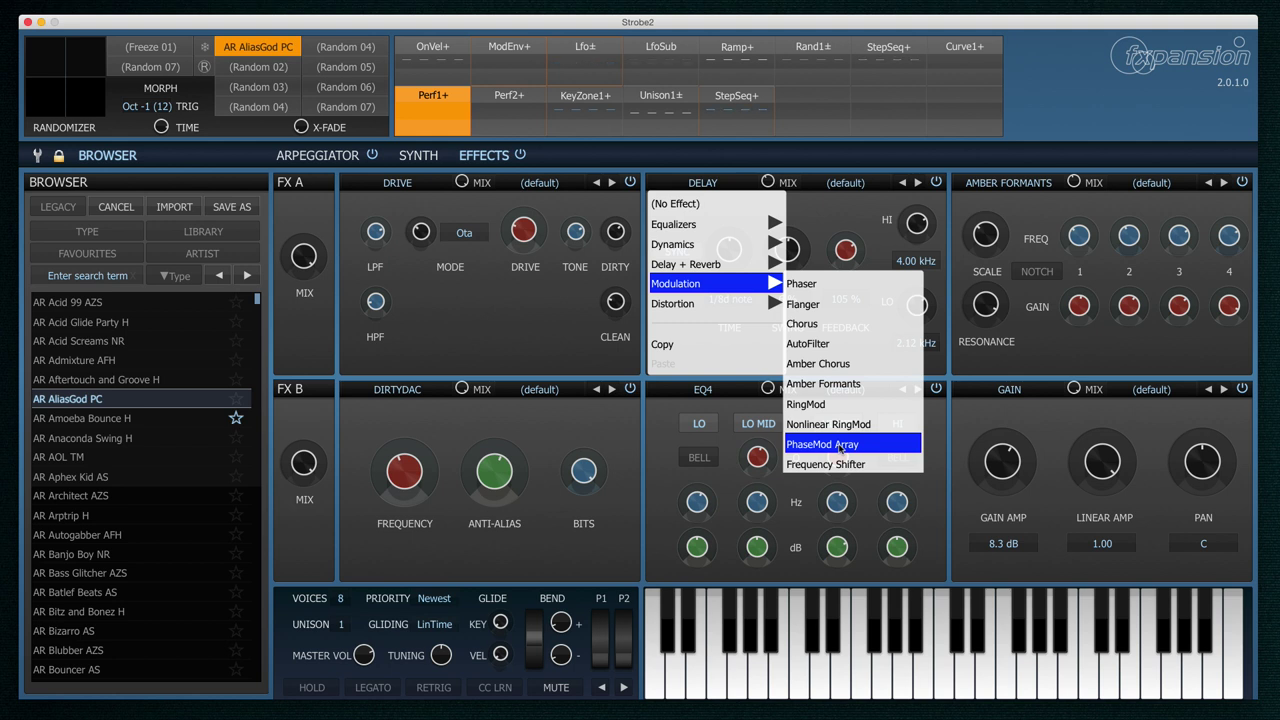
{"action": "mouse_move", "coordinate": [745, 264]}
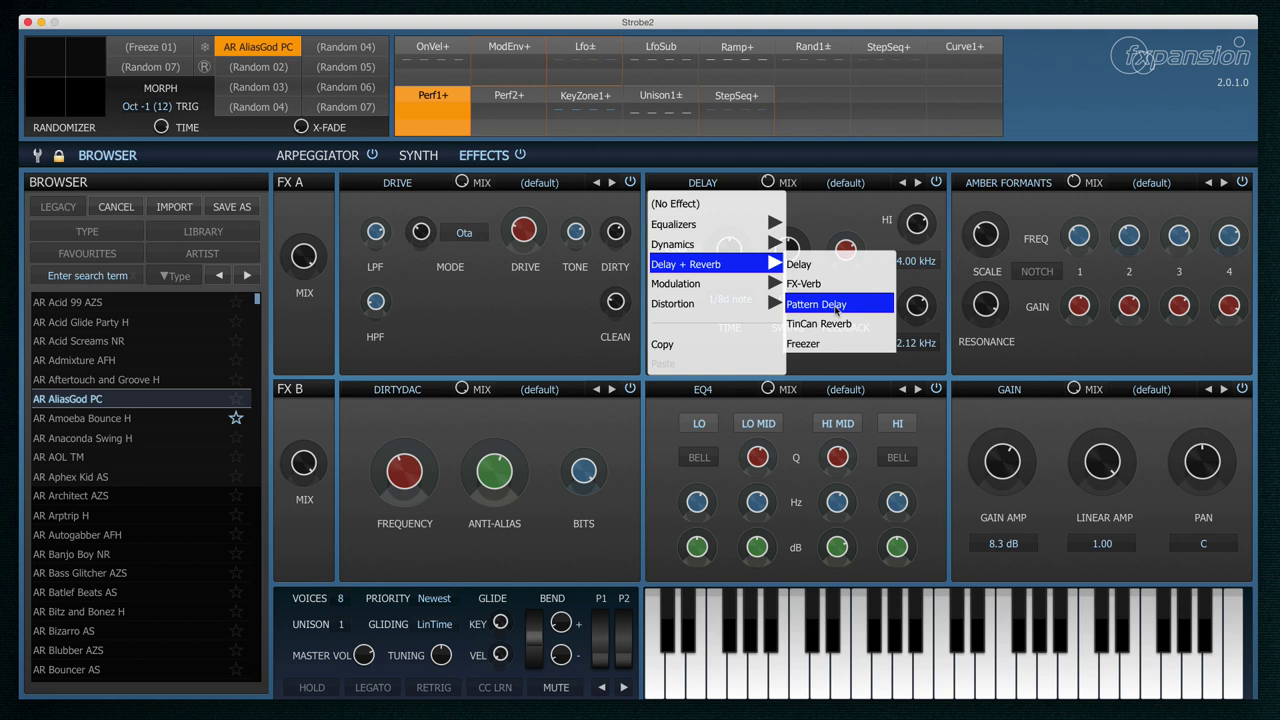
Dismiss the effect list, load favourite PD Gorgeousness and Gorgeousity ROZ, and randomize it on the synth page.
{"action": "key", "text": "Escape"}
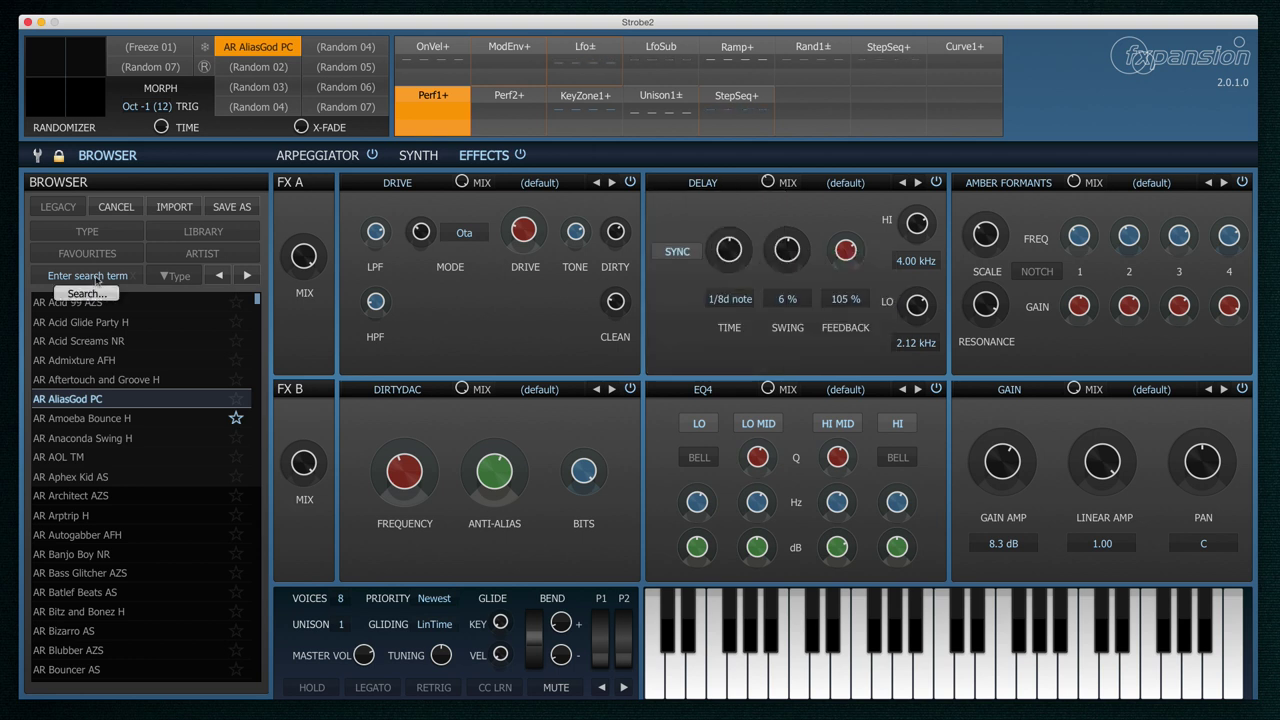
{"action": "left_click", "coordinate": [87, 253]}
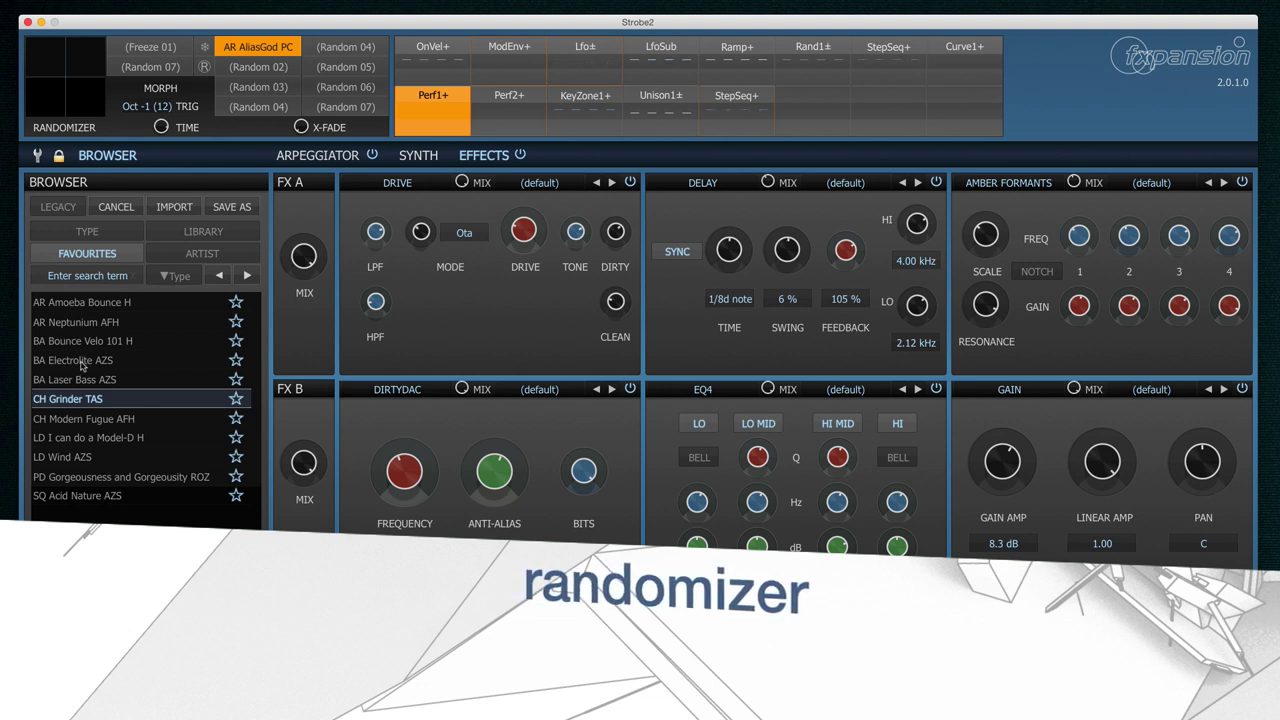
{"action": "left_click", "coordinate": [103, 478]}
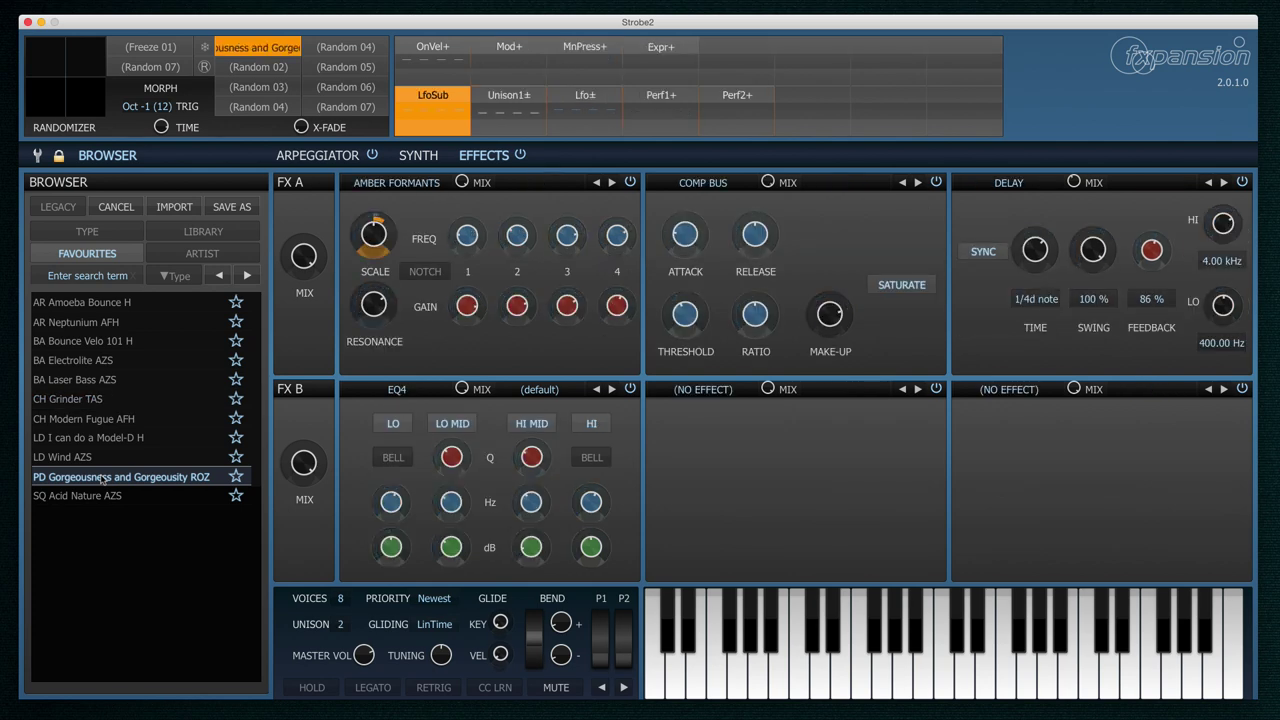
{"action": "left_click", "coordinate": [419, 157]}
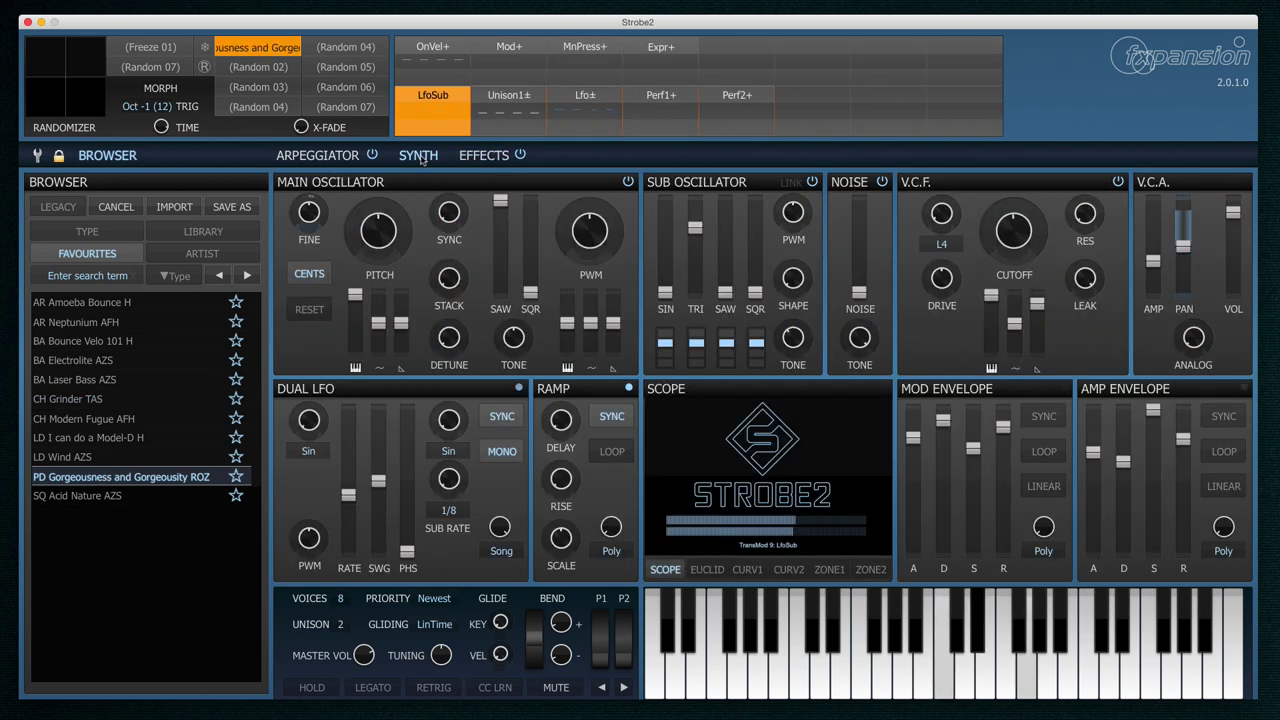
{"action": "left_click_drag", "start_coordinate": [61, 83], "coordinate": [89, 108]}
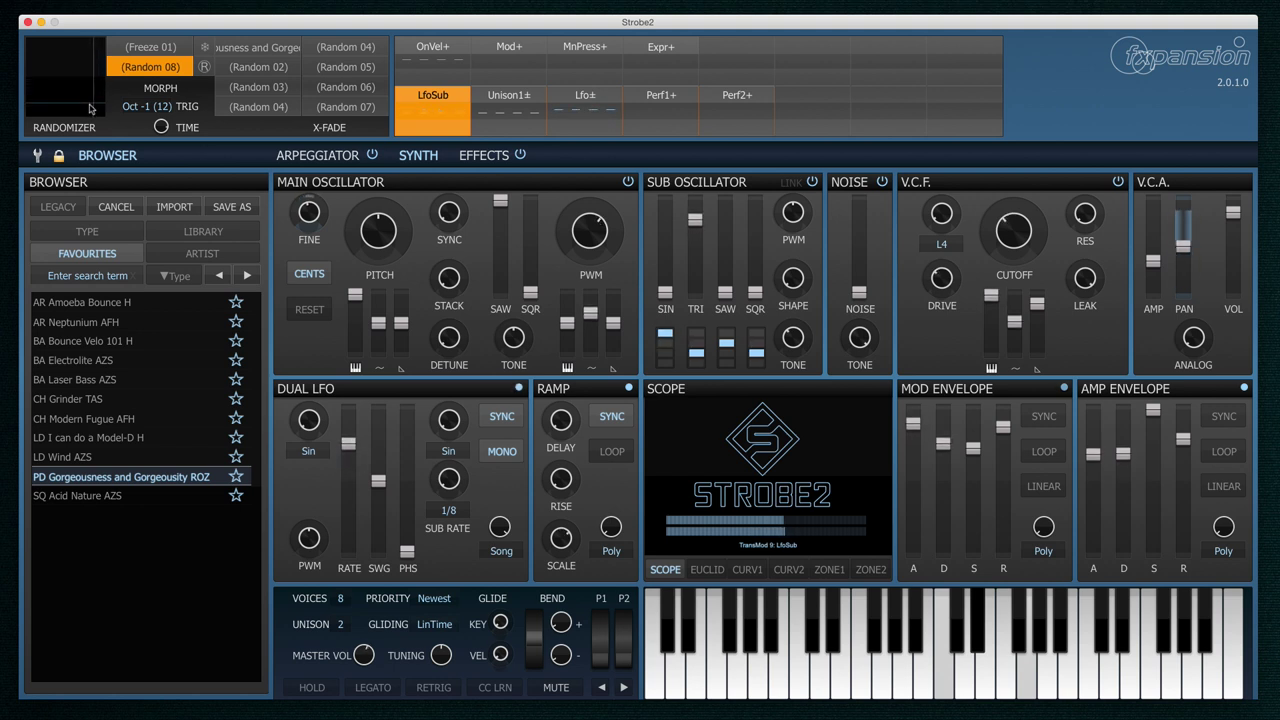
Create the Random 09 variation on the randomizer pad and view its slot's History menu.
{"action": "left_click", "coordinate": [89, 108]}
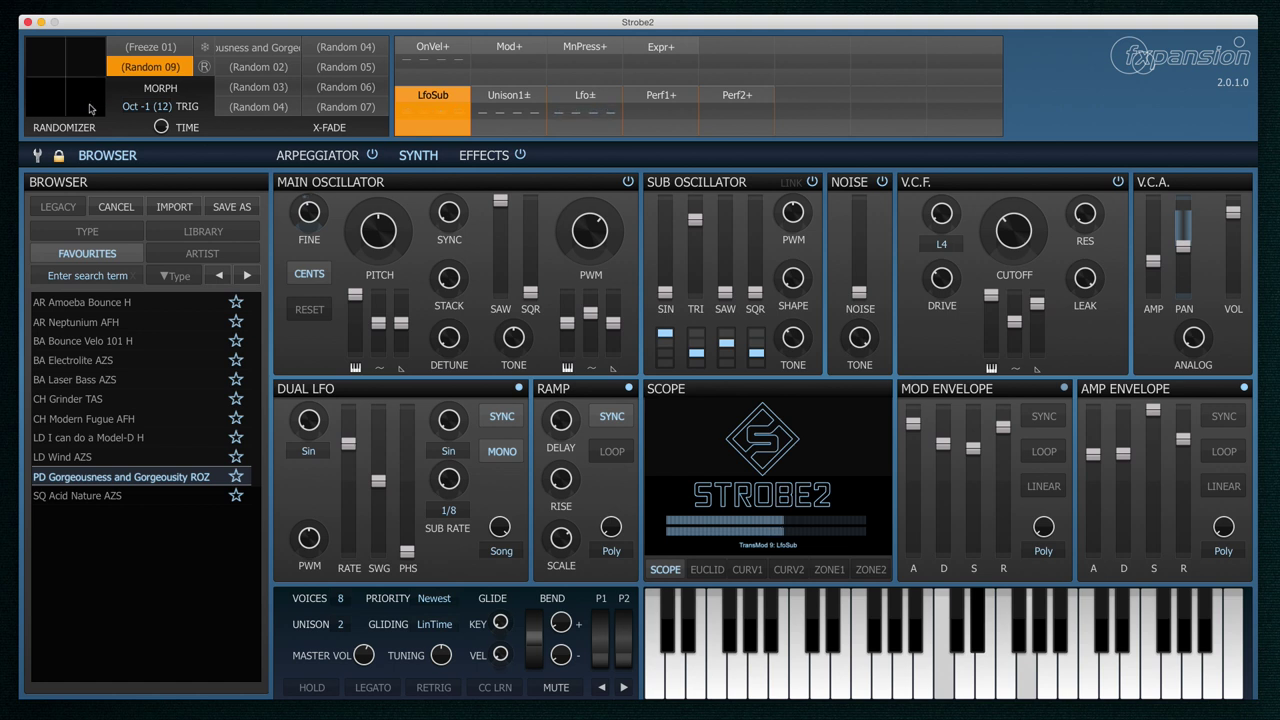
{"action": "right_click", "coordinate": [152, 70]}
{"action": "mouse_move", "coordinate": [157, 90]}
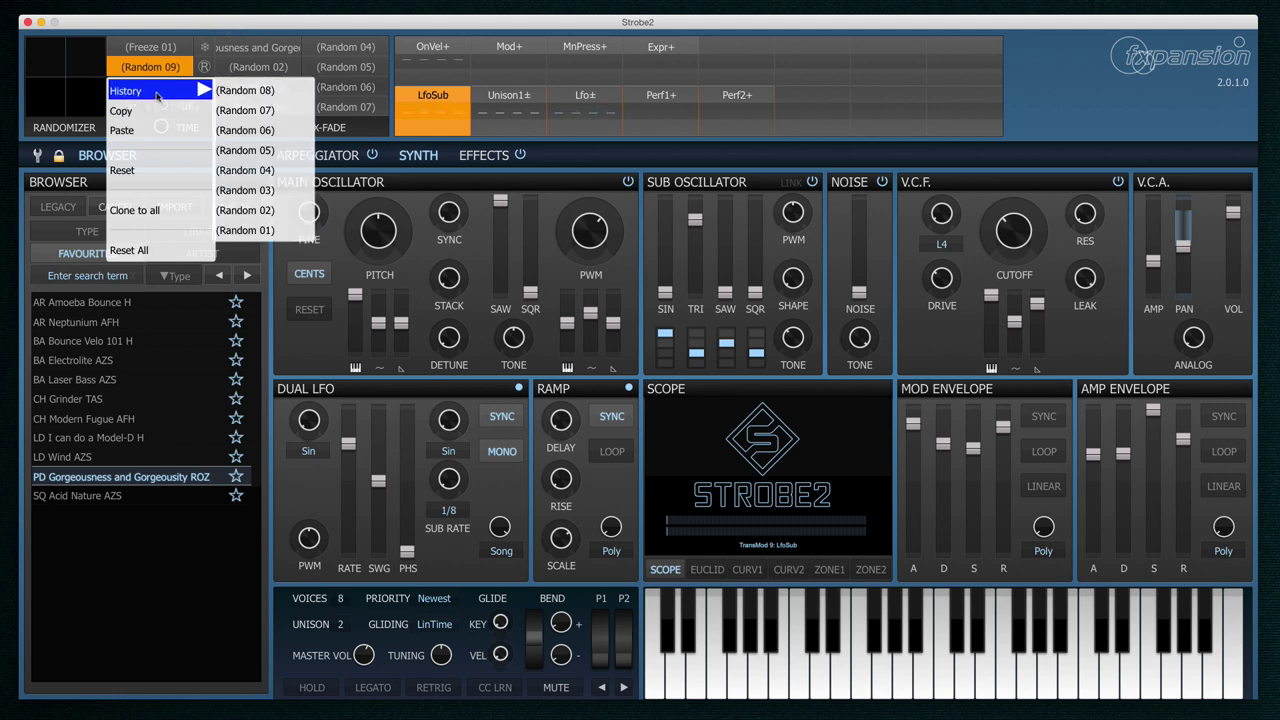
{"action": "left_click", "coordinate": [155, 72]}
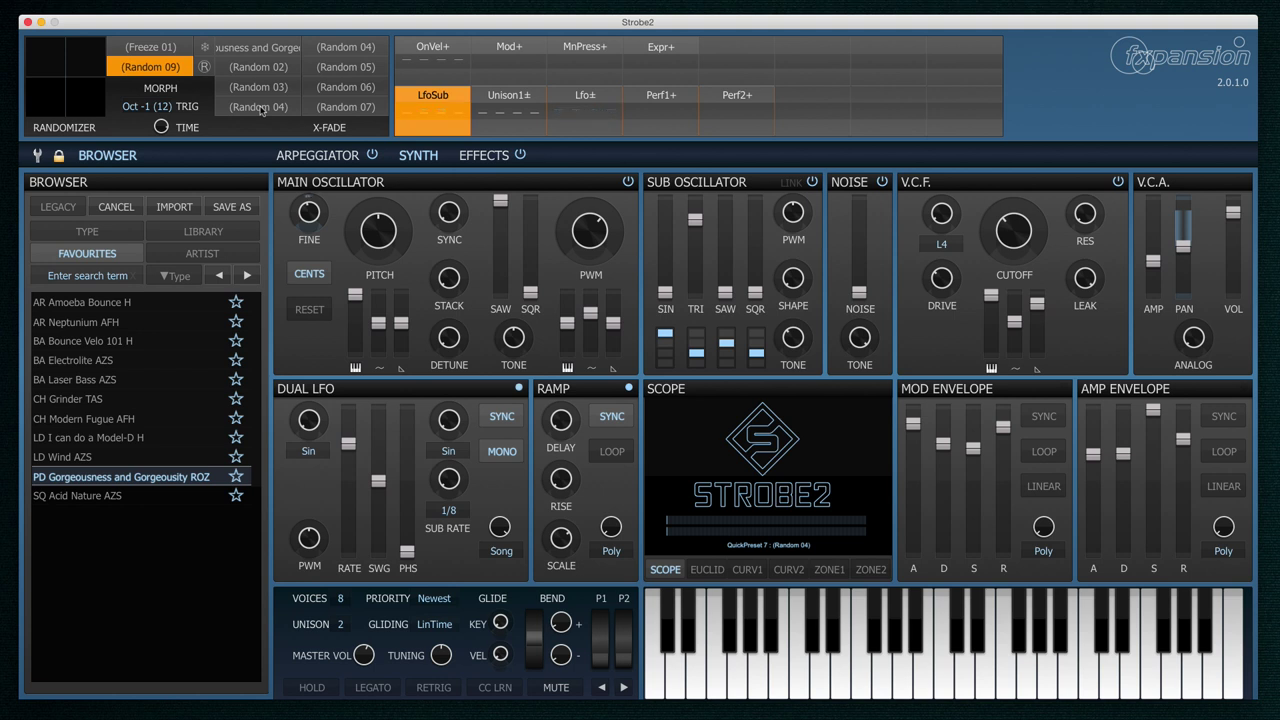
Load the Random 04 quick-preset variation with 6 voices and an N2N2B T filter.
{"action": "right_click", "coordinate": [166, 67]}
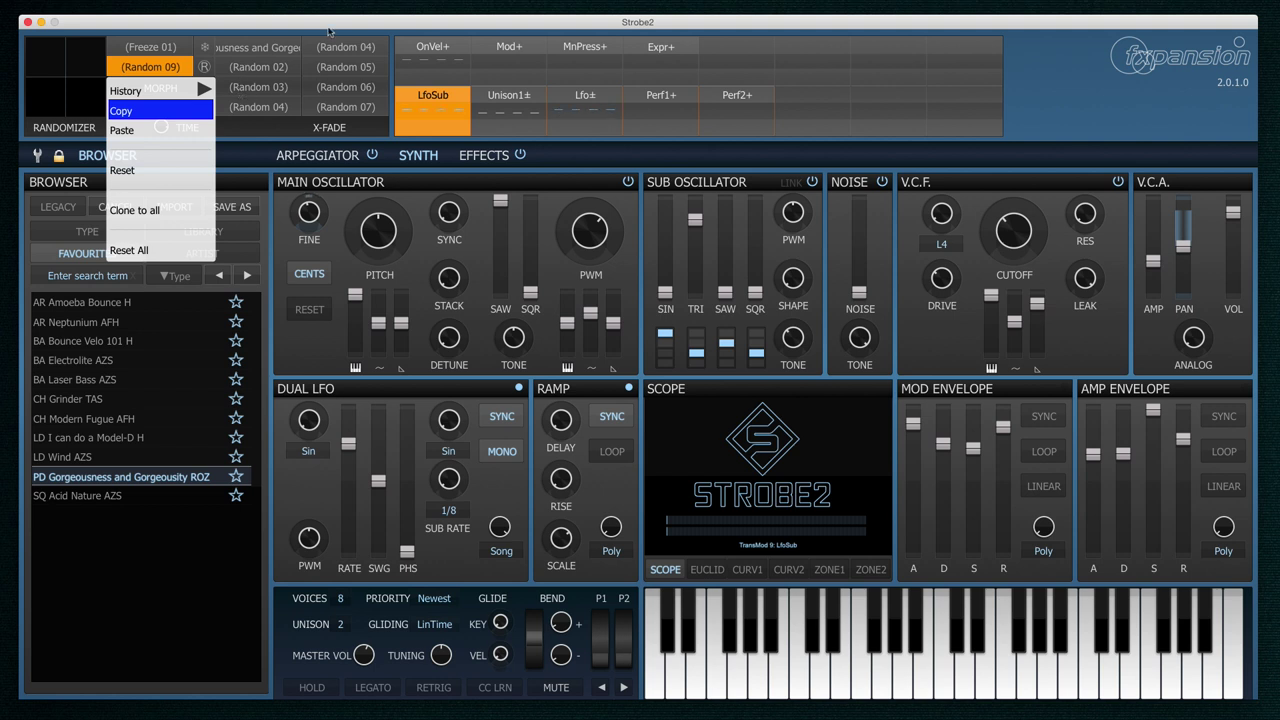
{"action": "left_click", "coordinate": [272, 120]}
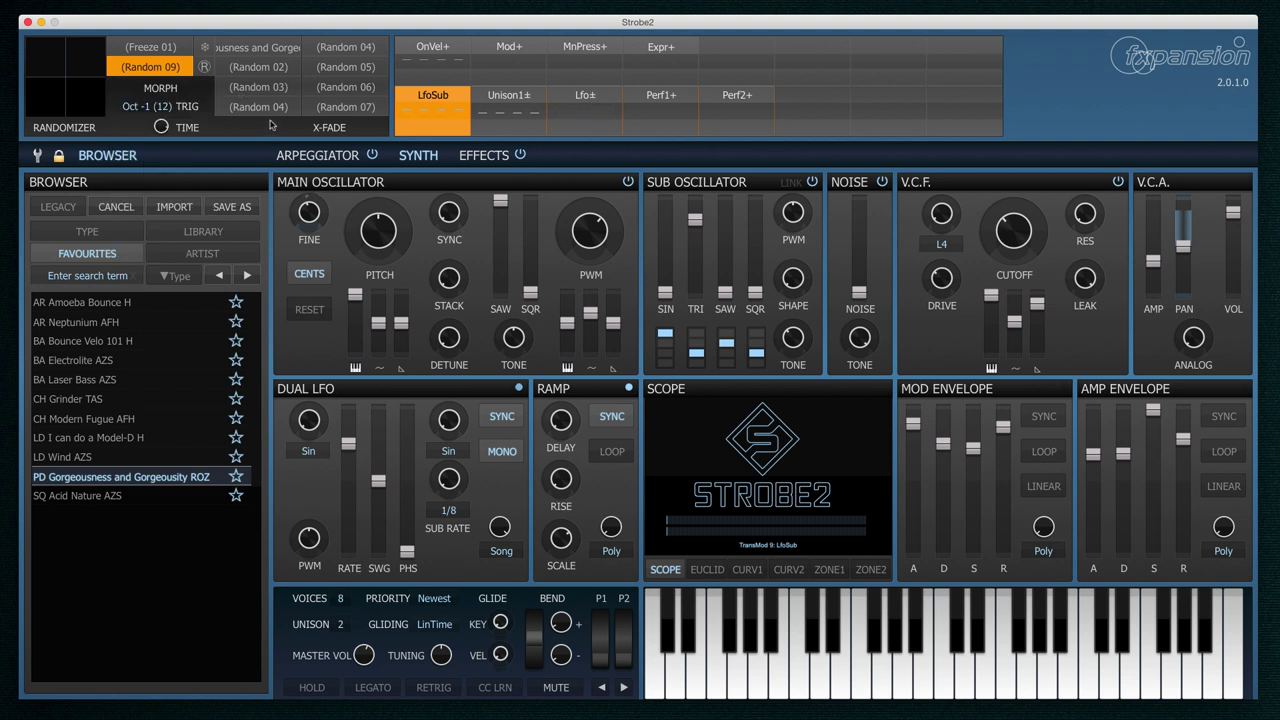
{"action": "left_click", "coordinate": [265, 106]}
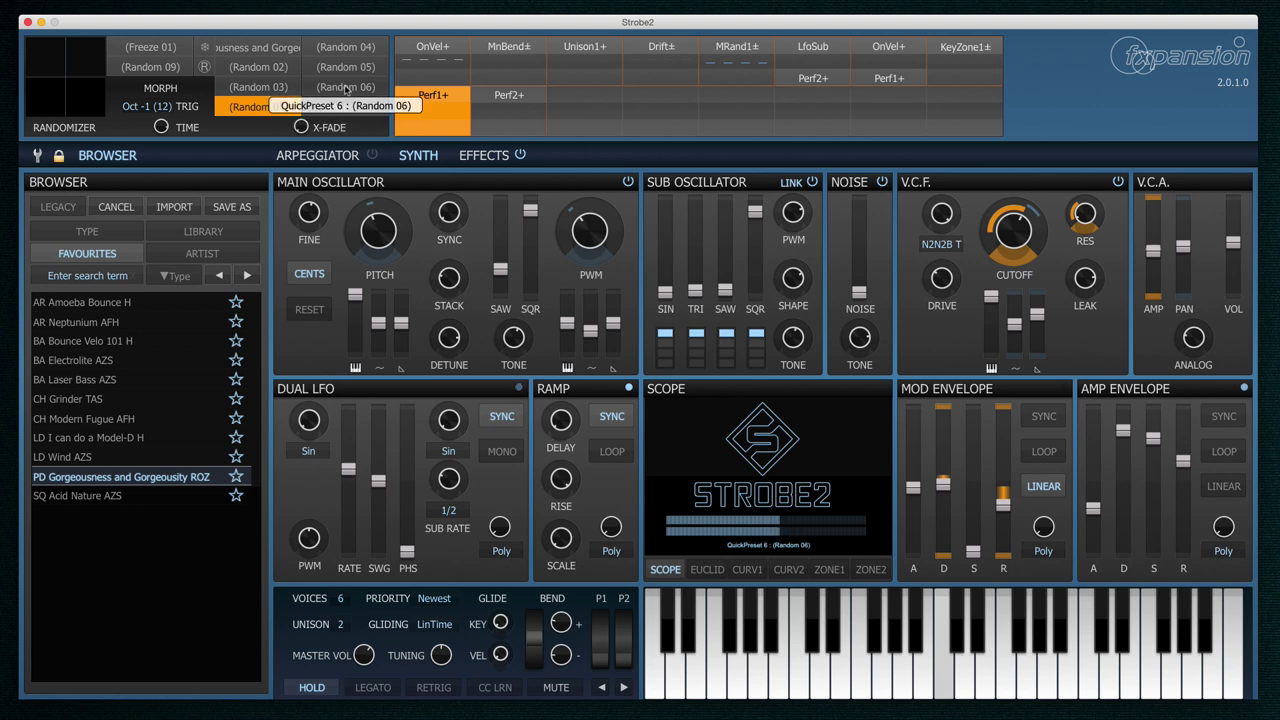
Audition the Random 06, Random 03 and Random 05 quick-preset variations in turn.
{"action": "left_click", "coordinate": [345, 88]}
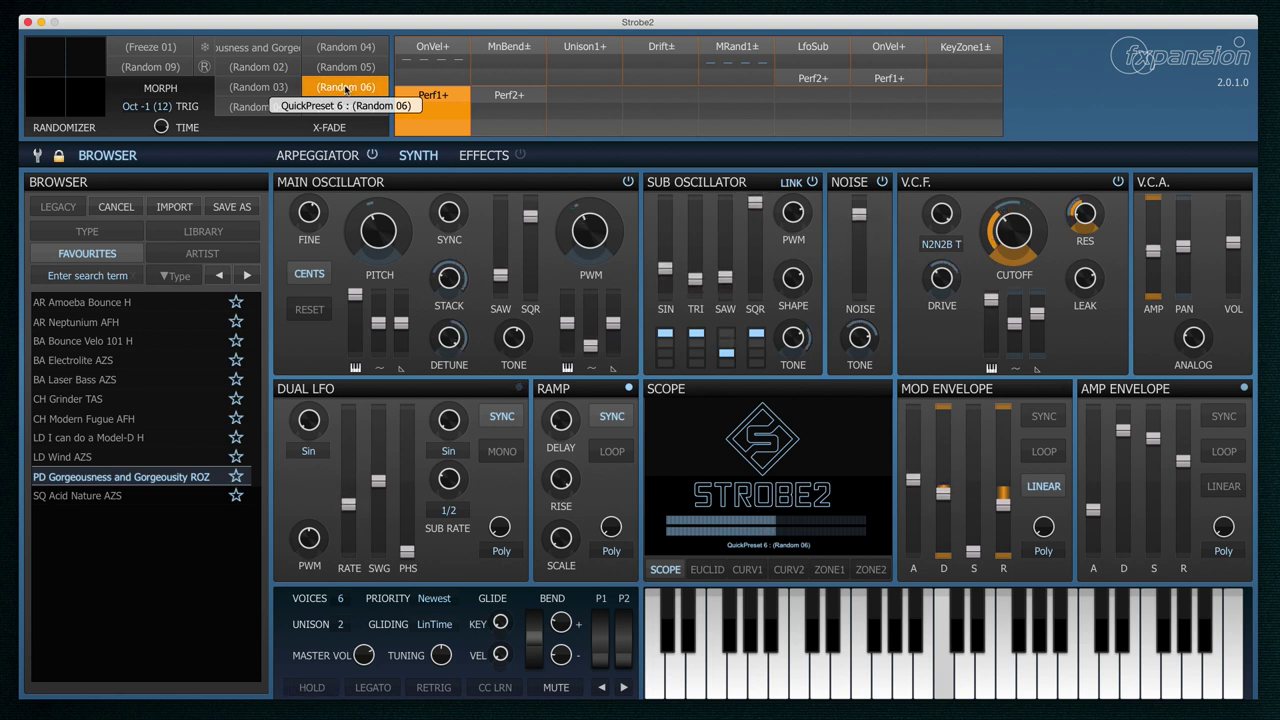
{"action": "left_click", "coordinate": [262, 88]}
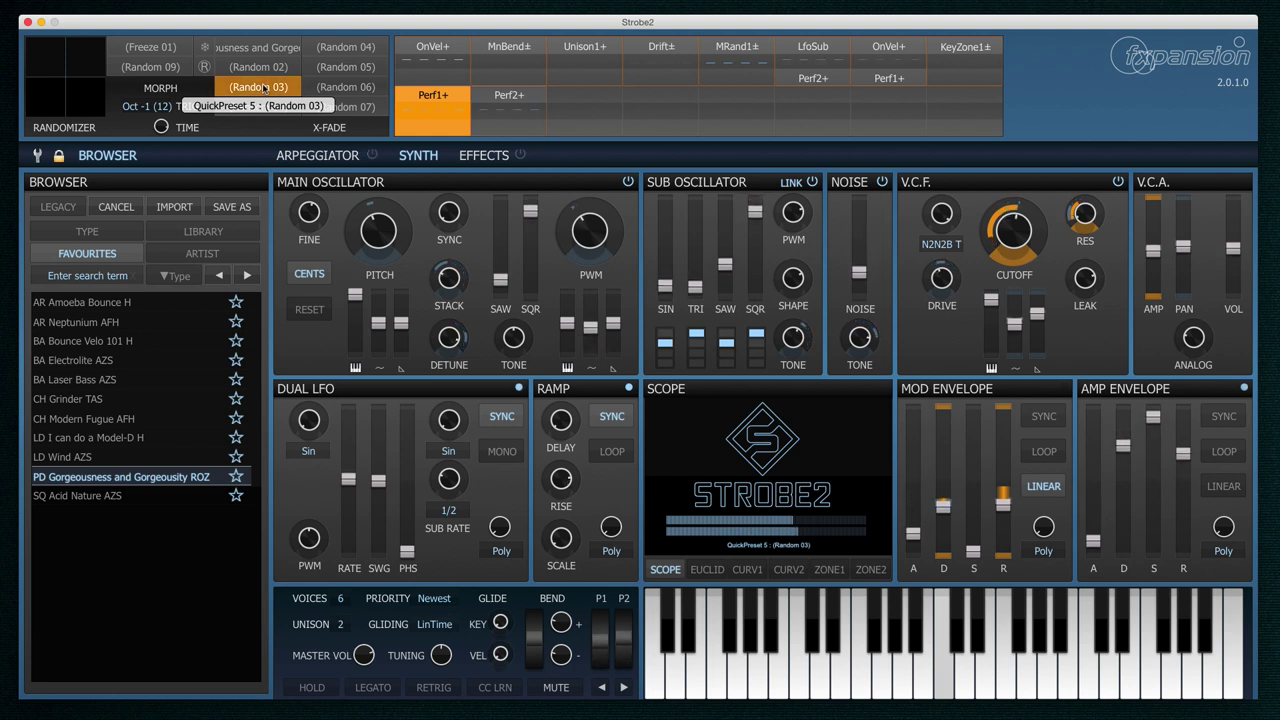
{"action": "left_click", "coordinate": [348, 70]}
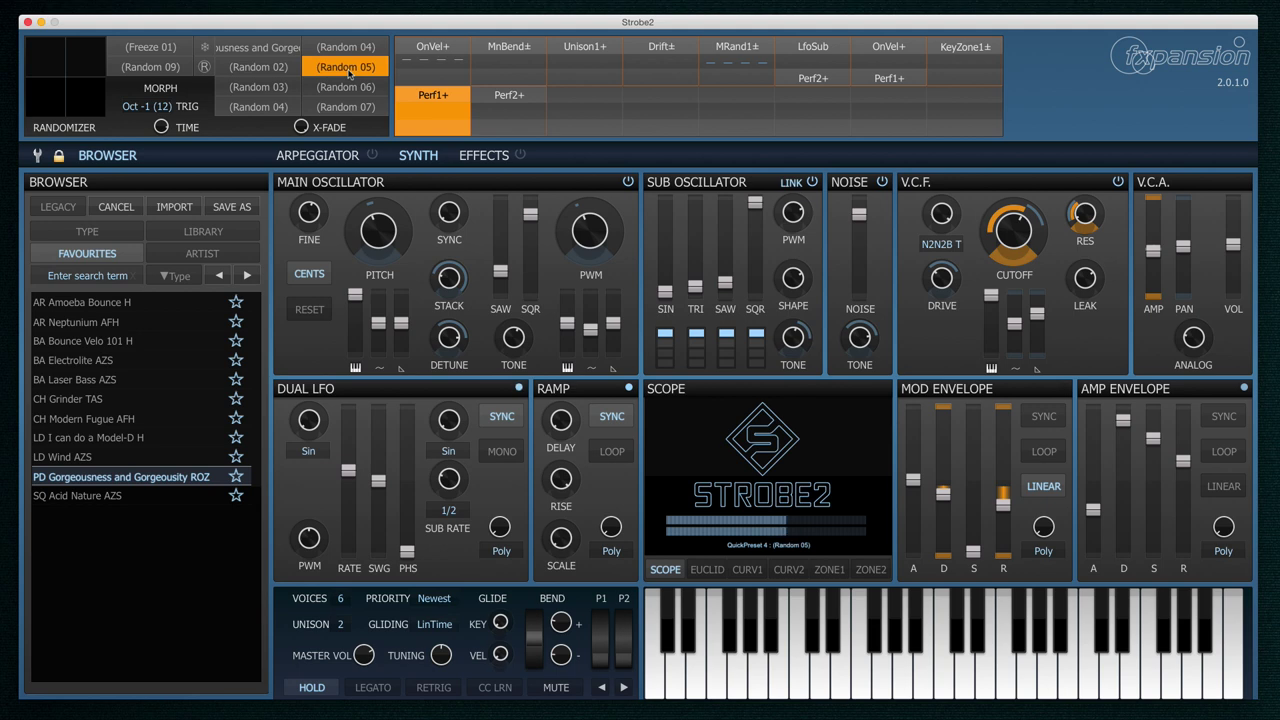
{"action": "mouse_move", "coordinate": [351, 419]}
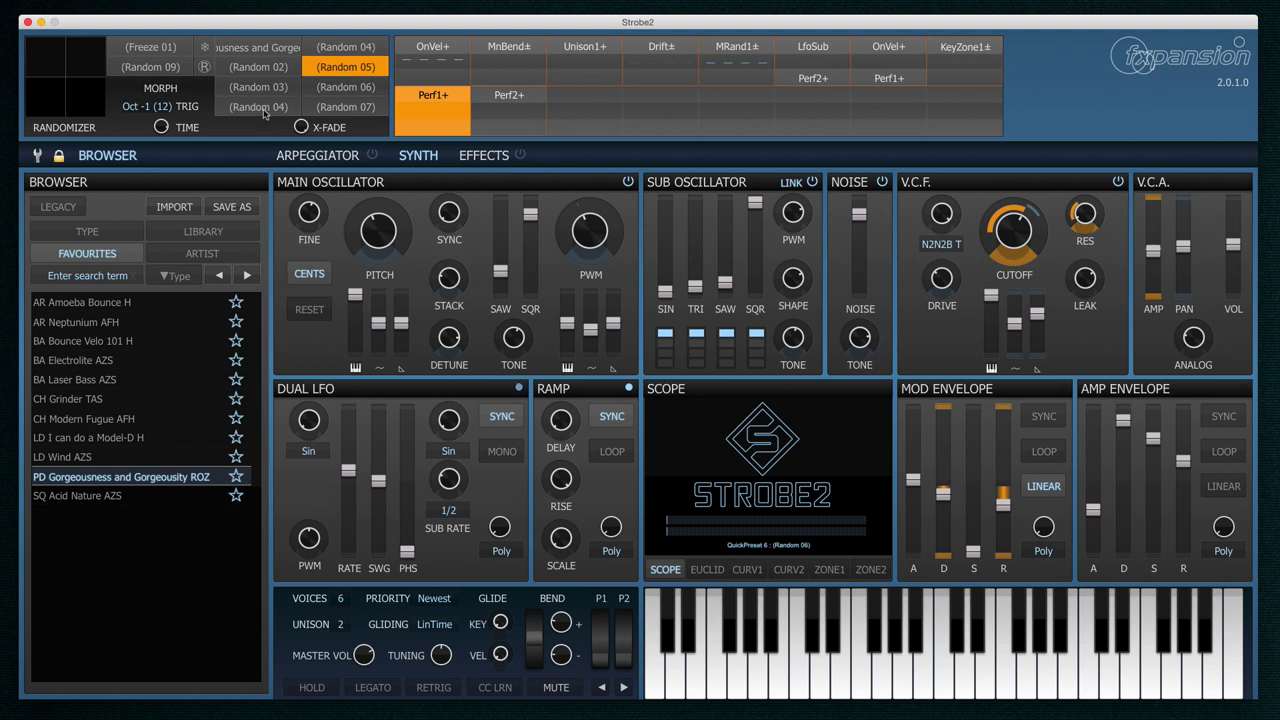
{"action": "left_click", "coordinate": [157, 107]}
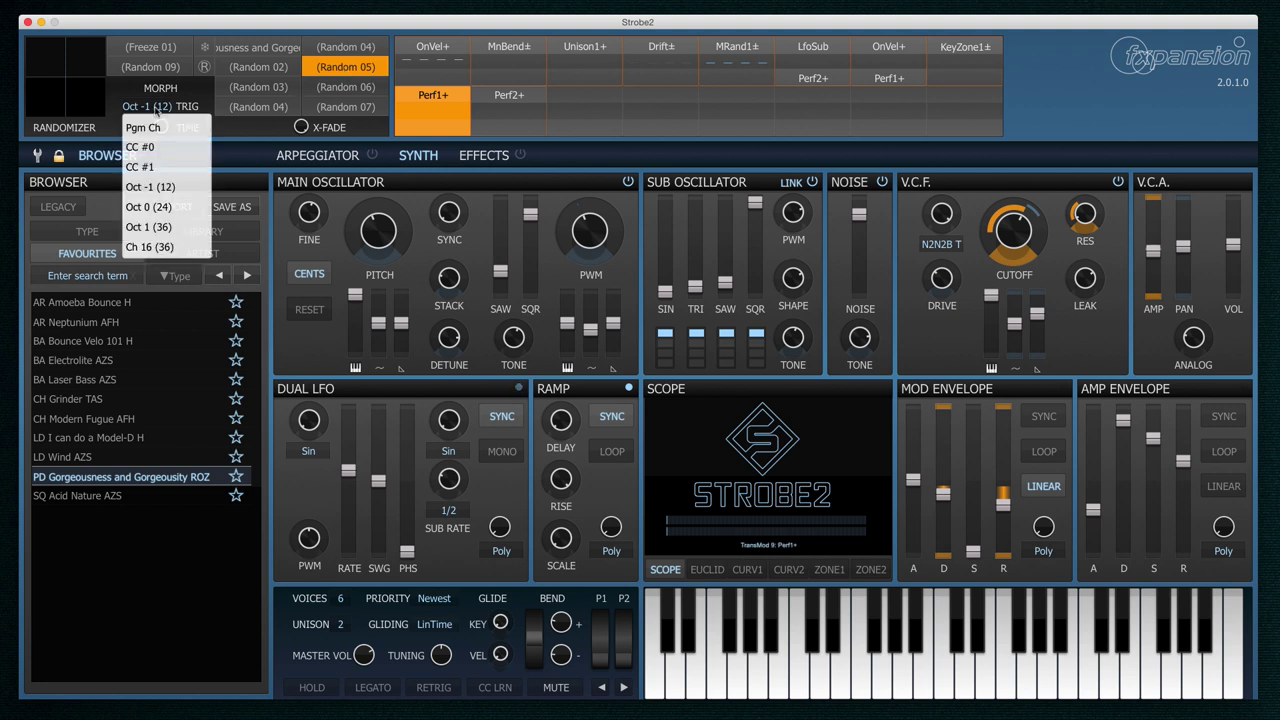
{"action": "left_click", "coordinate": [182, 190]}
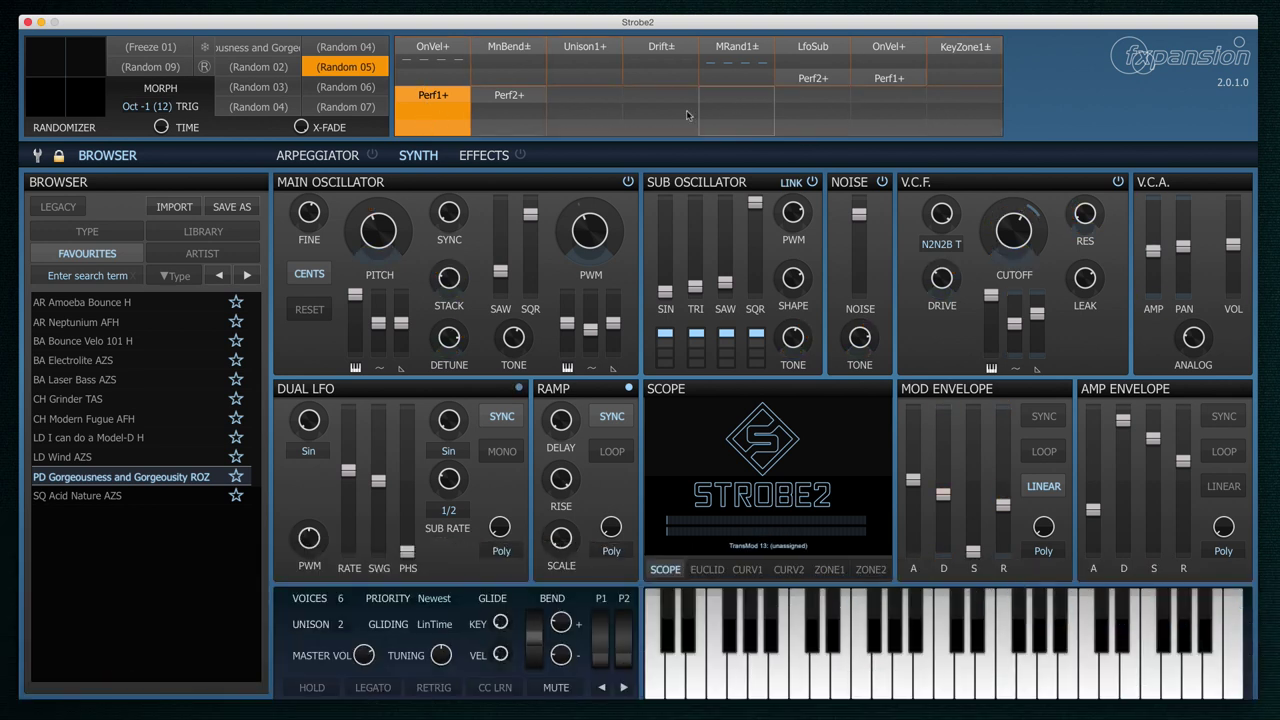
Put Mod+ in an empty TransMod slot sweeping noise level from 85% to 25%, then view effects.
{"action": "right_click", "coordinate": [580, 93]}
{"action": "mouse_move", "coordinate": [601, 143]}
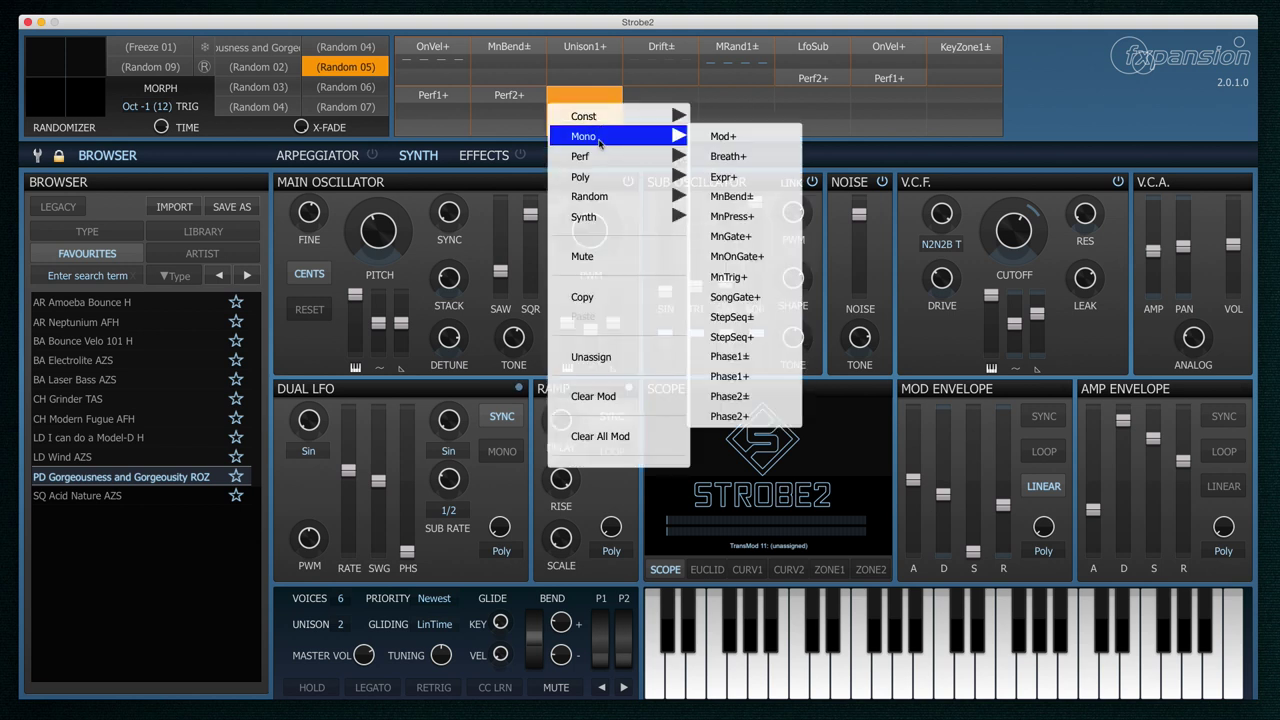
{"action": "left_click", "coordinate": [730, 142]}
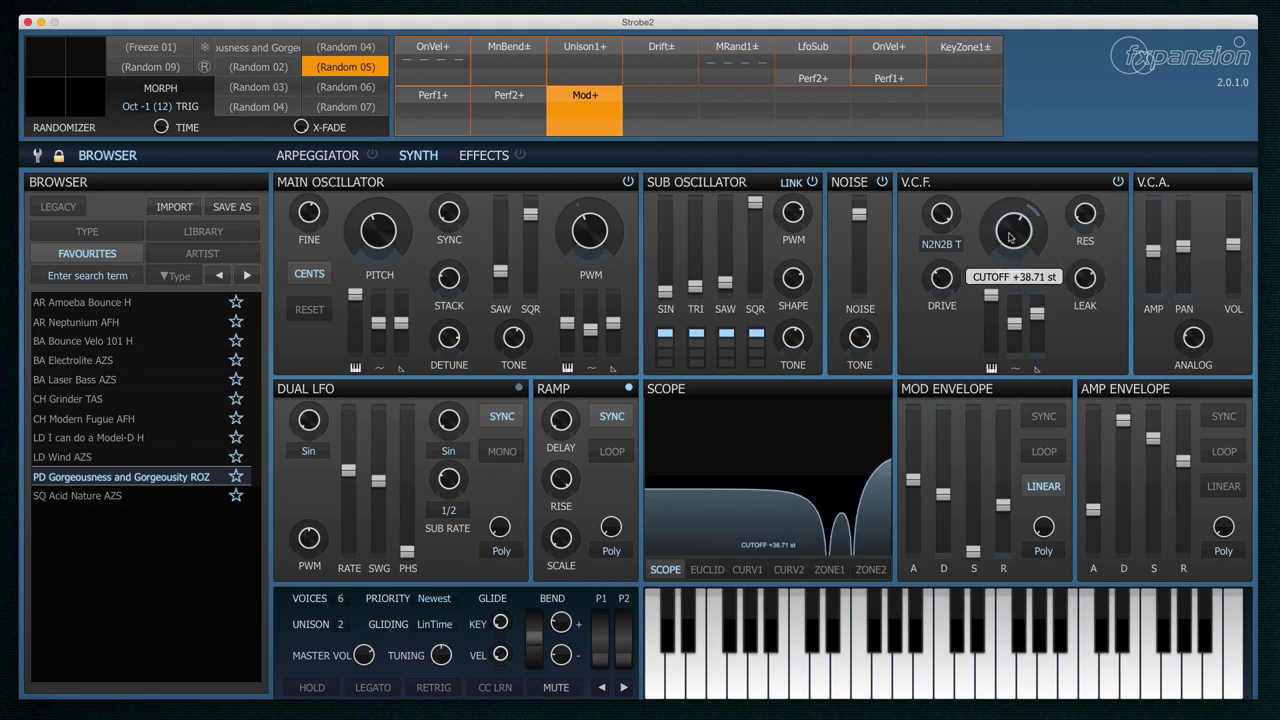
{"action": "left_click_drag", "start_coordinate": [858, 213], "coordinate": [862, 240]}
{"action": "left_click", "coordinate": [488, 157]}
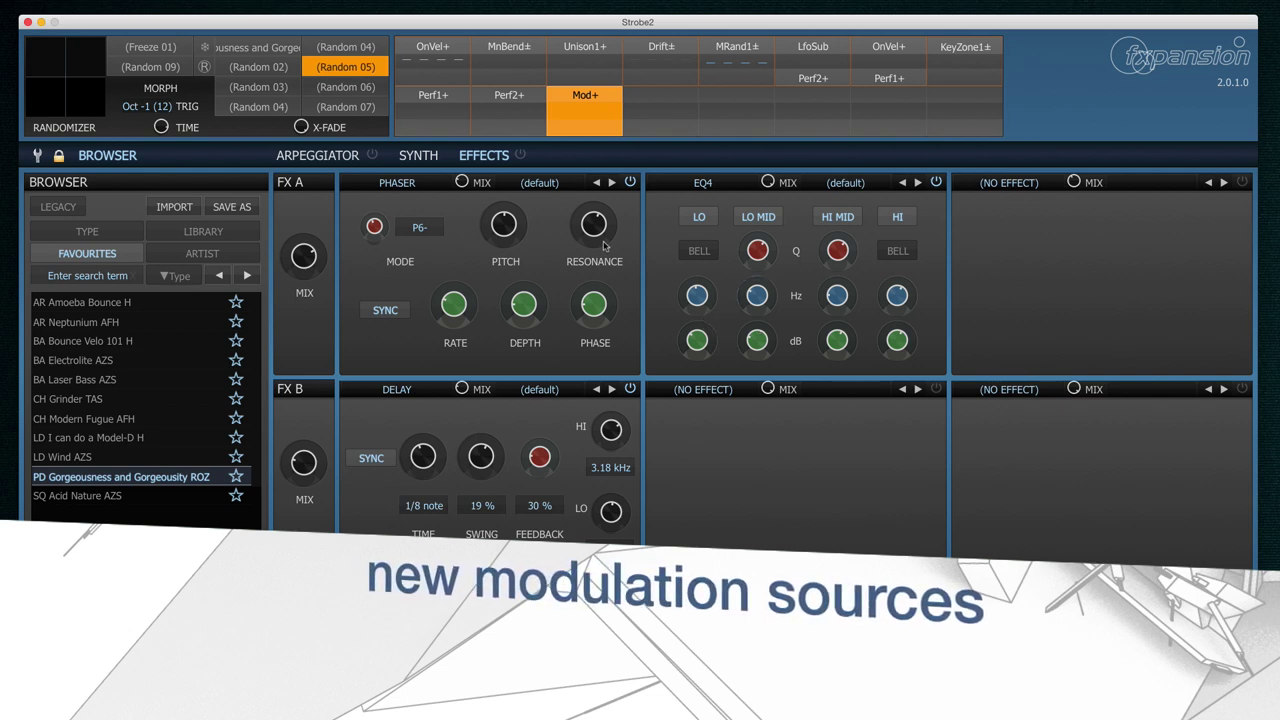
Flip the scope through its EUCLID, CURV and ZONE pages, back to SCOPE, then open ARPEGGIATOR.
{"action": "left_click", "coordinate": [416, 156]}
{"action": "left_click", "coordinate": [668, 569]}
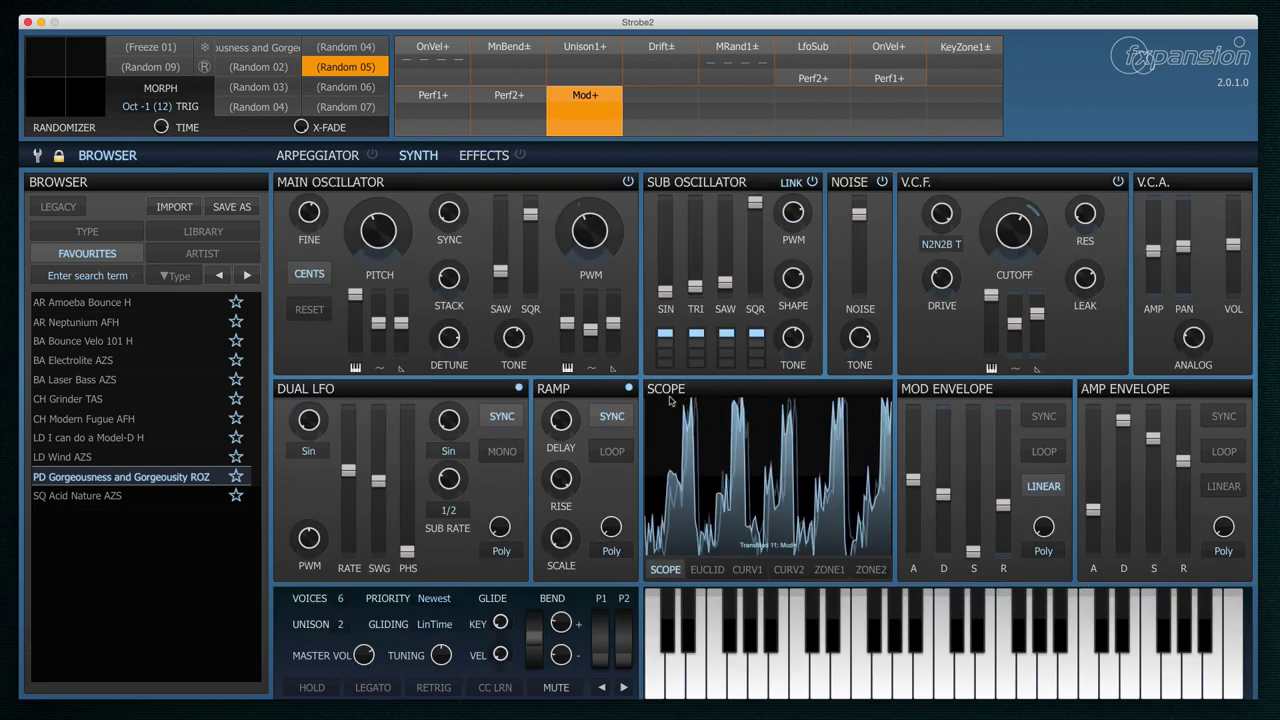
{"action": "left_click", "coordinate": [707, 570]}
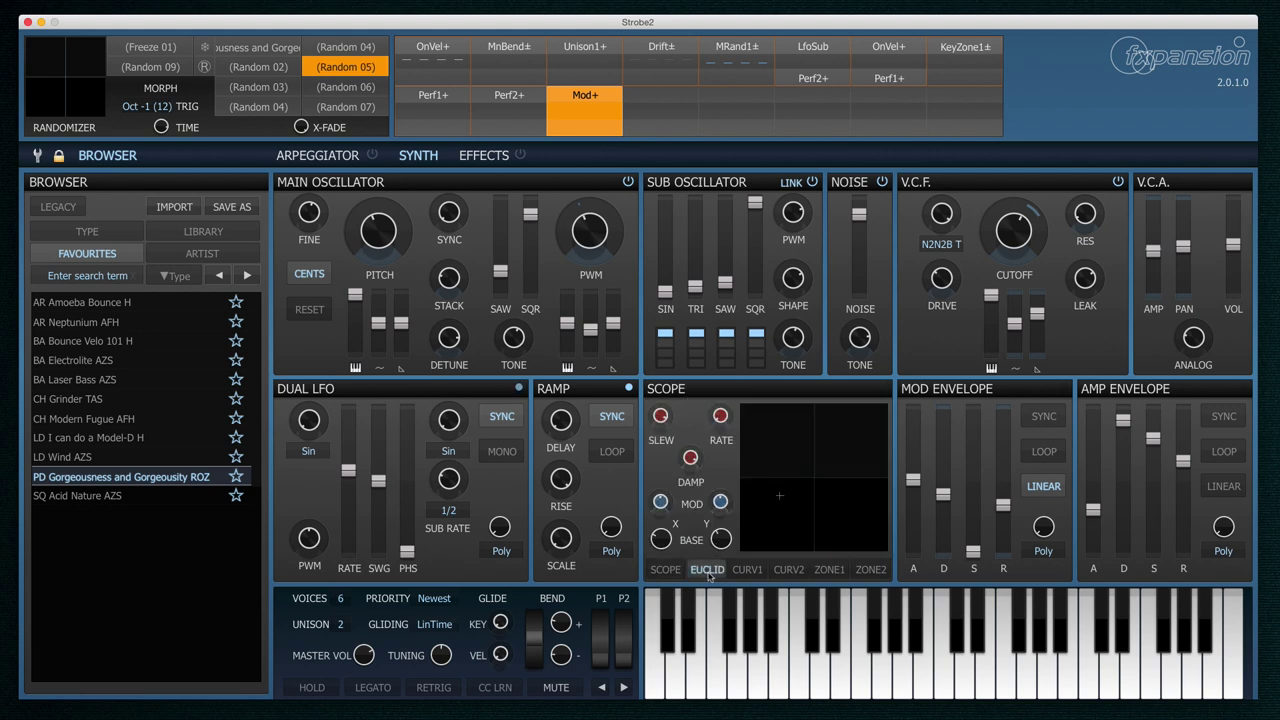
{"action": "left_click", "coordinate": [746, 569]}
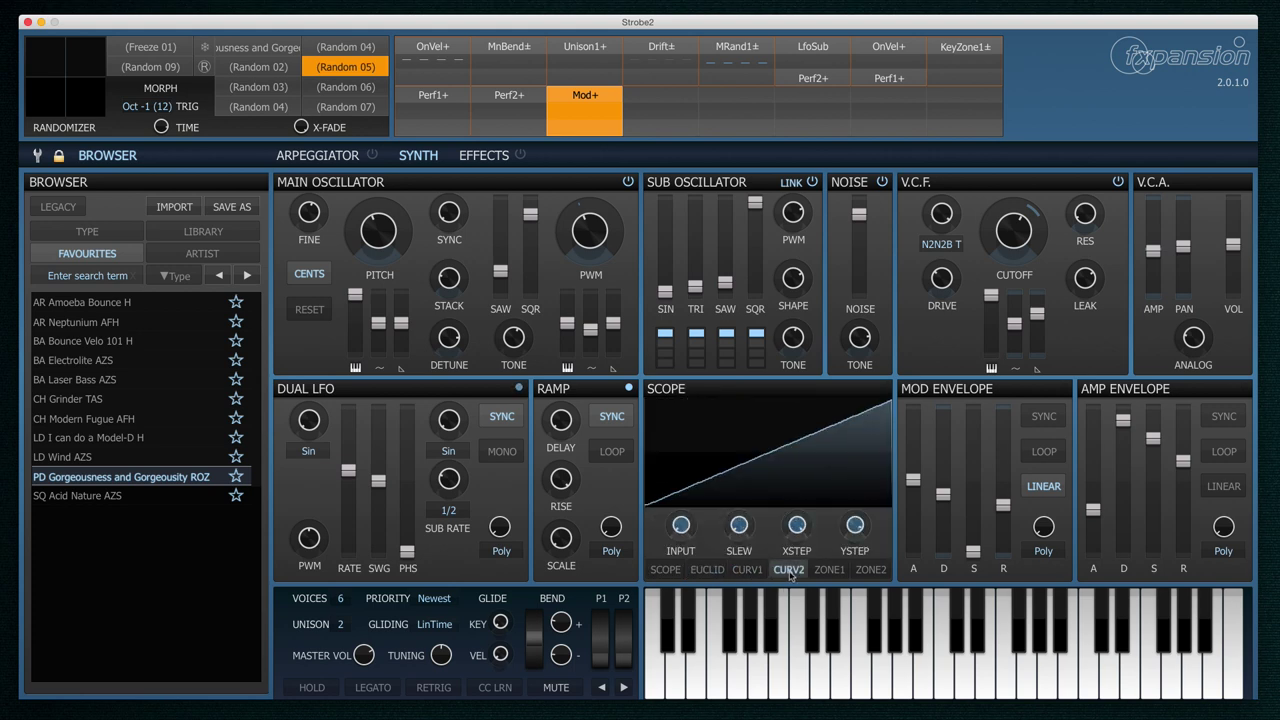
{"action": "left_click", "coordinate": [829, 569]}
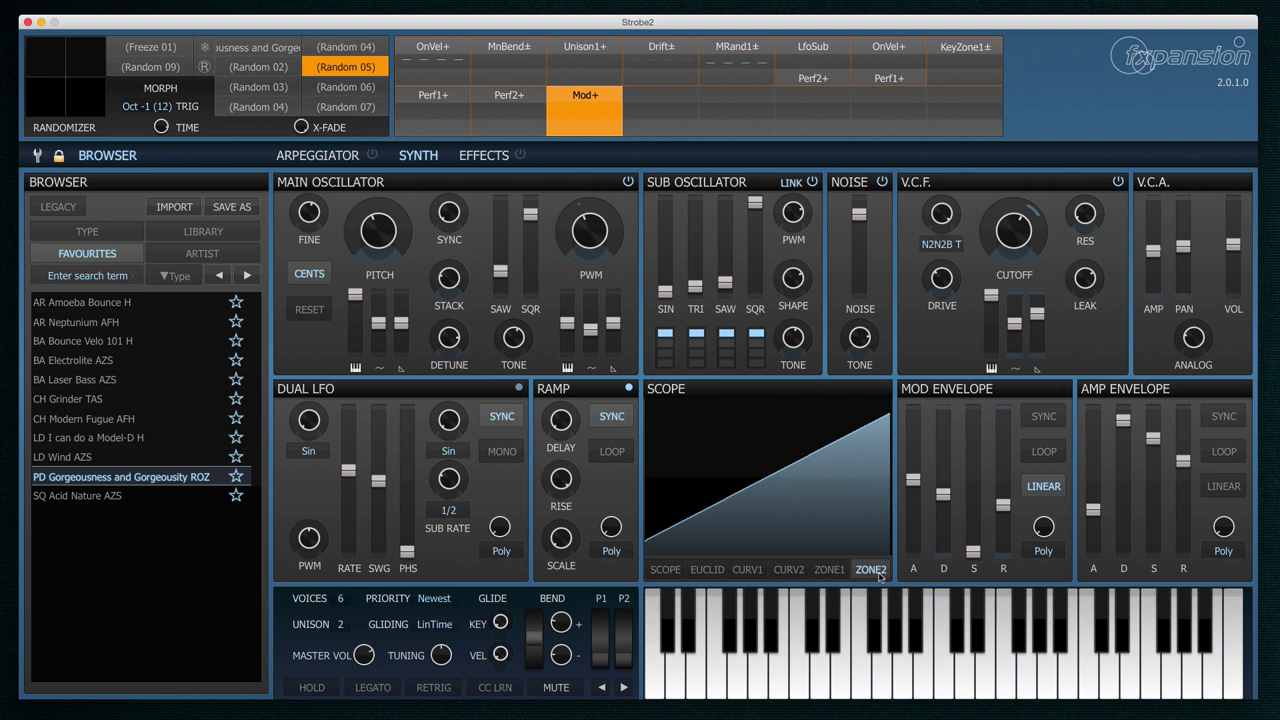
{"action": "left_click", "coordinate": [660, 570]}
{"action": "left_click", "coordinate": [334, 157]}
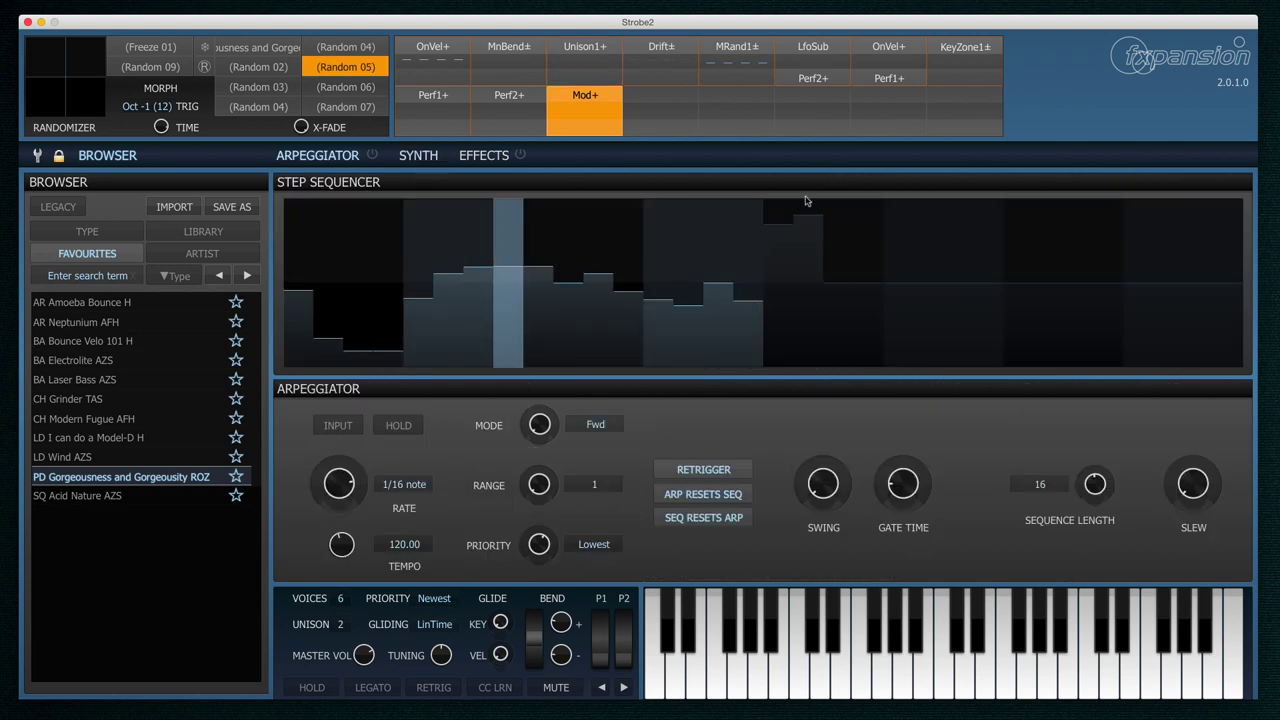
Load AR Neptunium AFH, lower arpeggio range from 4 to 3, and draw varied step heights.
{"action": "left_click", "coordinate": [432, 158]}
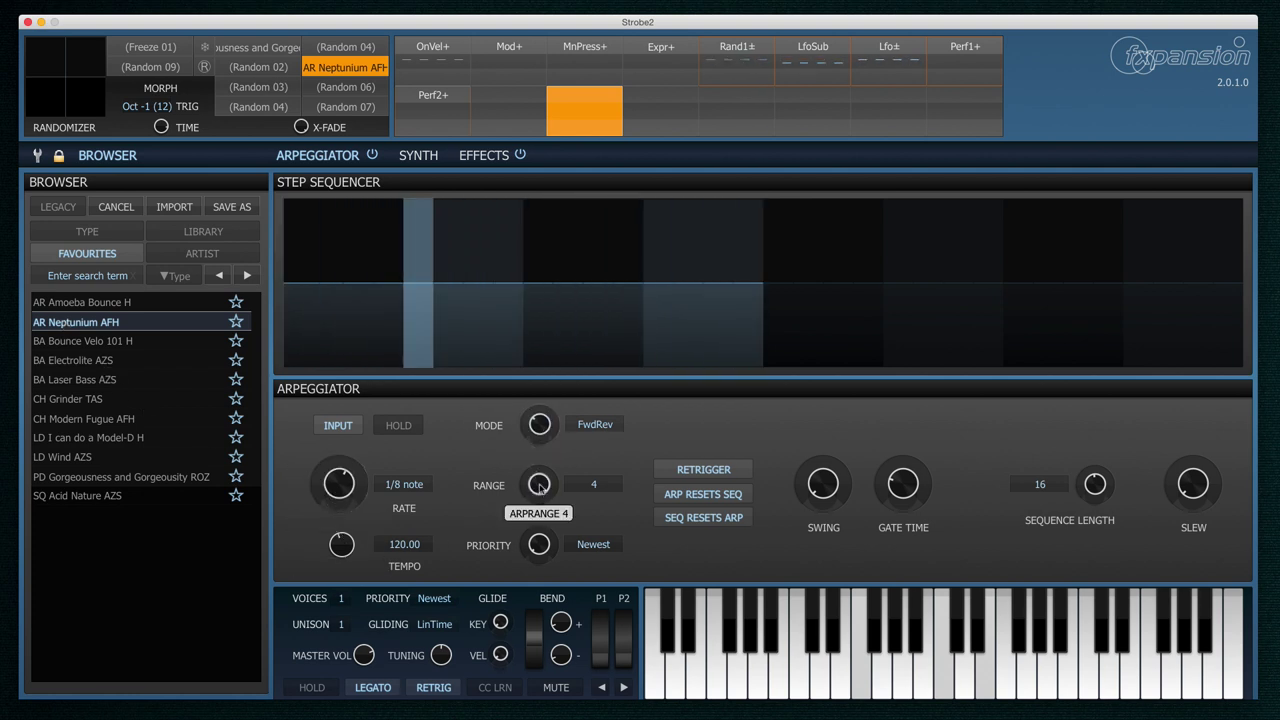
{"action": "left_click_drag", "start_coordinate": [539, 488], "coordinate": [541, 519]}
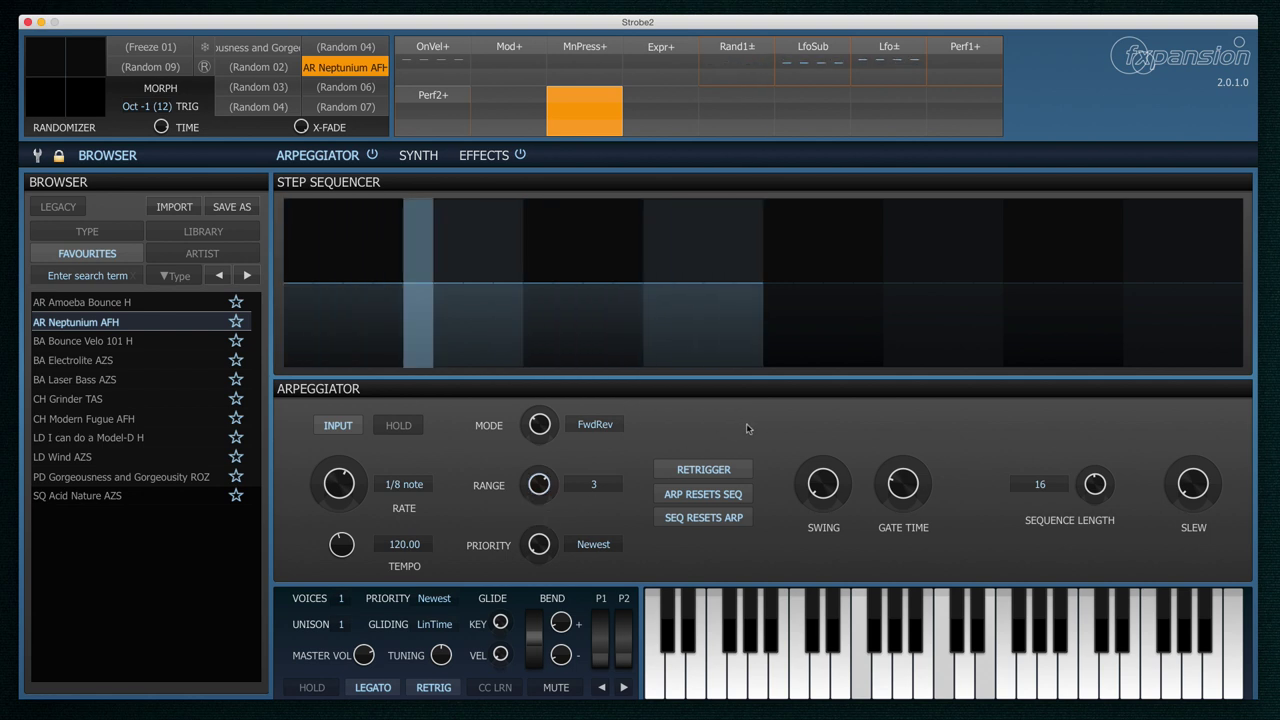
{"action": "mouse_move", "coordinate": [301, 275]}
{"action": "left_mouse_down"}
{"action": "mouse_move", "coordinate": [334, 264]}
{"action": "mouse_move", "coordinate": [372, 303]}
{"action": "mouse_move", "coordinate": [449, 320]}
{"action": "mouse_move", "coordinate": [515, 251]}
{"action": "mouse_move", "coordinate": [602, 238]}
{"action": "mouse_move", "coordinate": [653, 313]}
{"action": "mouse_move", "coordinate": [711, 321]}
{"action": "mouse_move", "coordinate": [762, 280]}
{"action": "left_mouse_up"}
Assign Mono > StepSeq+ to the empty TransMod slot beside Perf2+, then view the arpeggiator.
{"action": "left_click", "coordinate": [418, 155]}
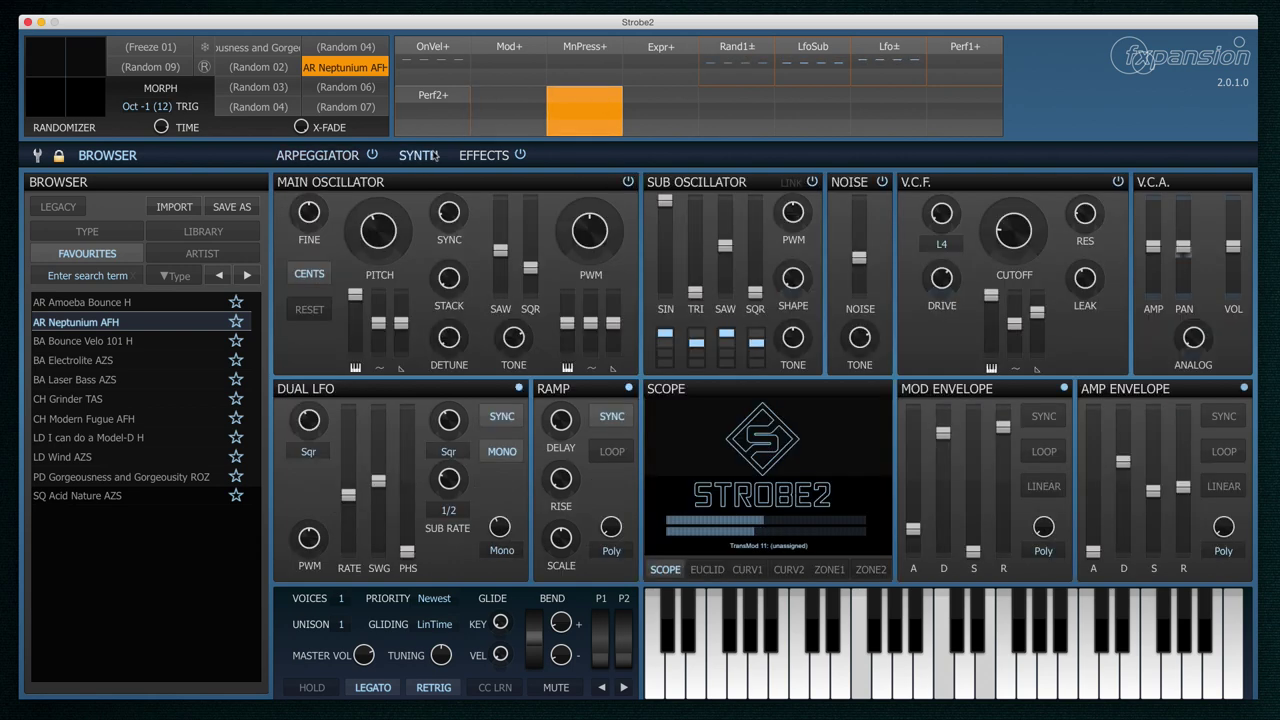
{"action": "left_click", "coordinate": [517, 94]}
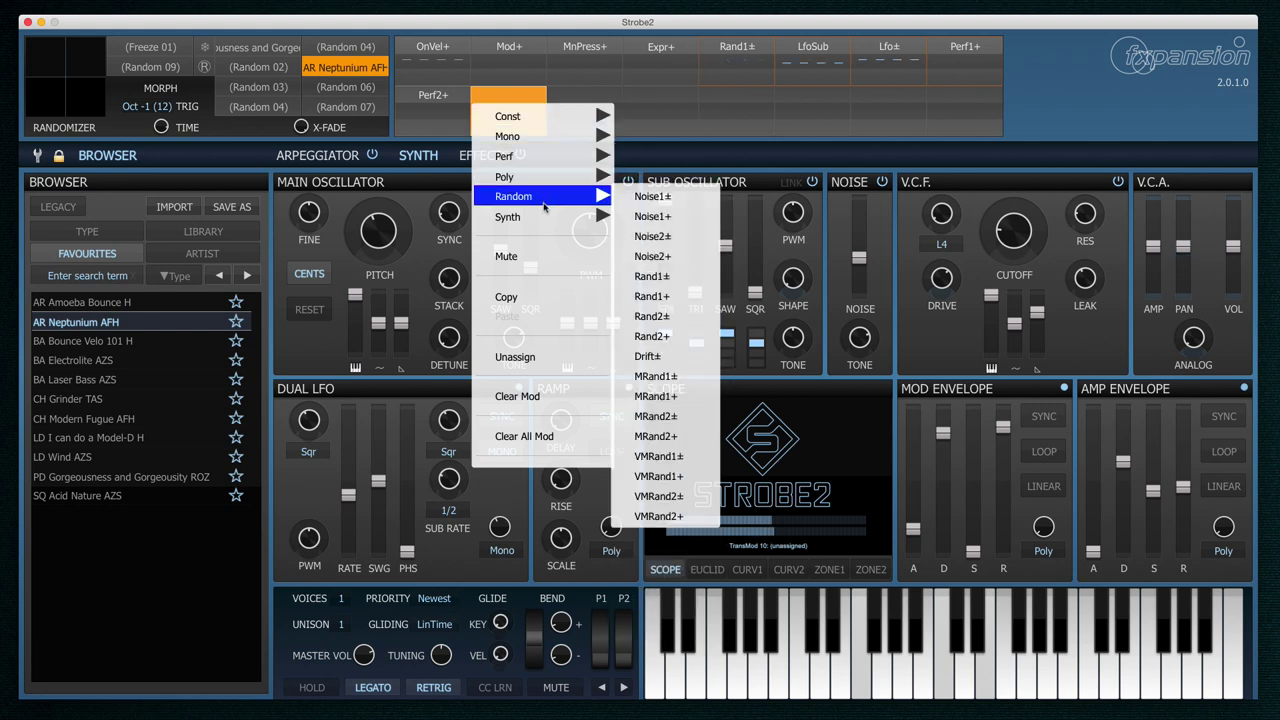
{"action": "mouse_move", "coordinate": [545, 219]}
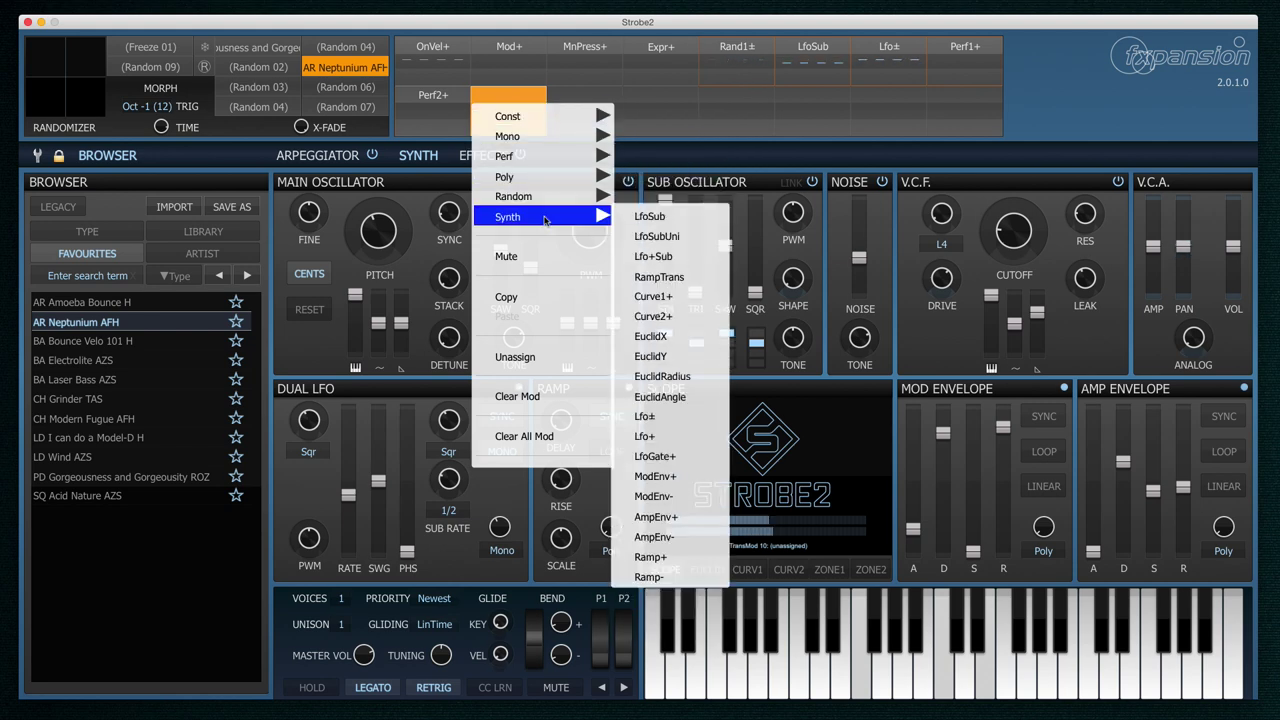
{"action": "mouse_move", "coordinate": [554, 145]}
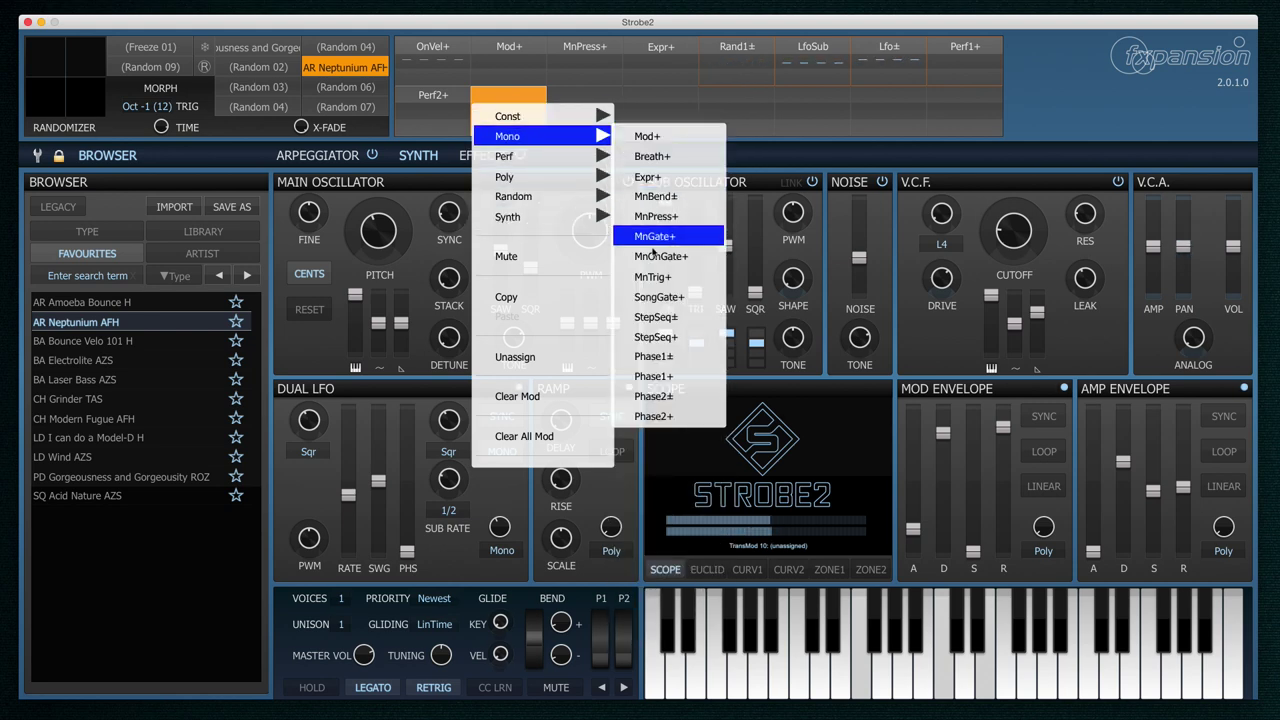
{"action": "left_click", "coordinate": [670, 338]}
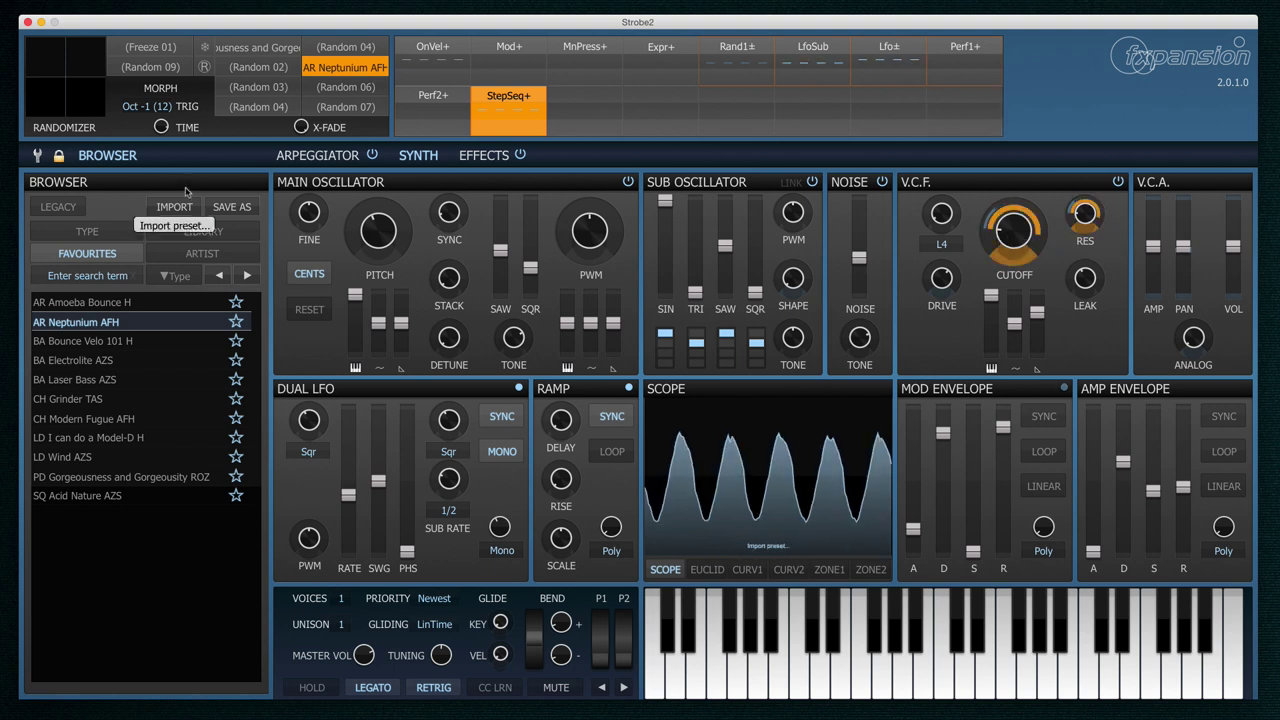
{"action": "left_click", "coordinate": [314, 157]}
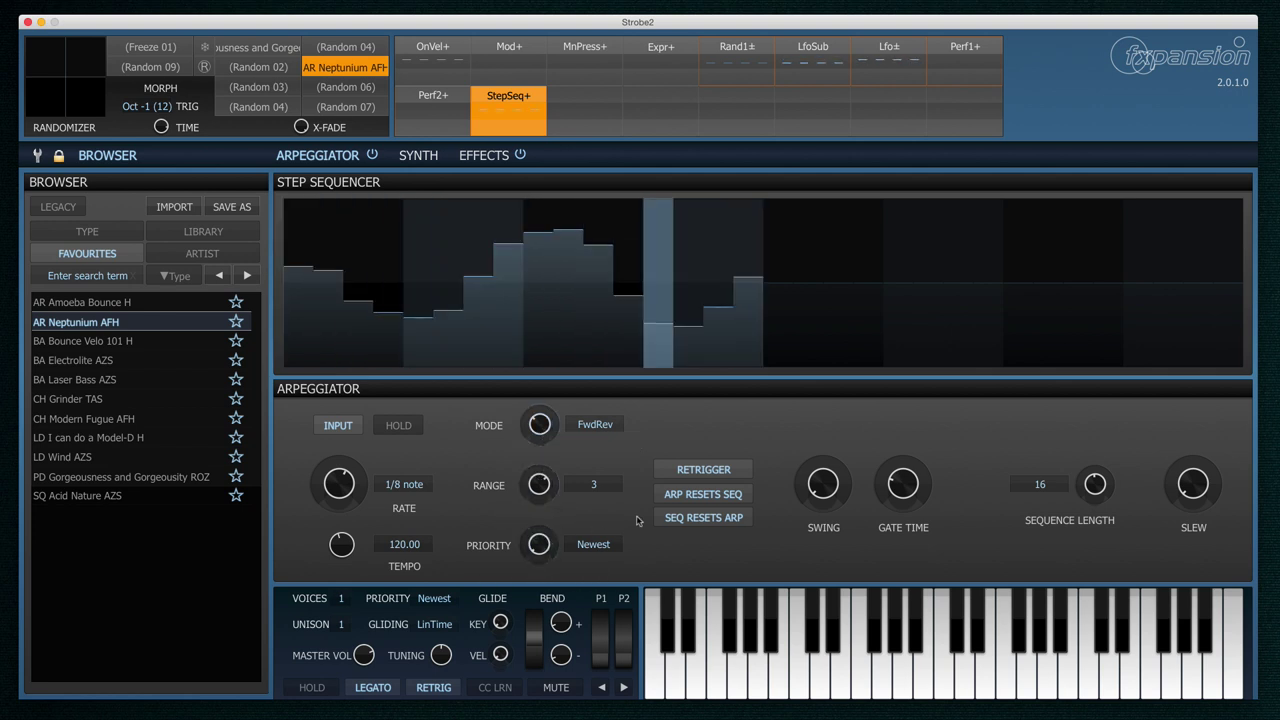
Turn off ARP RESETS SEQ and SEQ RESETS ARP, cut sequence length 16 to 12, keep retrigger on.
{"action": "left_click", "coordinate": [703, 472]}
{"action": "left_click", "coordinate": [703, 495]}
{"action": "left_click", "coordinate": [704, 518]}
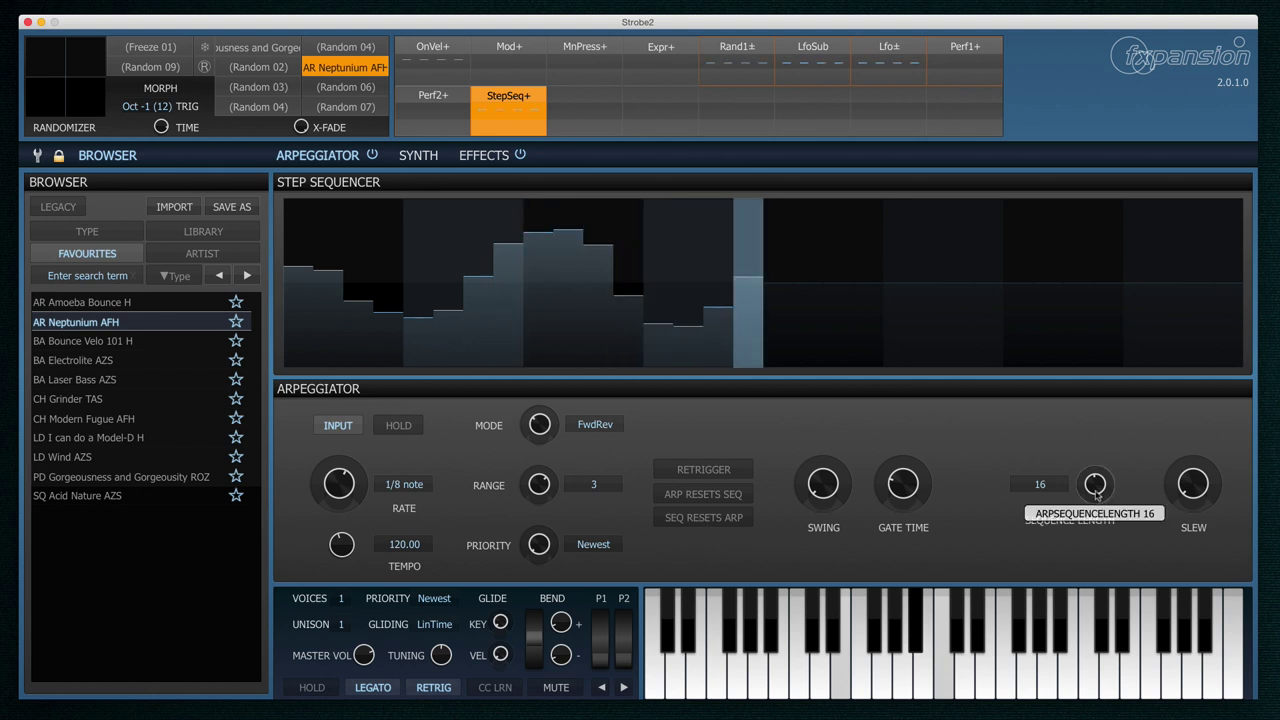
{"action": "scroll", "coordinate": [1095, 485], "scroll_direction": "down", "scroll_amount": 1}
{"action": "scroll", "coordinate": [1095, 488], "scroll_direction": "down", "scroll_amount": 3}
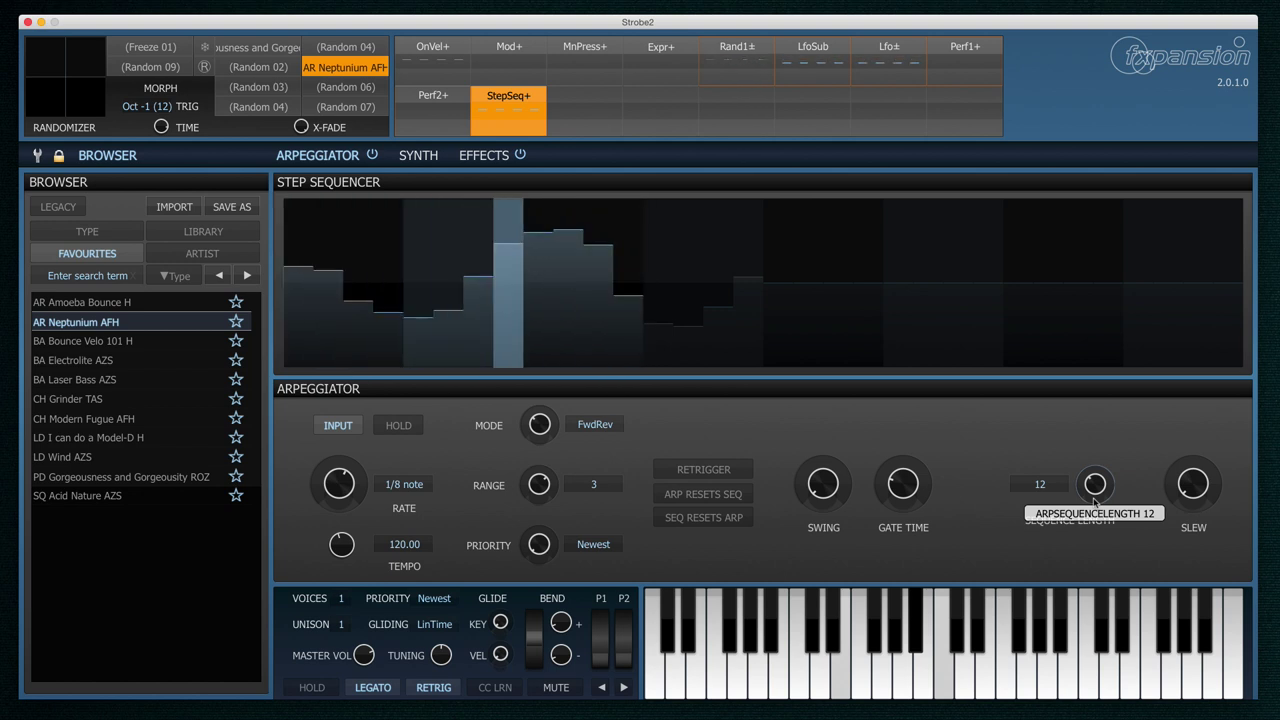
{"action": "left_click", "coordinate": [705, 470]}
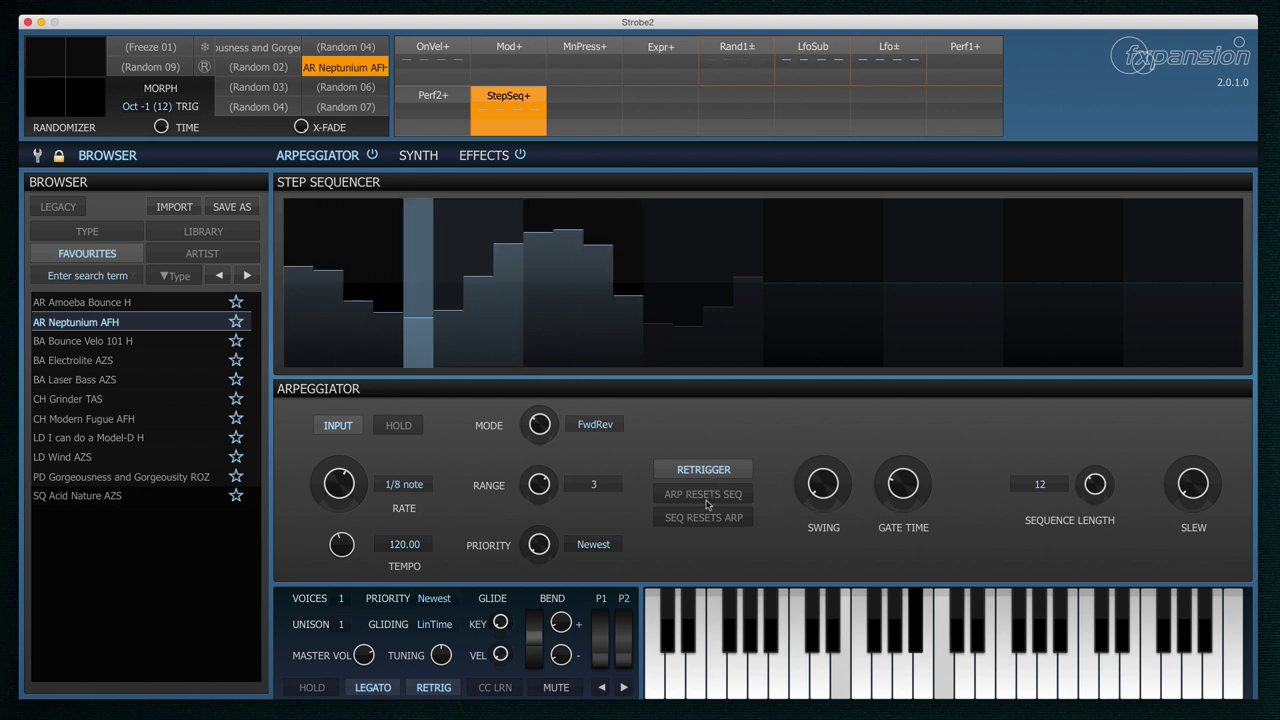
Turn on ARP RESETS SEQ, set arpeggio range to 2, and extend sequence length to 18.
{"action": "left_click", "coordinate": [707, 499]}
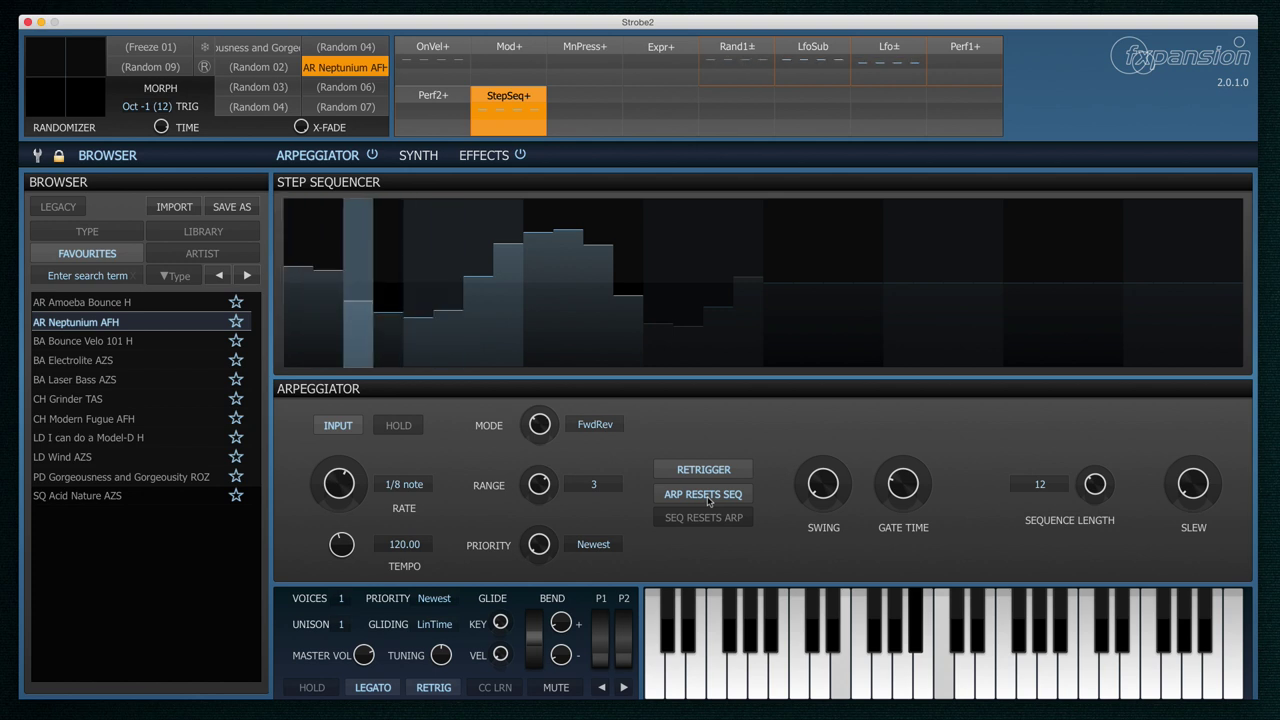
{"action": "left_click_drag", "start_coordinate": [540, 486], "coordinate": [540, 530]}
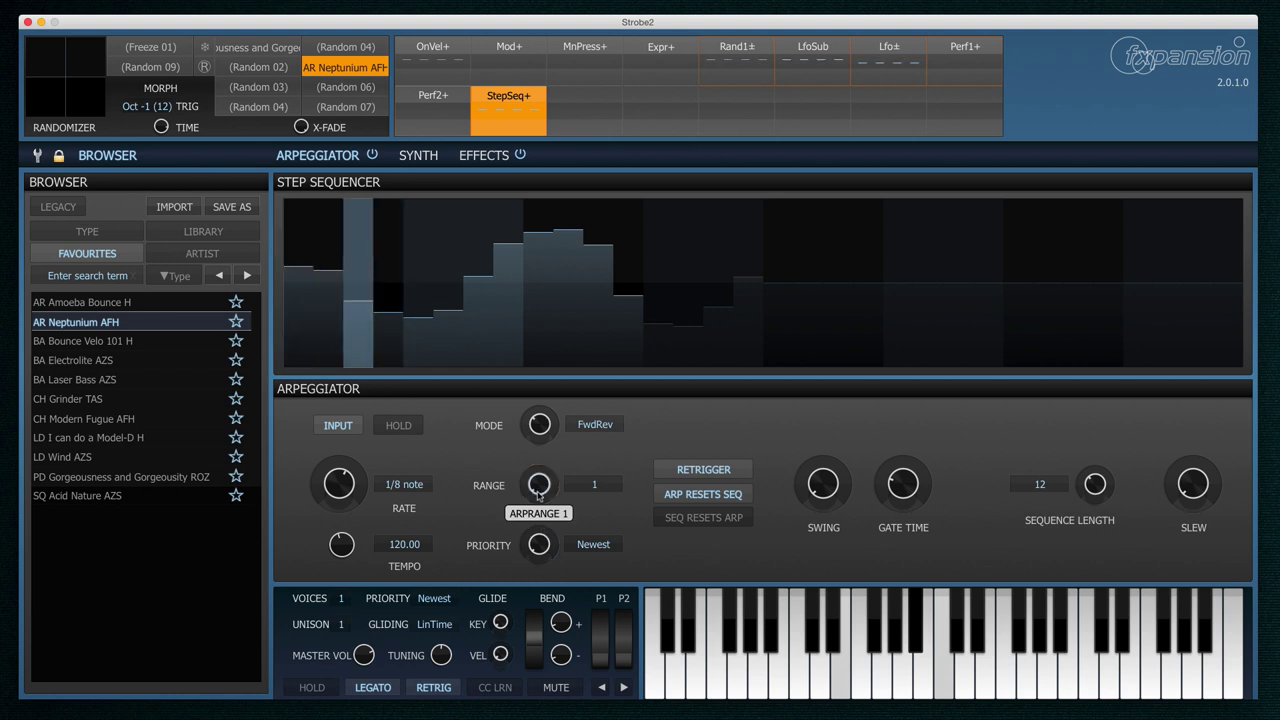
{"action": "left_click_drag", "start_coordinate": [540, 495], "coordinate": [543, 454]}
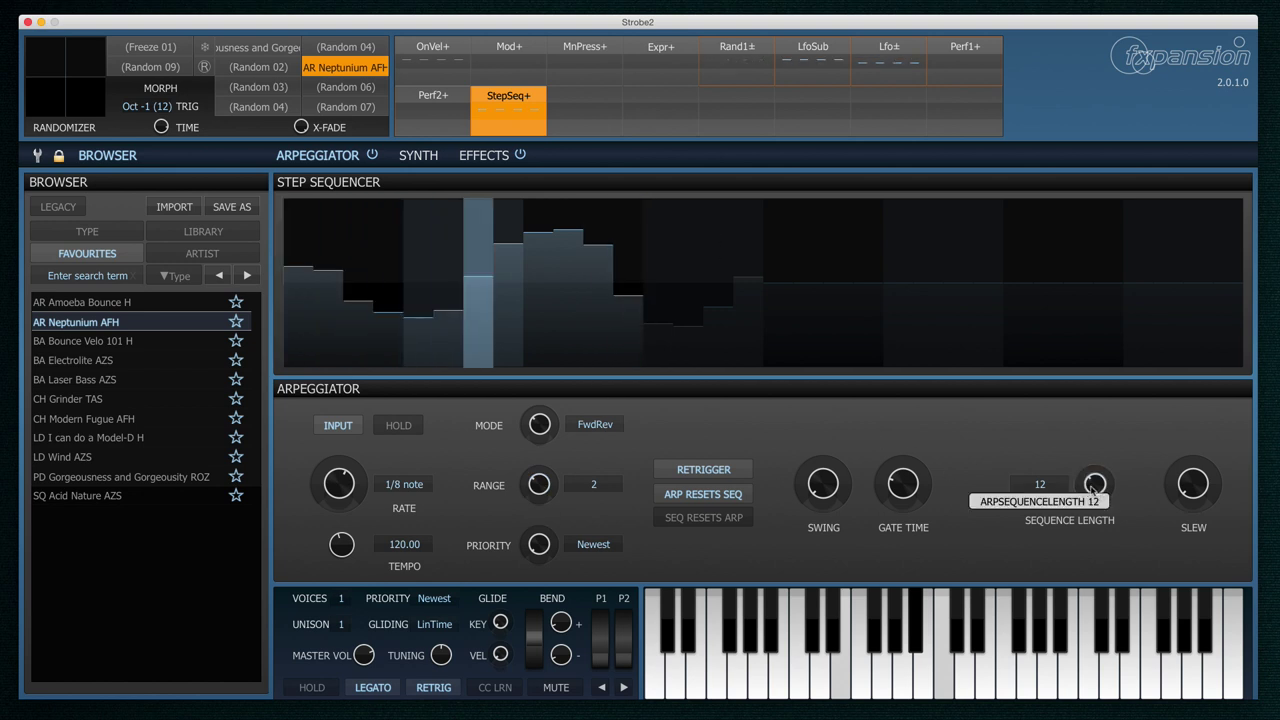
{"action": "left_click_drag", "start_coordinate": [1094, 484], "coordinate": [1095, 466]}
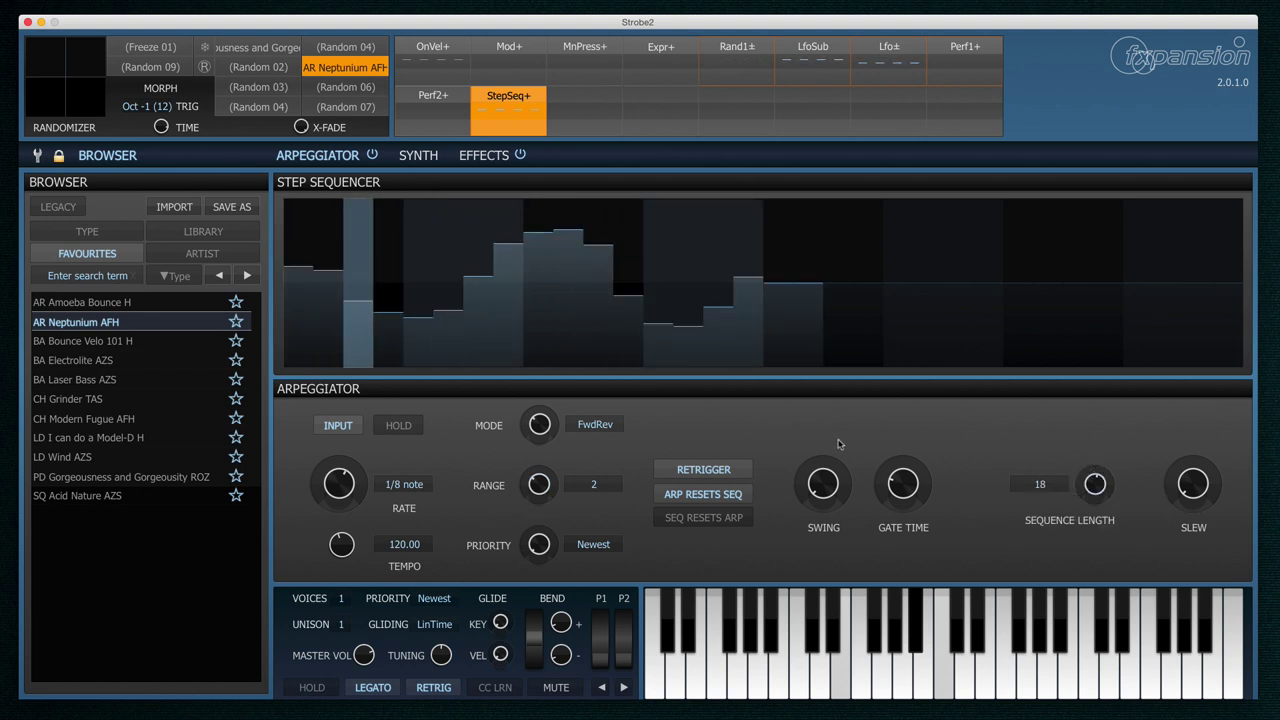
Switch to SEQ RESETS ARP instead of ARP RESETS SEQ and raise swing to 19%.
{"action": "left_click", "coordinate": [703, 499]}
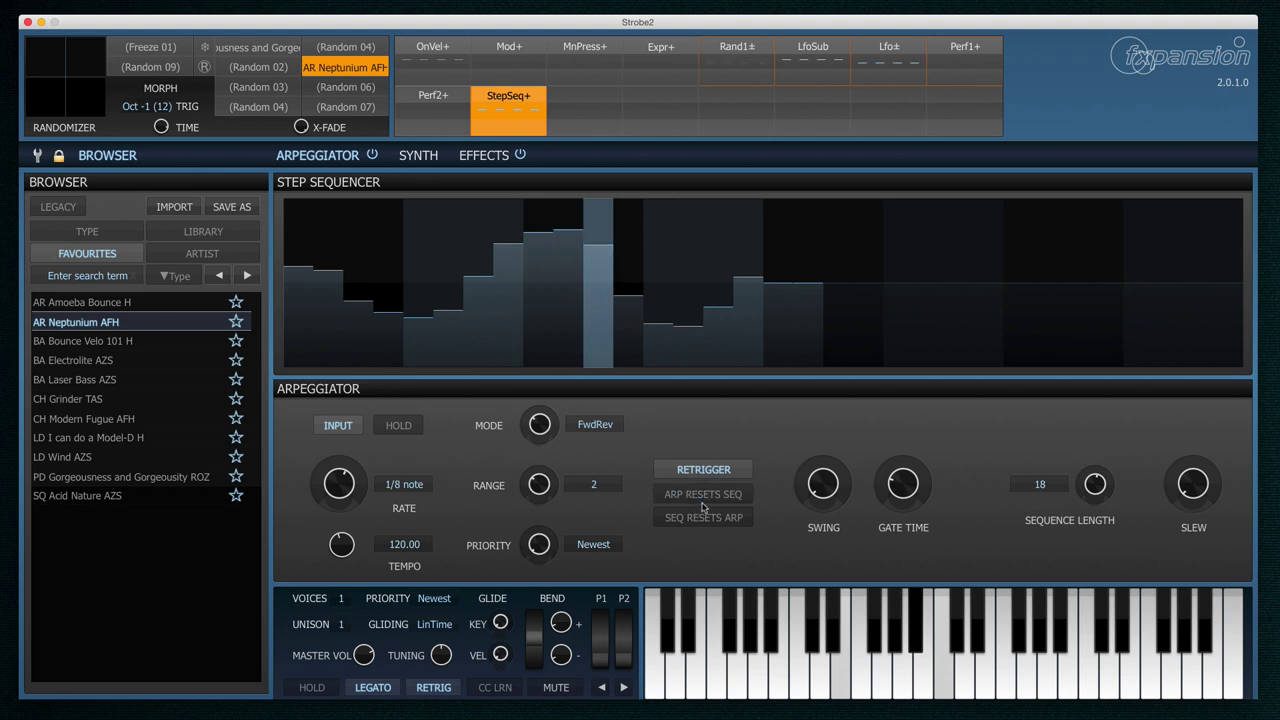
{"action": "left_click", "coordinate": [706, 523]}
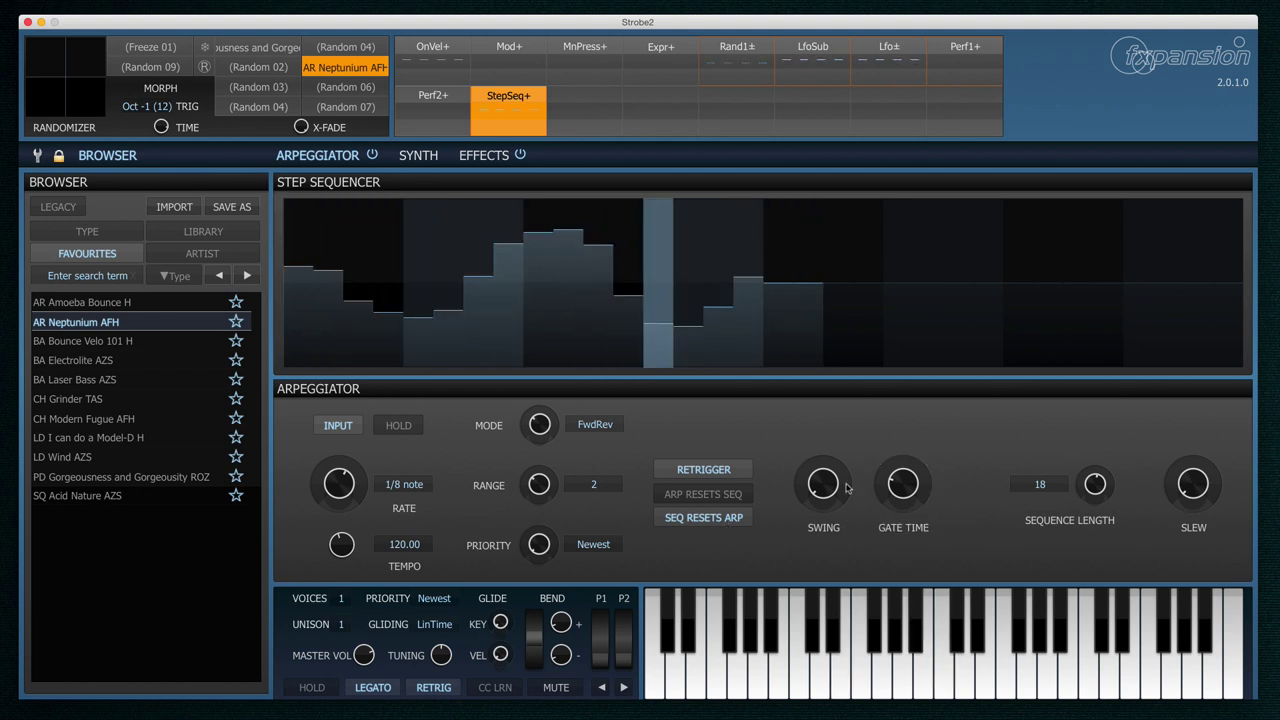
{"action": "mouse_move", "coordinate": [824, 486]}
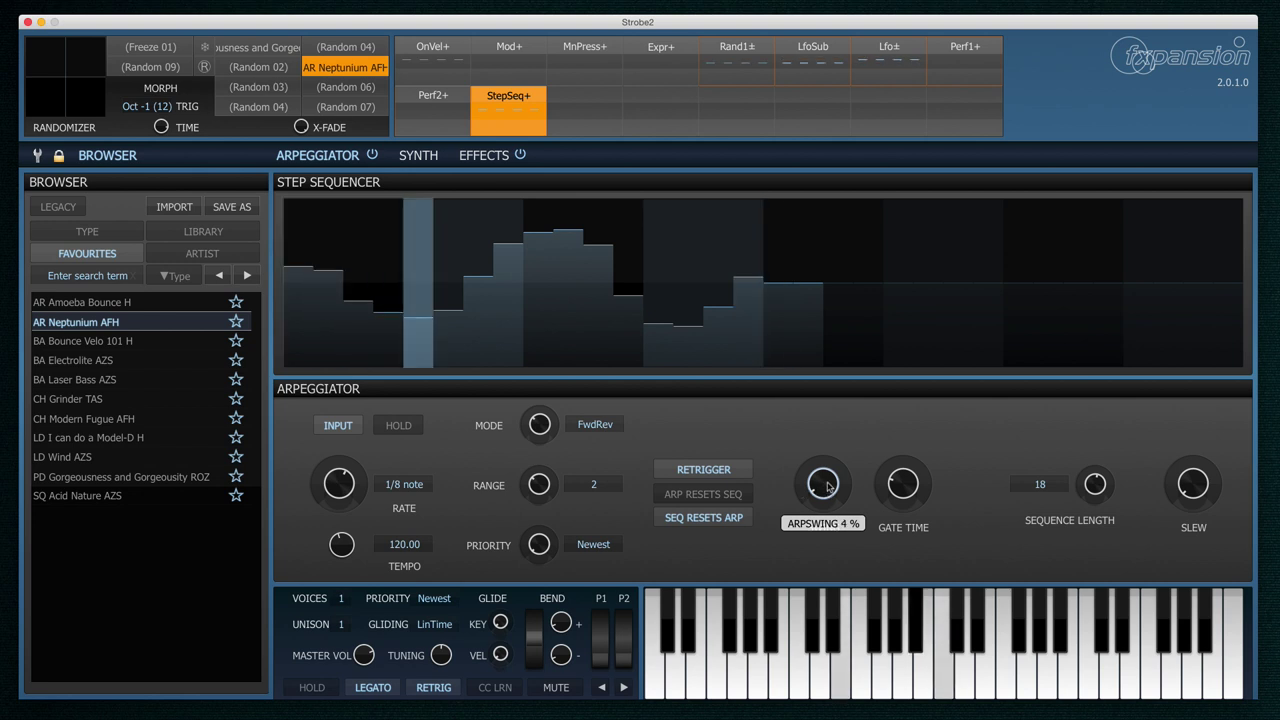
{"action": "left_click_drag", "start_coordinate": [826, 486], "coordinate": [834, 454]}
Shorten gate time to 61%, keep sequence length at 18, and raise slew to about 79%.
{"action": "mouse_move", "coordinate": [910, 488]}
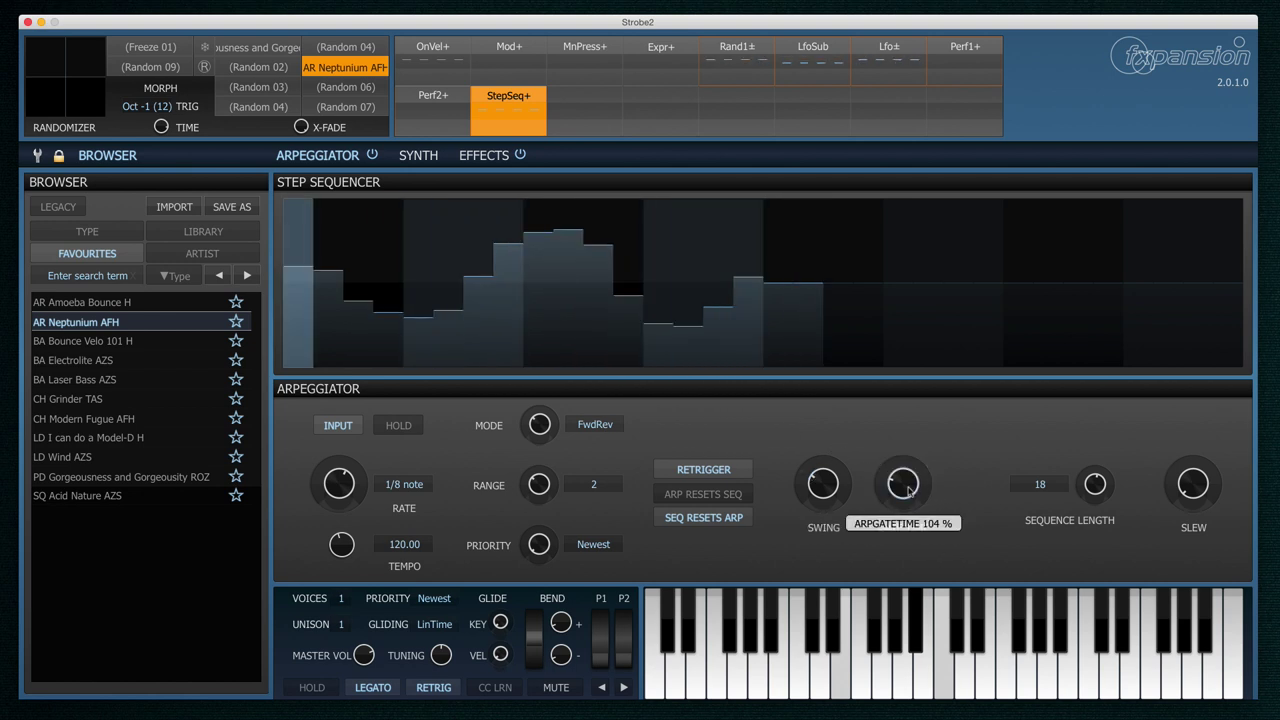
{"action": "mouse_move", "coordinate": [910, 488]}
{"action": "left_mouse_down"}
{"action": "mouse_move", "coordinate": [909, 511]}
{"action": "mouse_move", "coordinate": [910, 492]}
{"action": "left_mouse_up"}
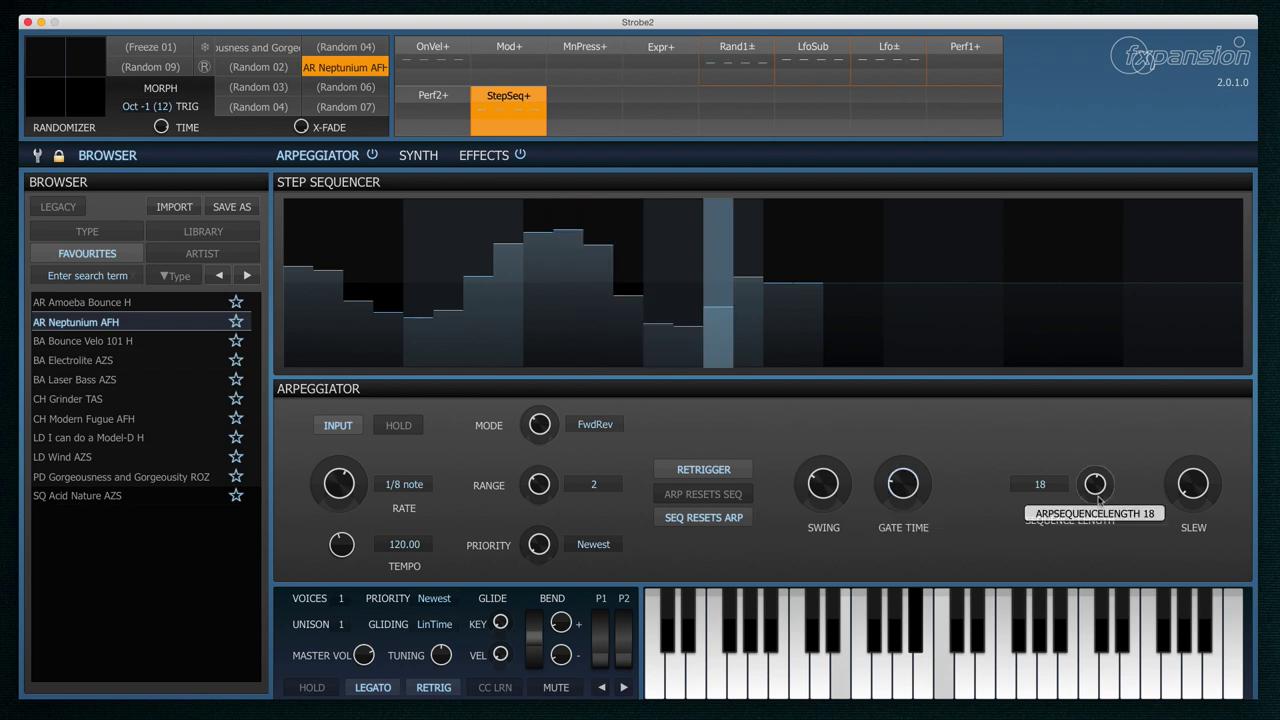
{"action": "left_click_drag", "start_coordinate": [1098, 497], "coordinate": [1096, 496]}
{"action": "left_click_drag", "start_coordinate": [1195, 492], "coordinate": [1207, 382]}
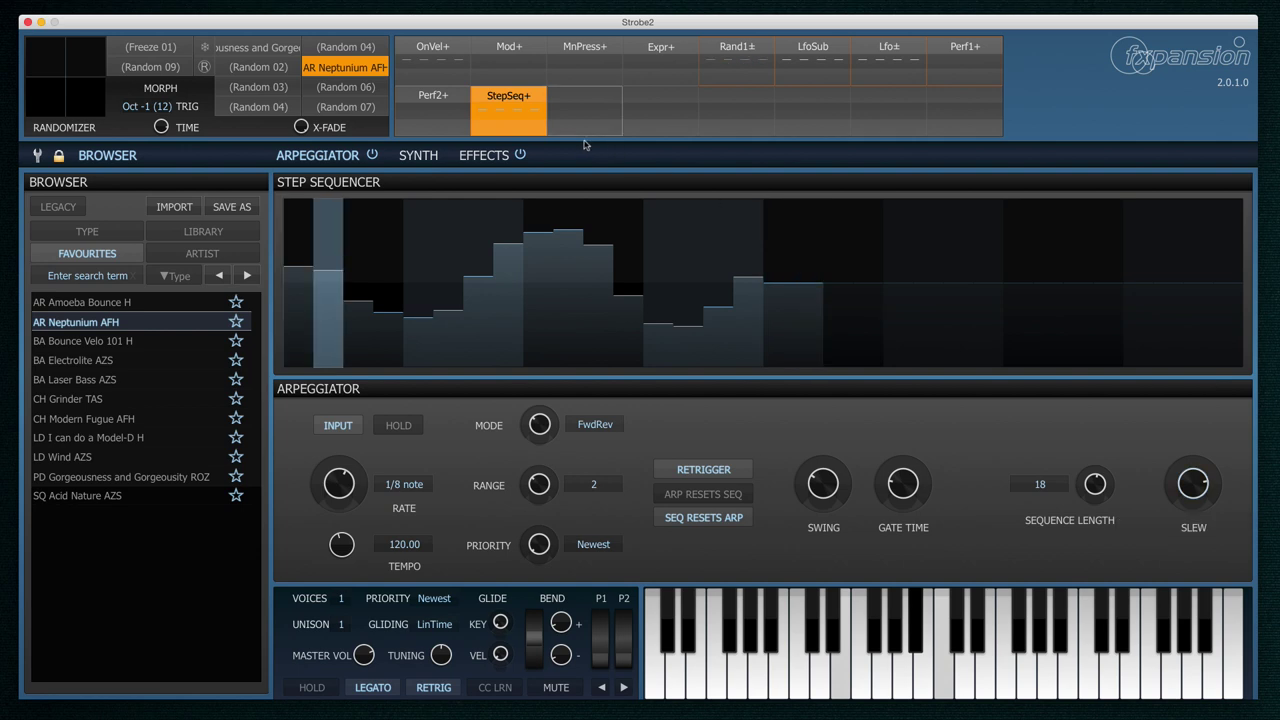
On the synth page, set StepSeq+ cutoff modulation to sweep from -21.00 st to +76.20 st.
{"action": "left_click", "coordinate": [418, 155]}
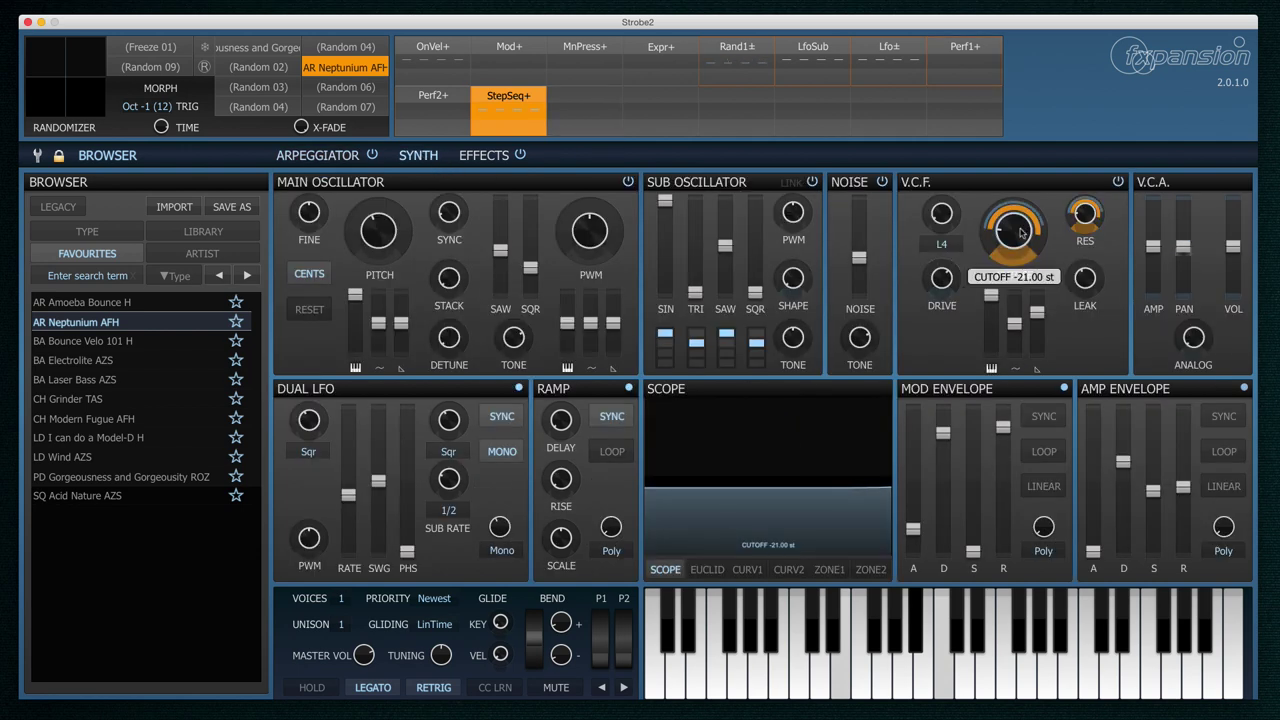
{"action": "mouse_move", "coordinate": [1020, 232]}
{"action": "left_mouse_down"}
{"action": "mouse_move", "coordinate": [1028, 220]}
{"action": "mouse_move", "coordinate": [1043, 232]}
{"action": "left_mouse_up"}
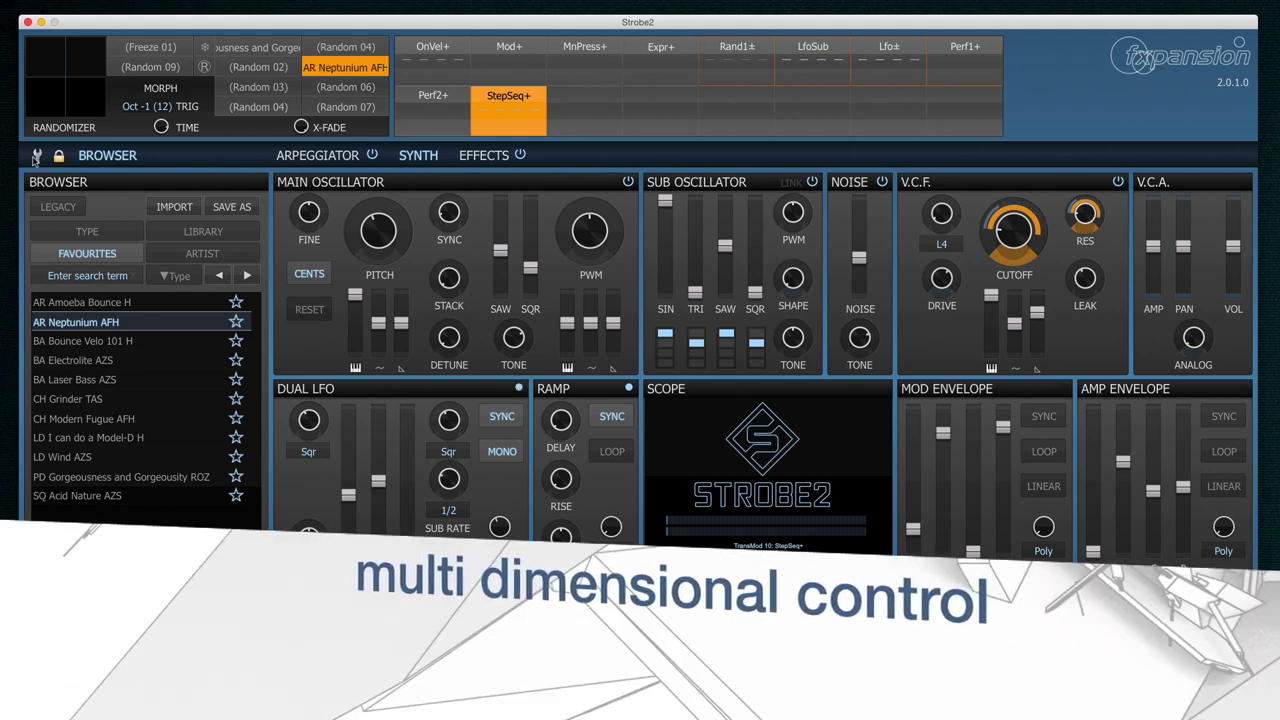
Turn on Multi Dimensional Control from the wrench settings menu.
{"action": "left_click", "coordinate": [36, 157]}
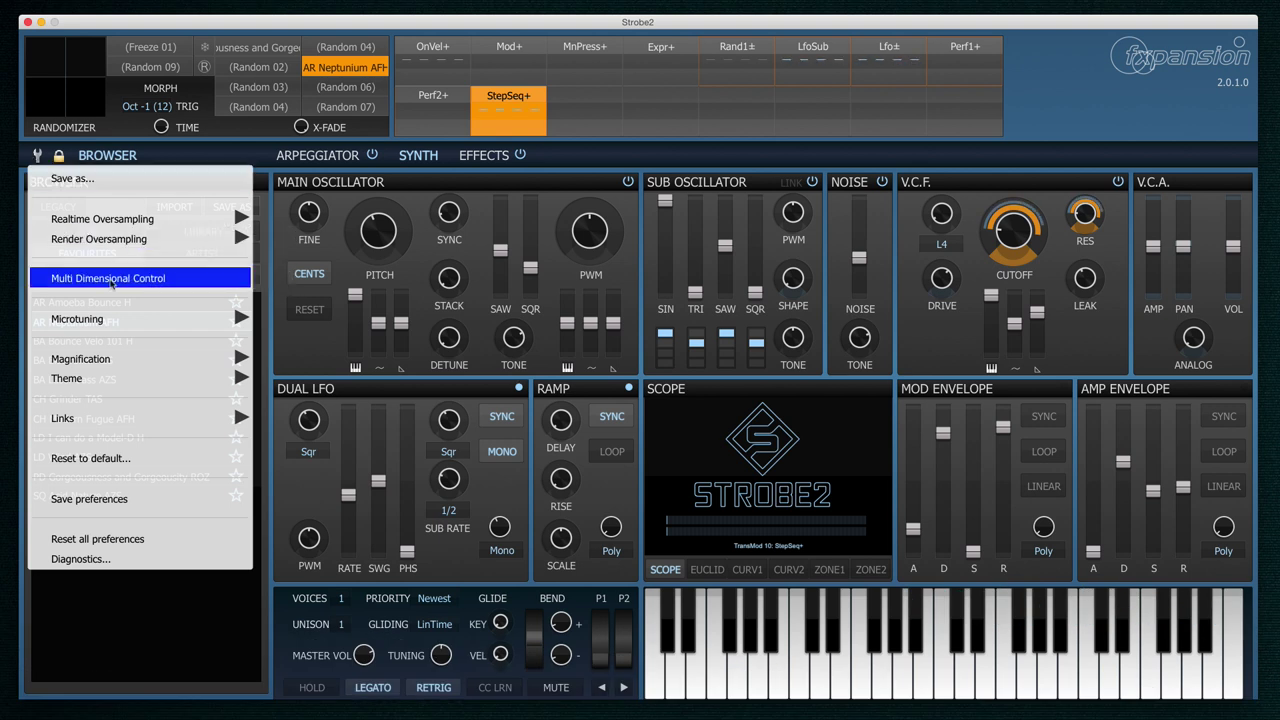
{"action": "left_click", "coordinate": [110, 280]}
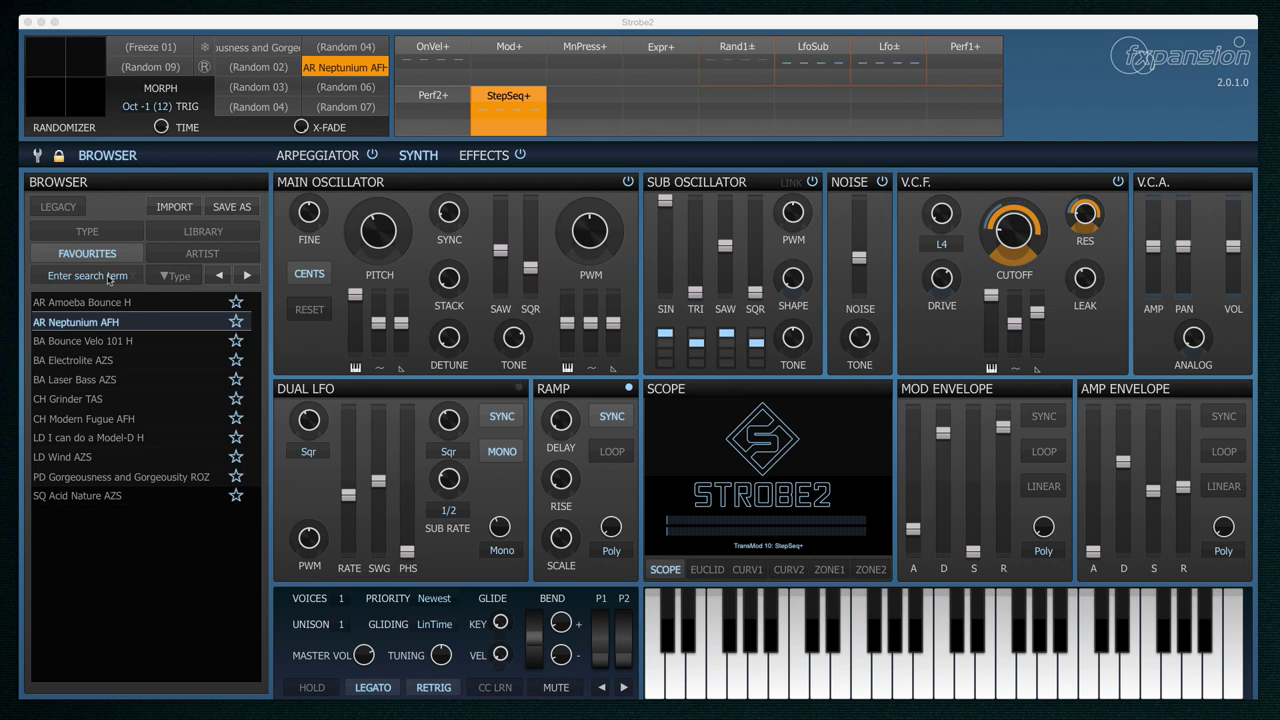
Step down to the next preset, BA Bounce Velo 101 H.
{"action": "key", "text": "Down"}
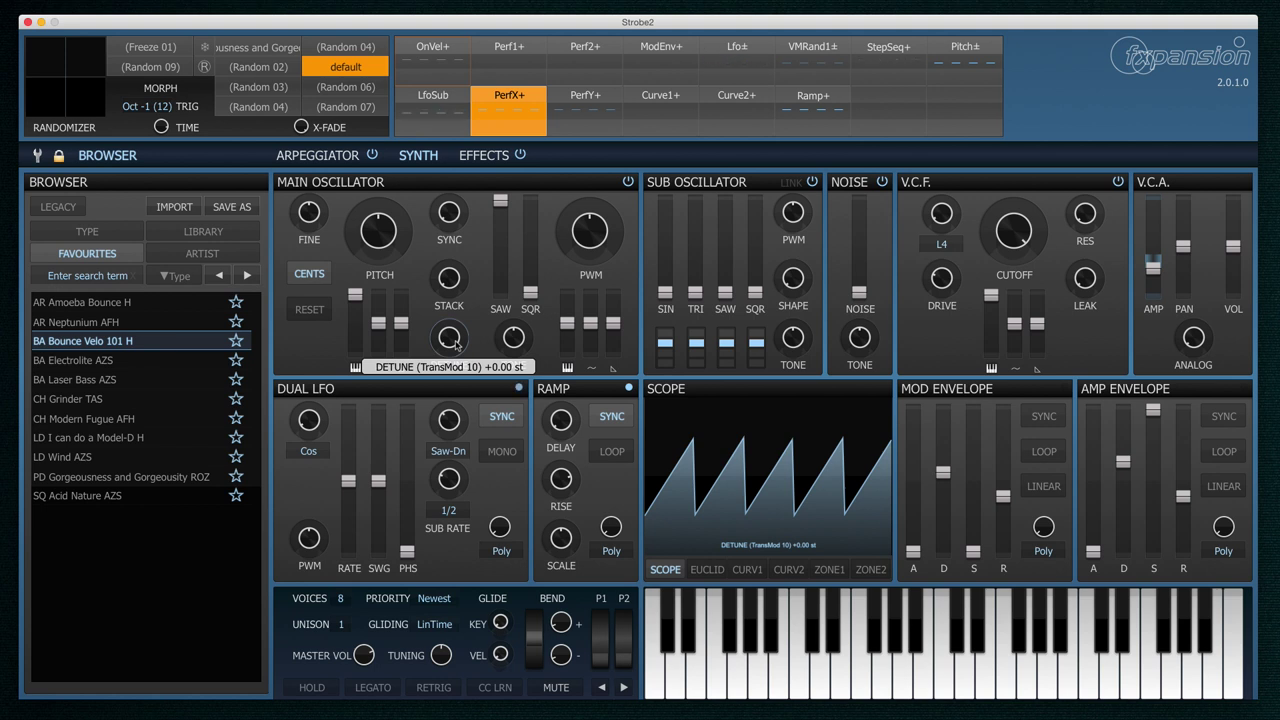
{"action": "mouse_move", "coordinate": [451, 280]}
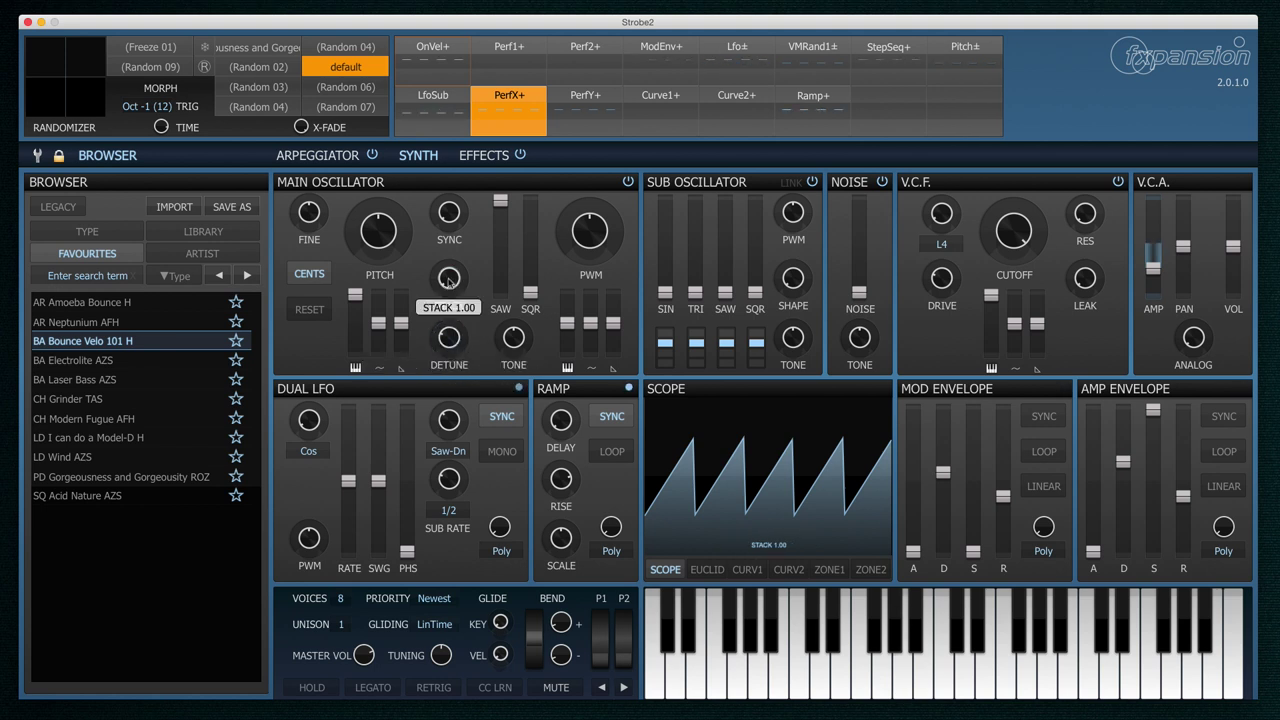
{"action": "mouse_move", "coordinate": [451, 348]}
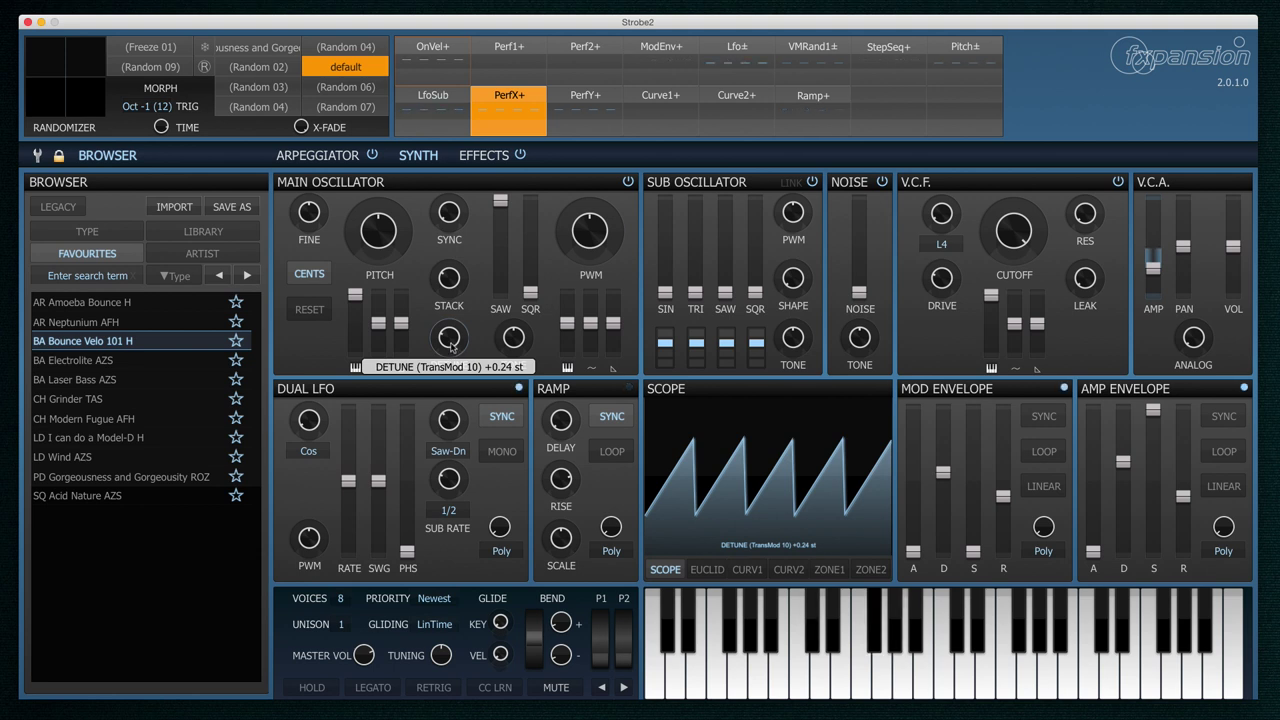
Enable the arpeggiator's note input on the arpeggiator page.
{"action": "left_click", "coordinate": [317, 155]}
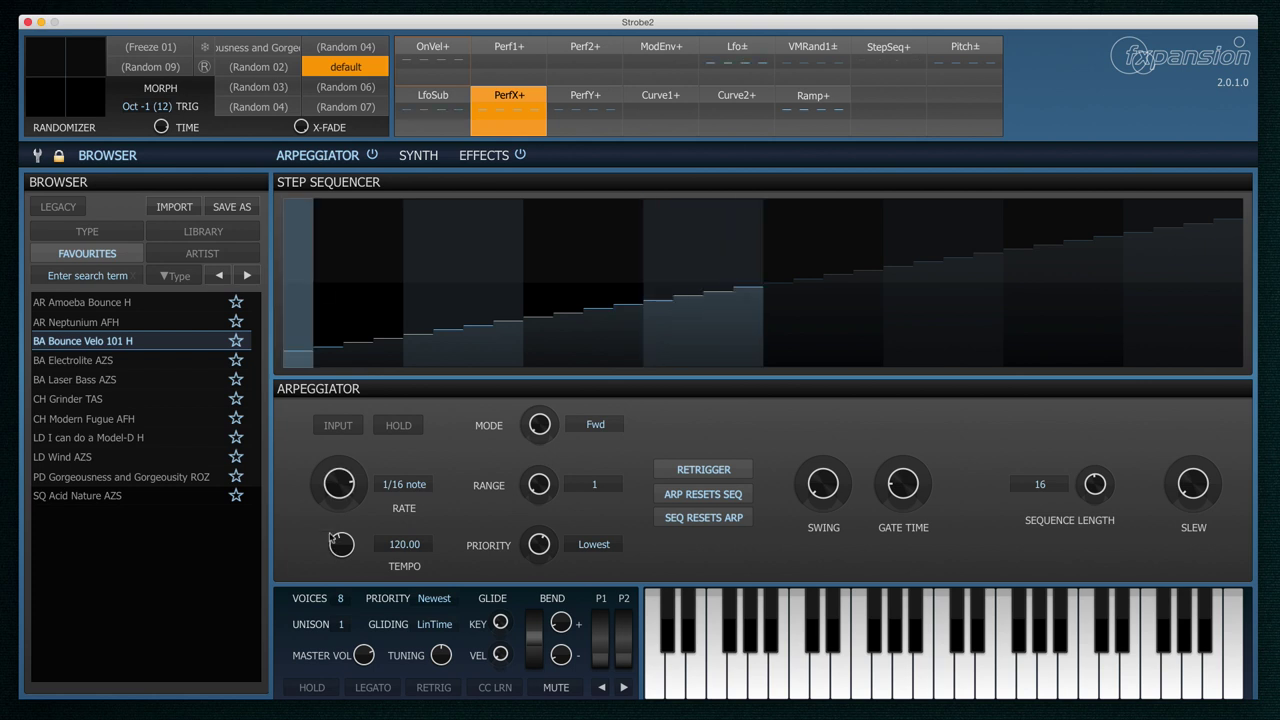
{"action": "left_click", "coordinate": [337, 425]}
{"action": "left_click", "coordinate": [418, 156]}
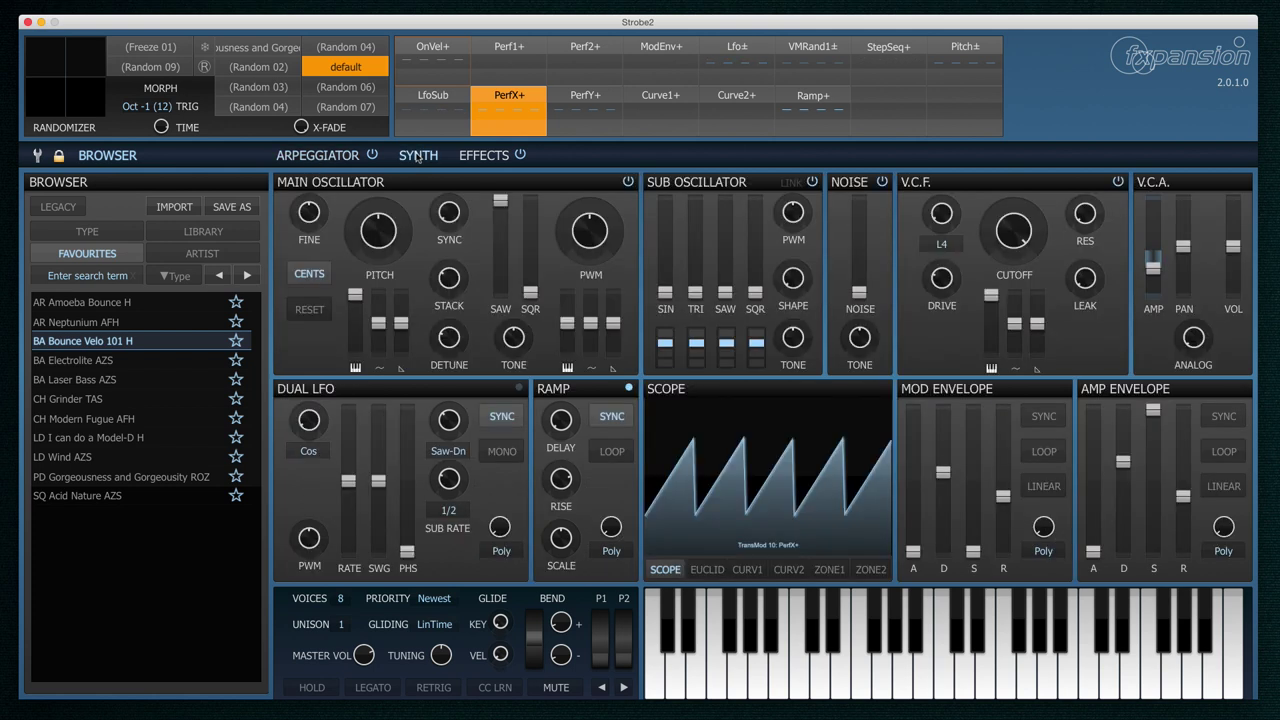
Toggle the main oscillator's phase reset on and off several times, leaving it on.
{"action": "left_click", "coordinate": [310, 311]}
{"action": "left_click", "coordinate": [314, 318]}
{"action": "left_click", "coordinate": [312, 316]}
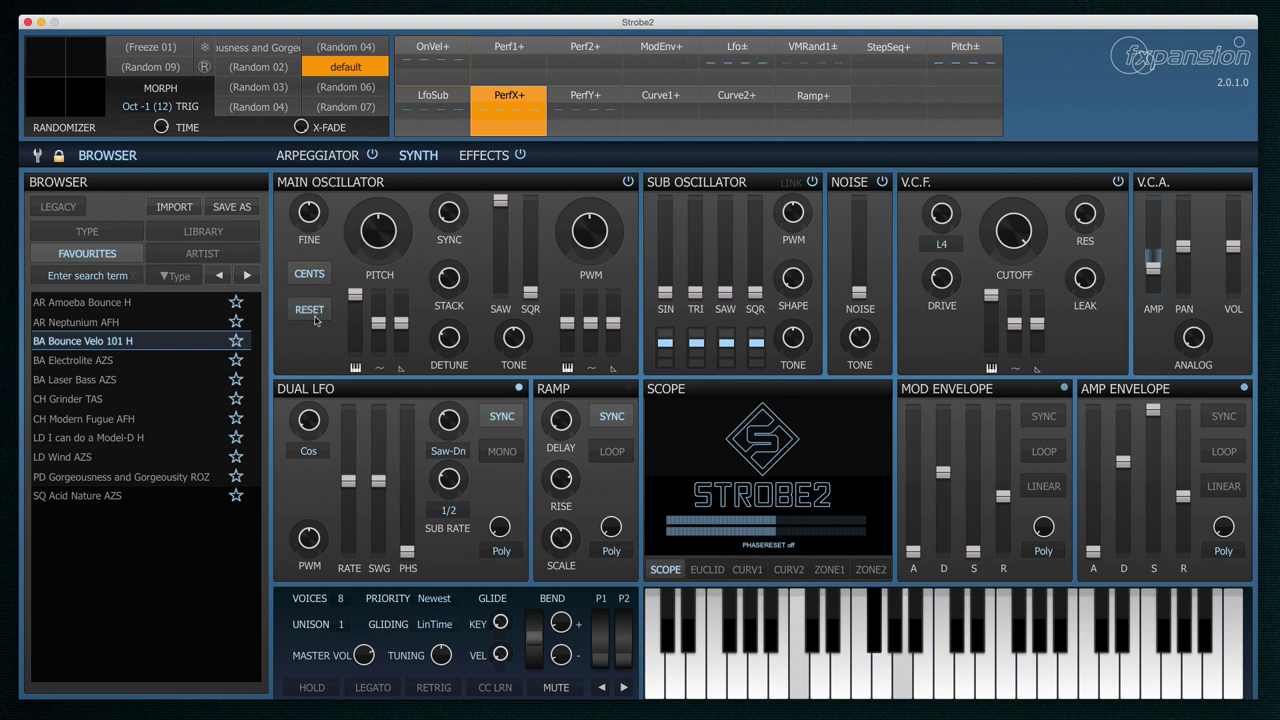
{"action": "left_click", "coordinate": [314, 318]}
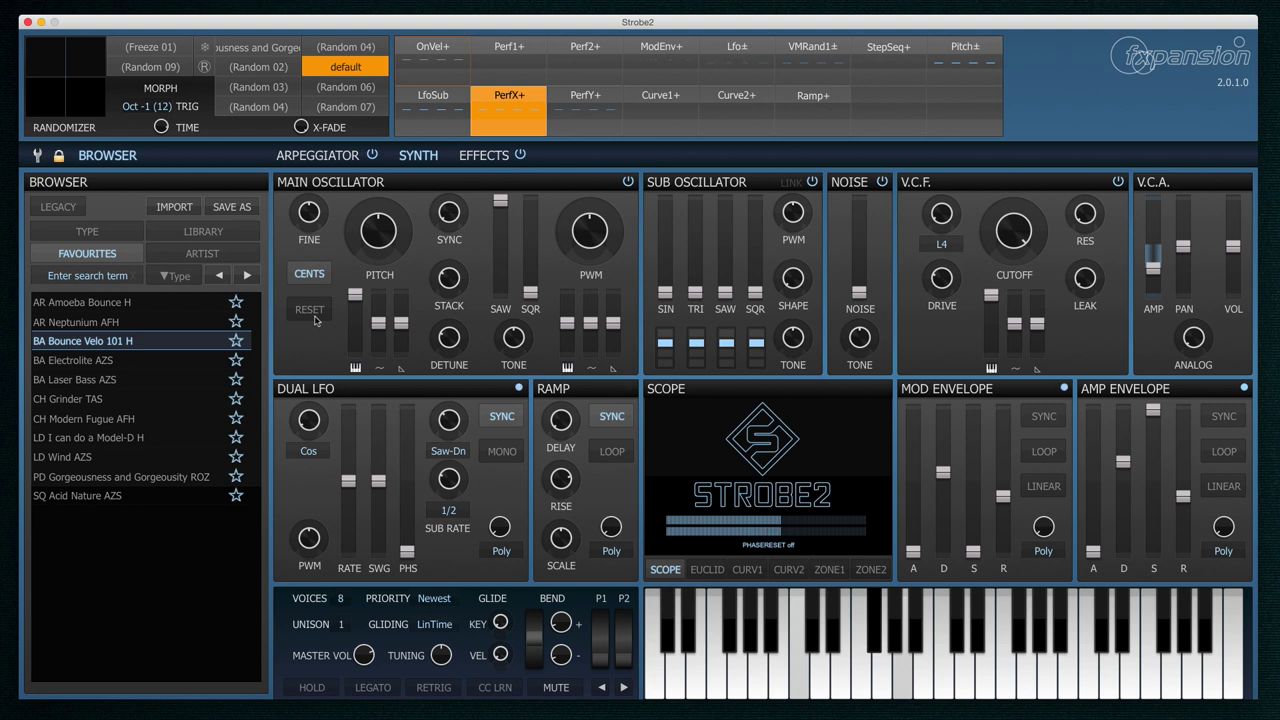
{"action": "left_click", "coordinate": [314, 318]}
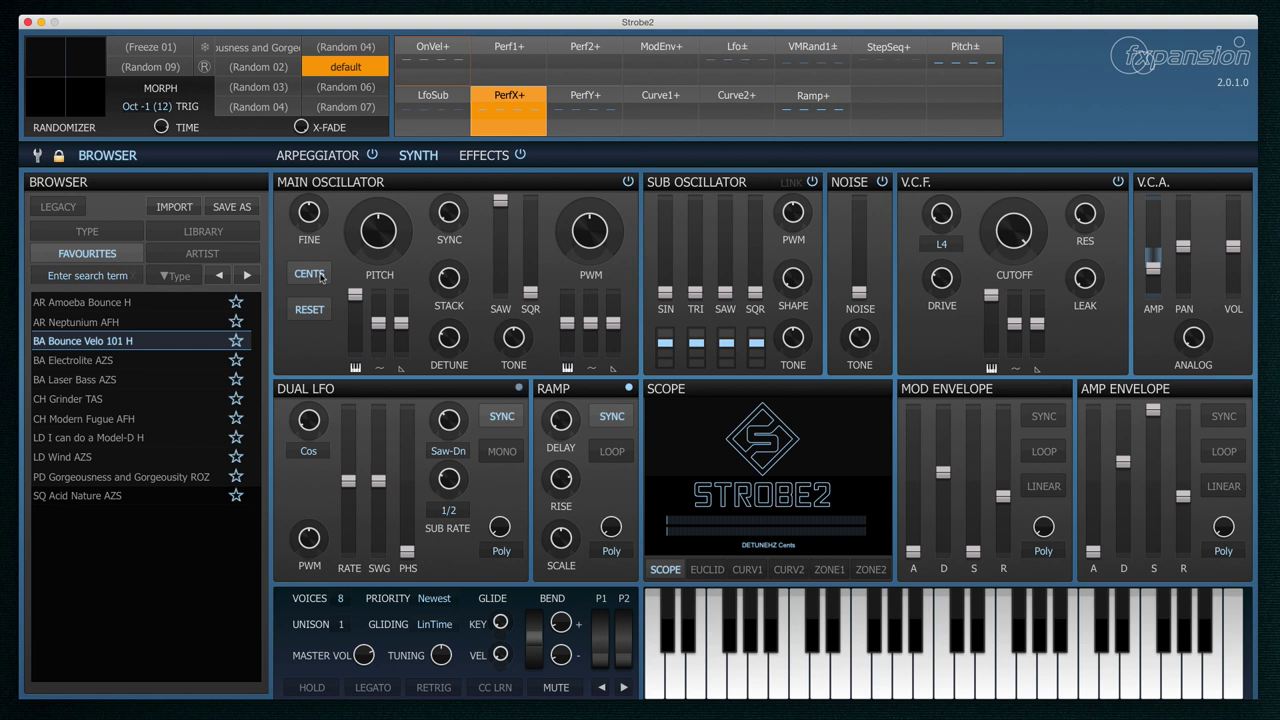
Switch off Cents mode for the main oscillator's detune on the synth page.
{"action": "left_click", "coordinate": [335, 158]}
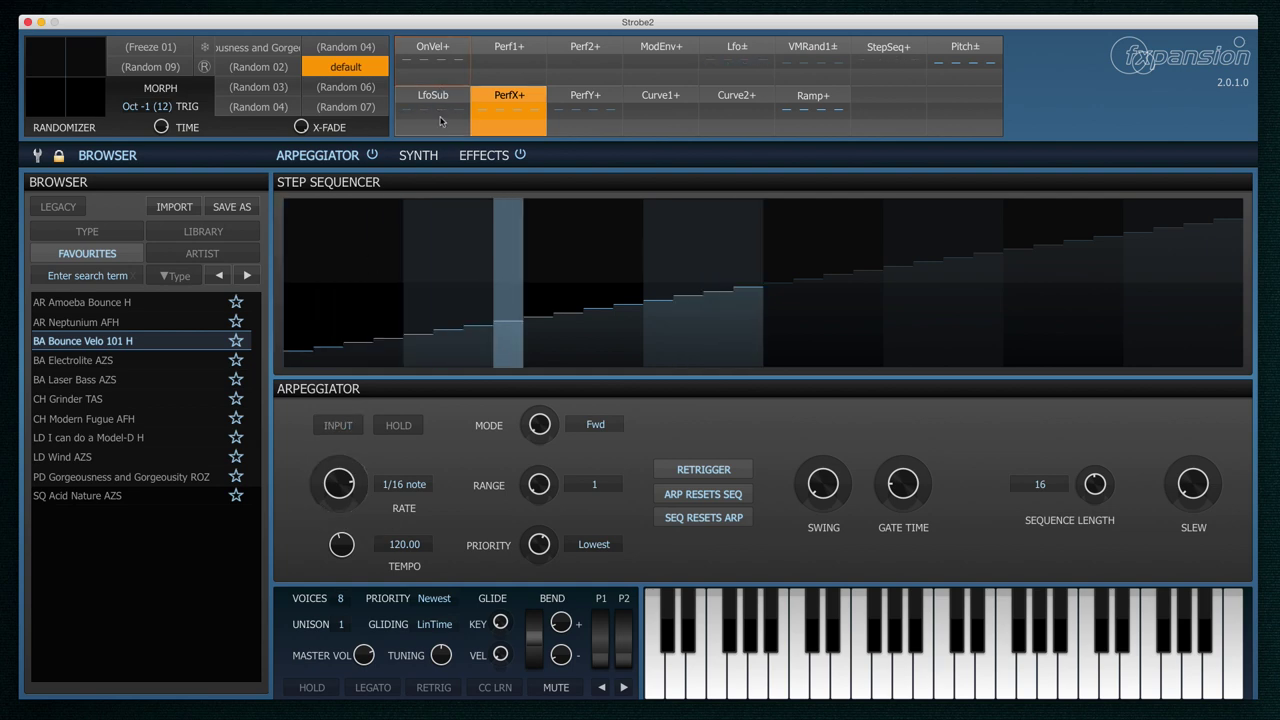
{"action": "left_click", "coordinate": [422, 157]}
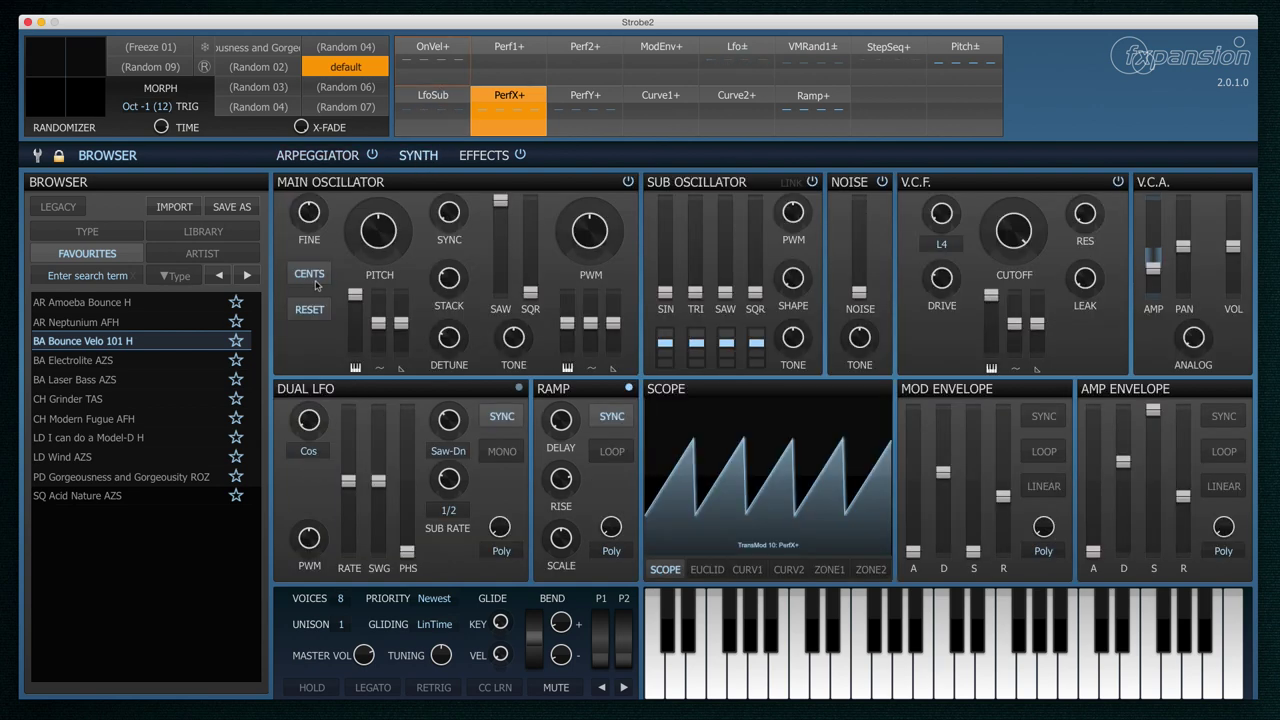
{"action": "mouse_move", "coordinate": [316, 285]}
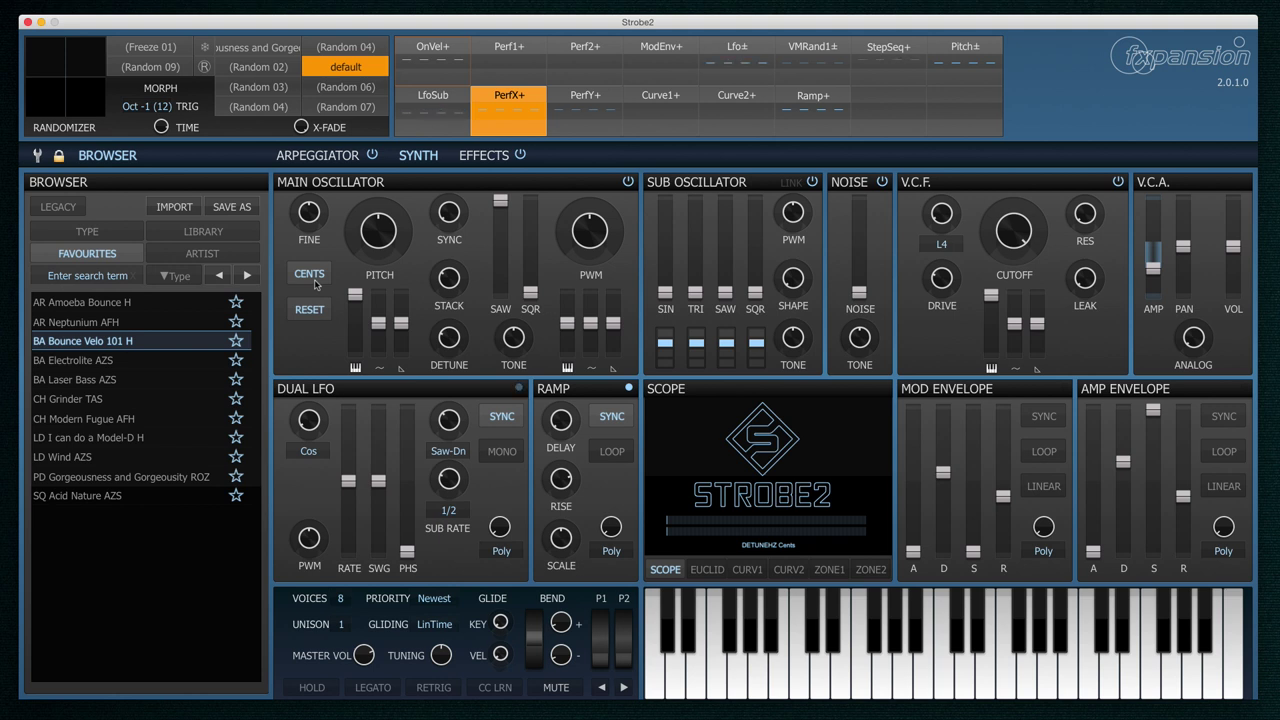
{"action": "left_click", "coordinate": [313, 278]}
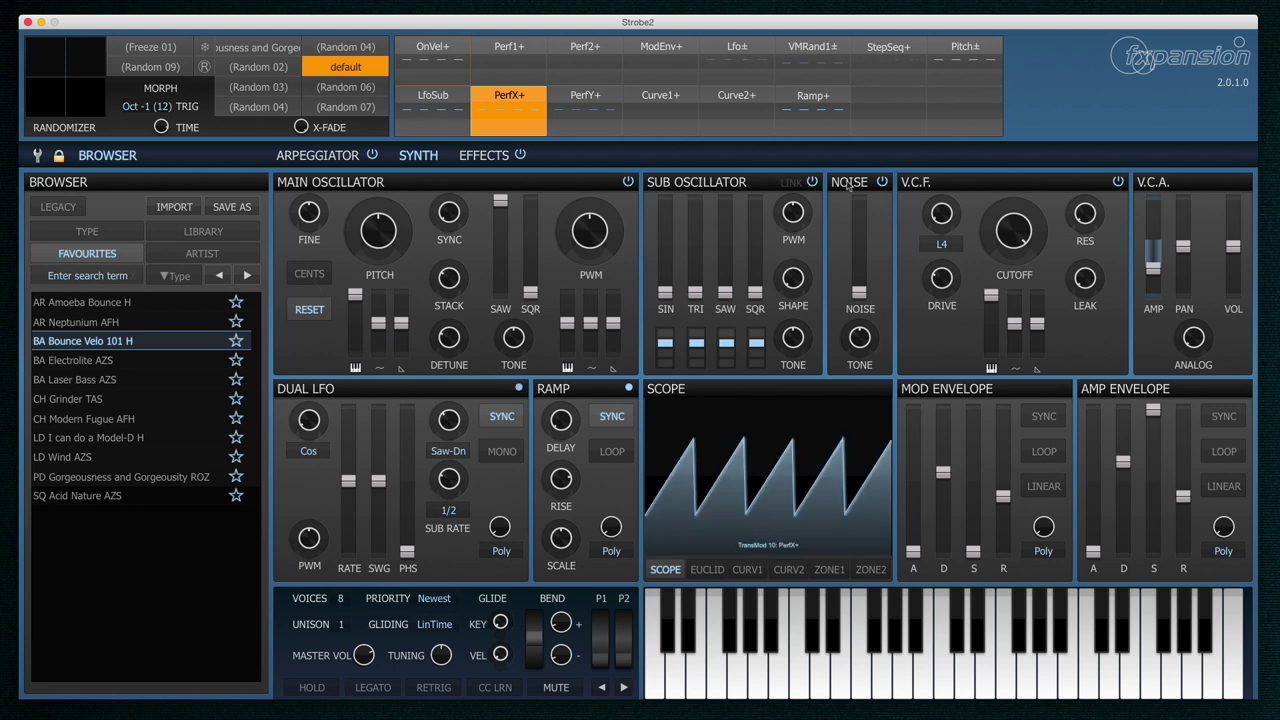
Link the sub oscillator to the main and raise the sub square level near full.
{"action": "left_click", "coordinate": [797, 188]}
{"action": "mouse_move", "coordinate": [458, 214]}
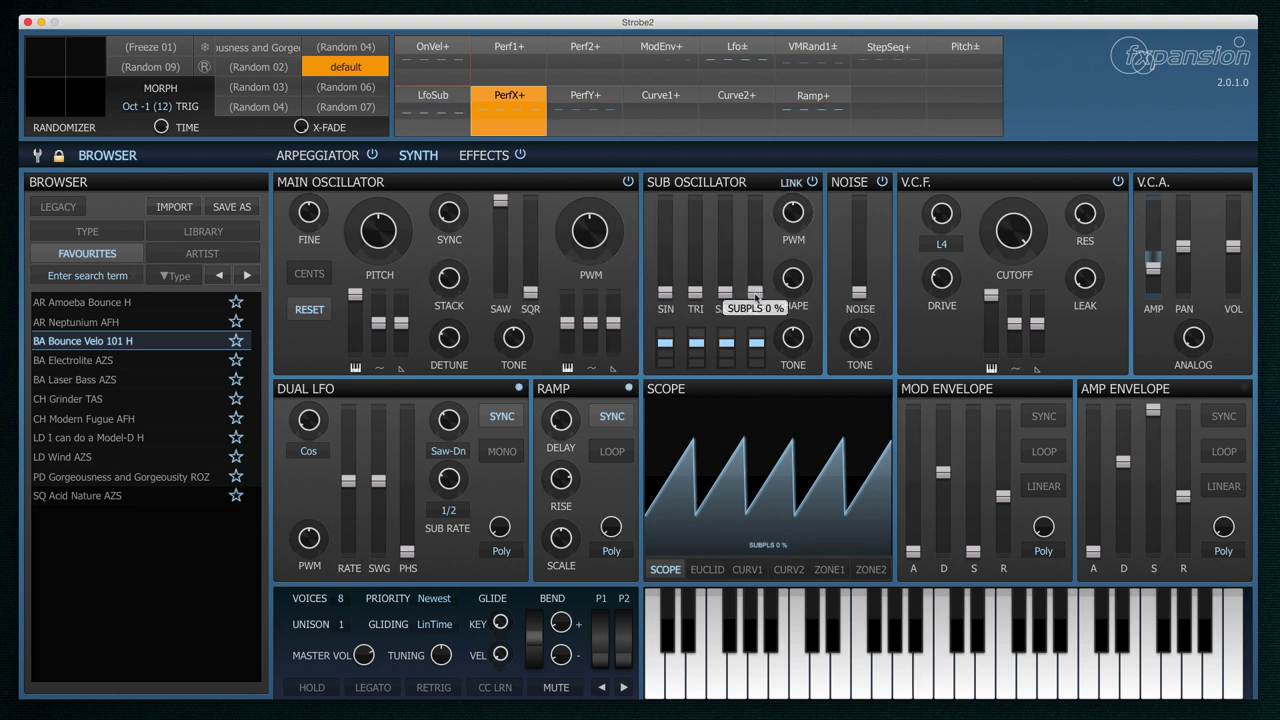
{"action": "left_click_drag", "start_coordinate": [755, 292], "coordinate": [757, 242]}
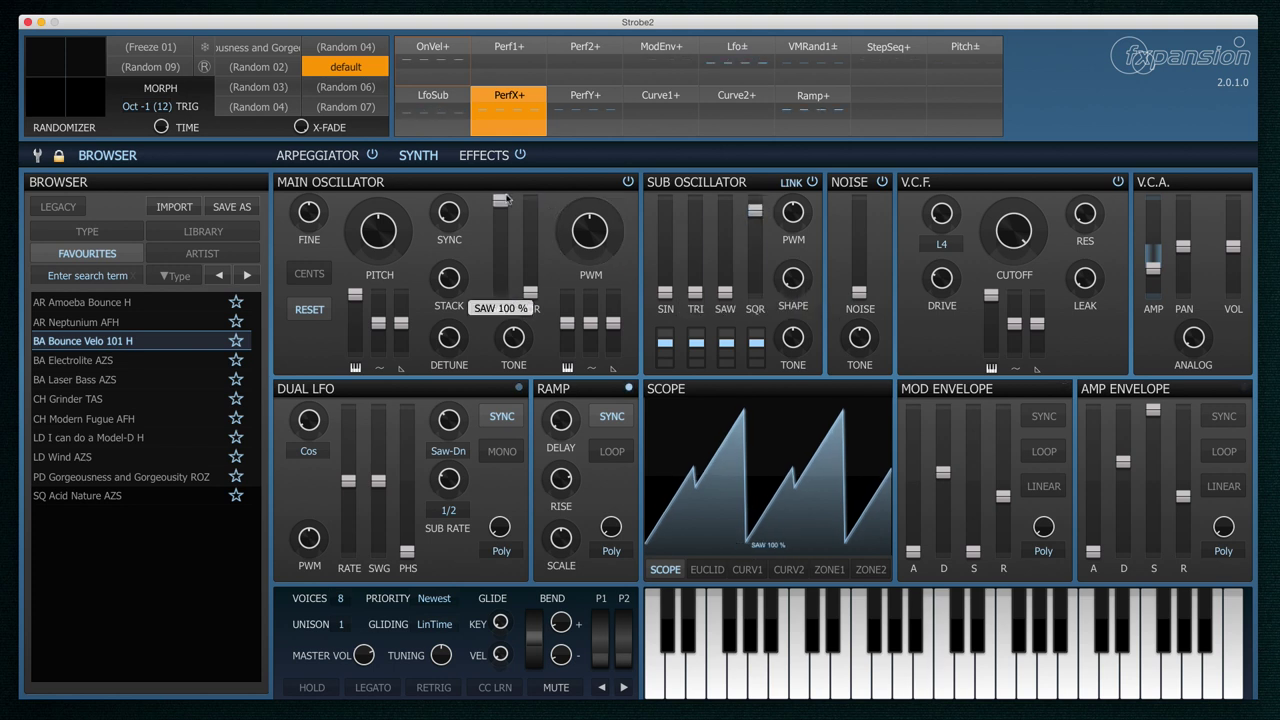
Pull the main oscillator saw level down to 0 %.
{"action": "left_click_drag", "start_coordinate": [500, 201], "coordinate": [501, 296]}
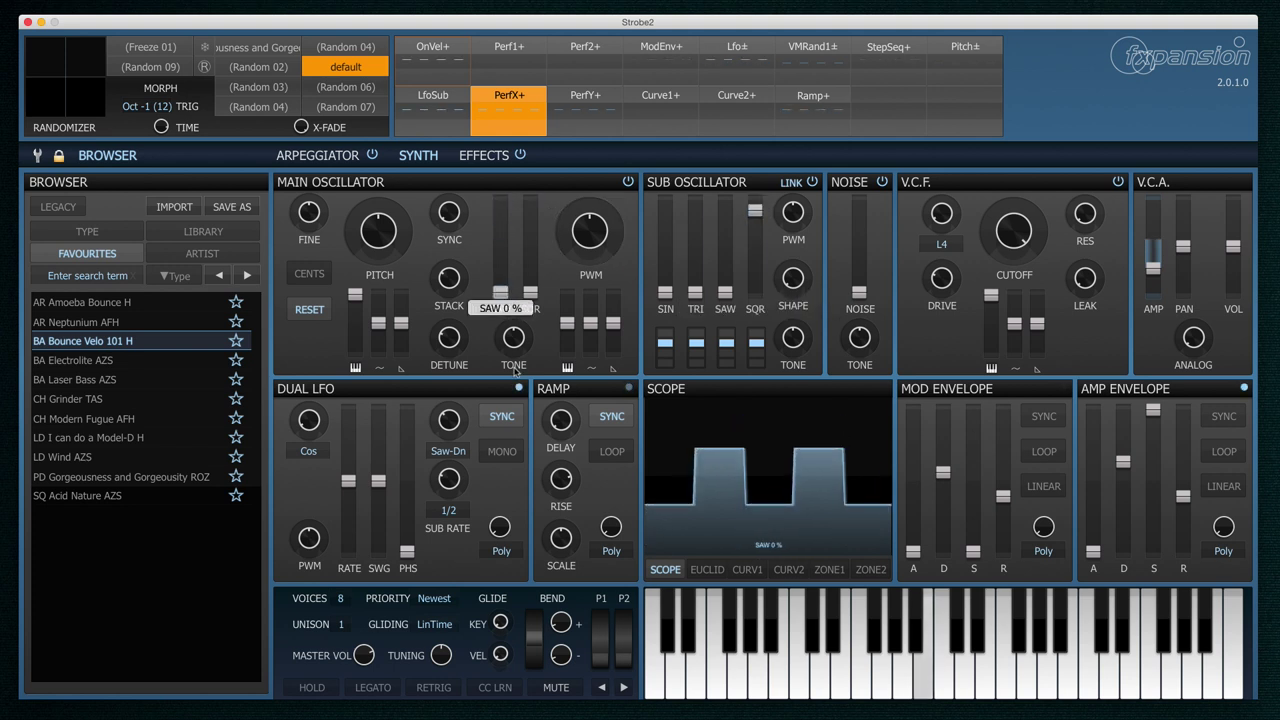
{"action": "mouse_move", "coordinate": [754, 222]}
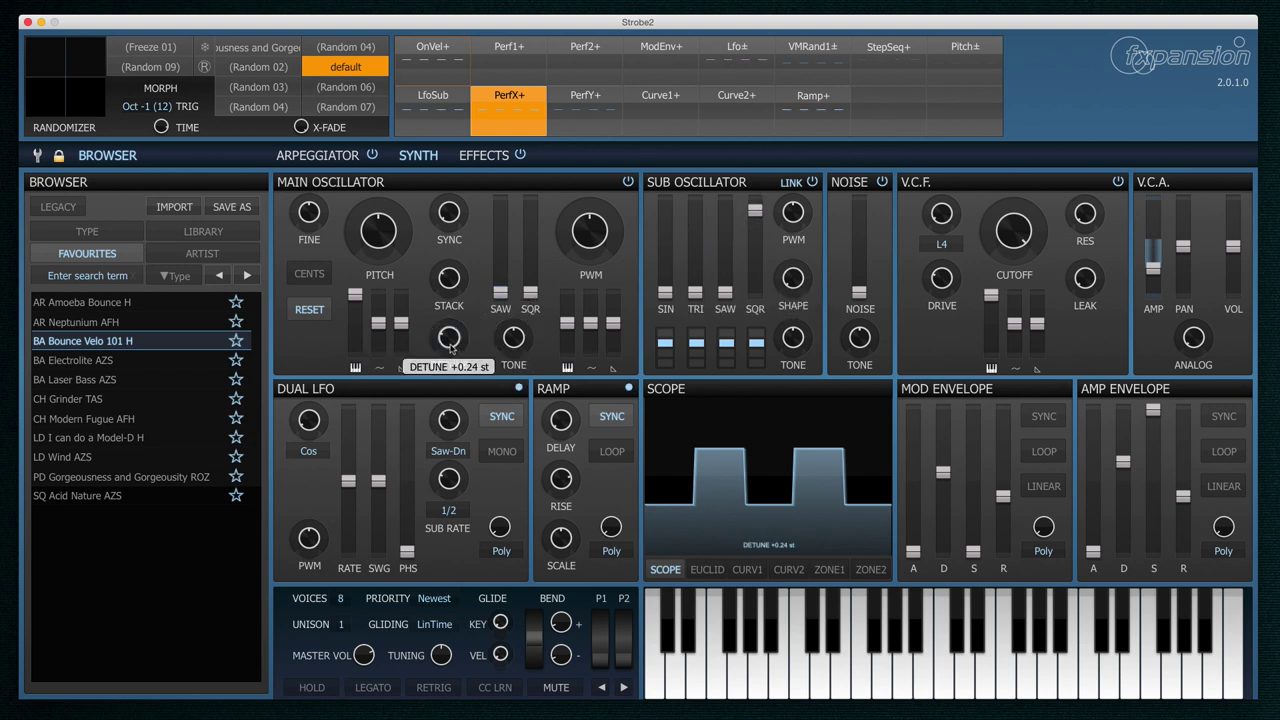
{"action": "mouse_move", "coordinate": [449, 296]}
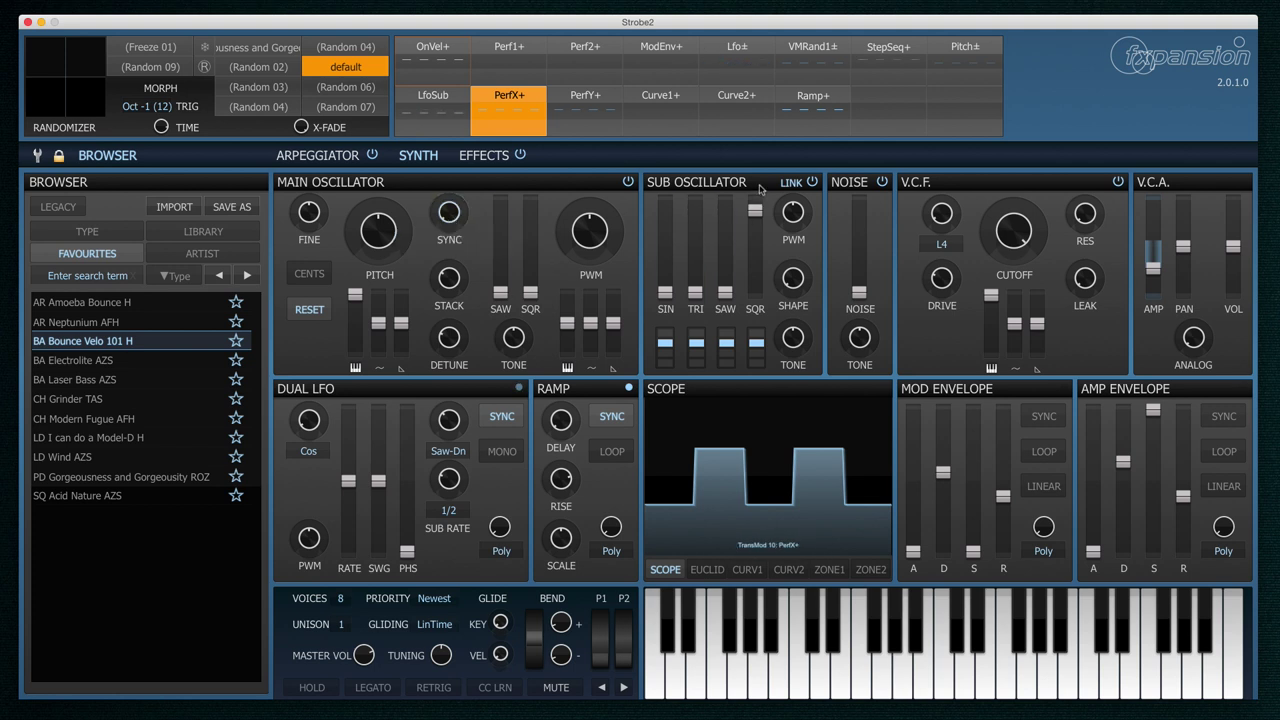
{"action": "mouse_move", "coordinate": [790, 182]}
{"action": "mouse_move", "coordinate": [754, 326]}
{"action": "mouse_move", "coordinate": [452, 348]}
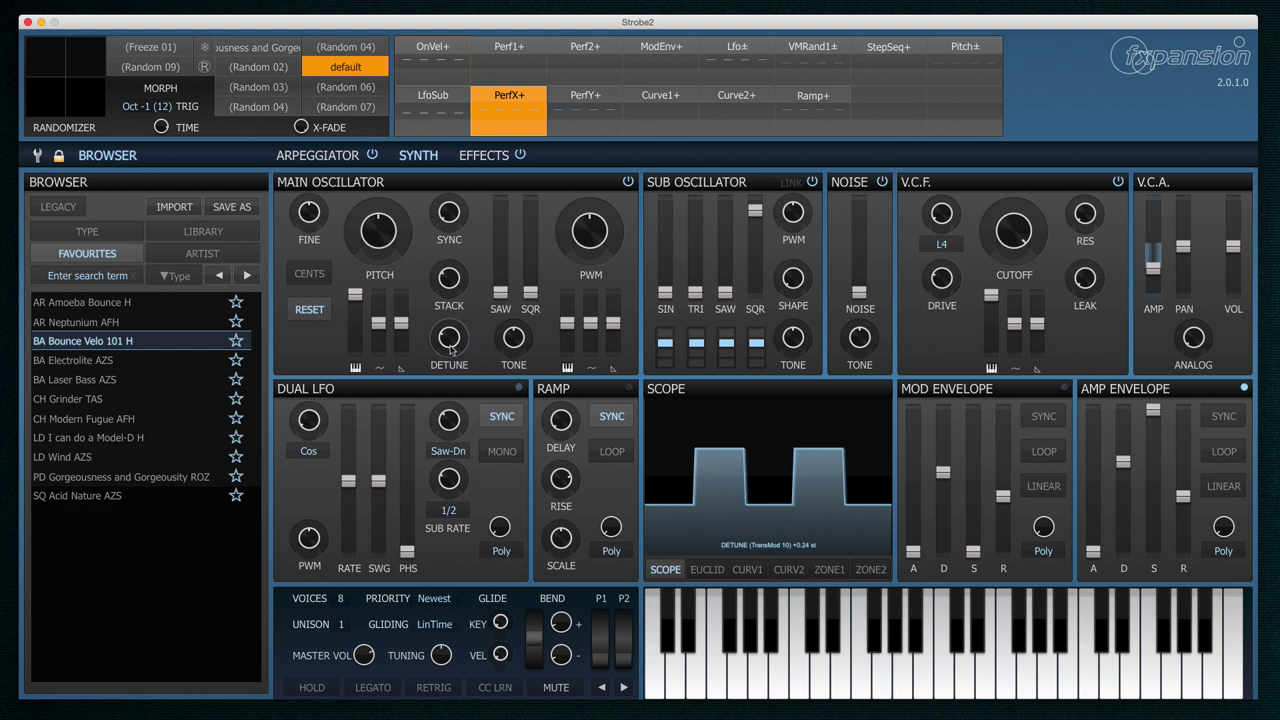
Bring the main oscillator saw back up to 88 % and nudge the sync pitch up.
{"action": "mouse_move", "coordinate": [501, 290]}
{"action": "left_click_drag", "start_coordinate": [501, 290], "coordinate": [508, 203]}
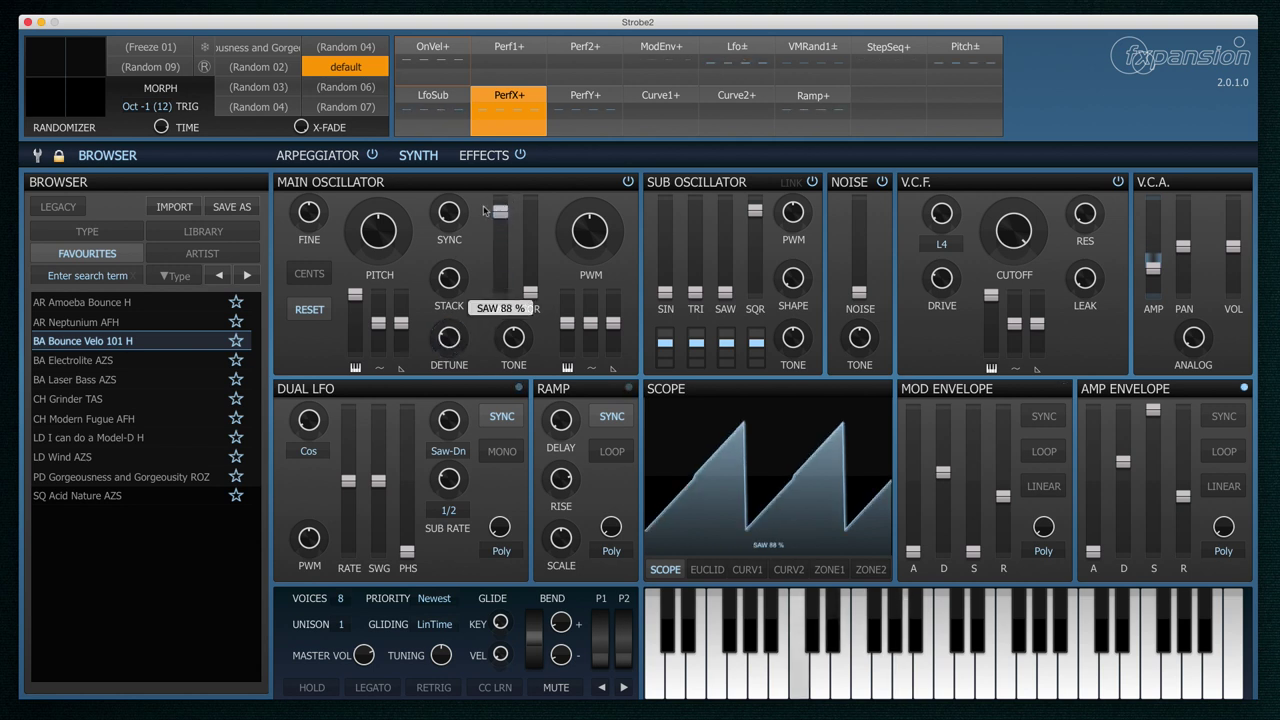
{"action": "mouse_move", "coordinate": [455, 210]}
{"action": "left_mouse_down"}
{"action": "mouse_move", "coordinate": [463, 93]}
{"action": "mouse_move", "coordinate": [450, 211]}
{"action": "left_mouse_up"}
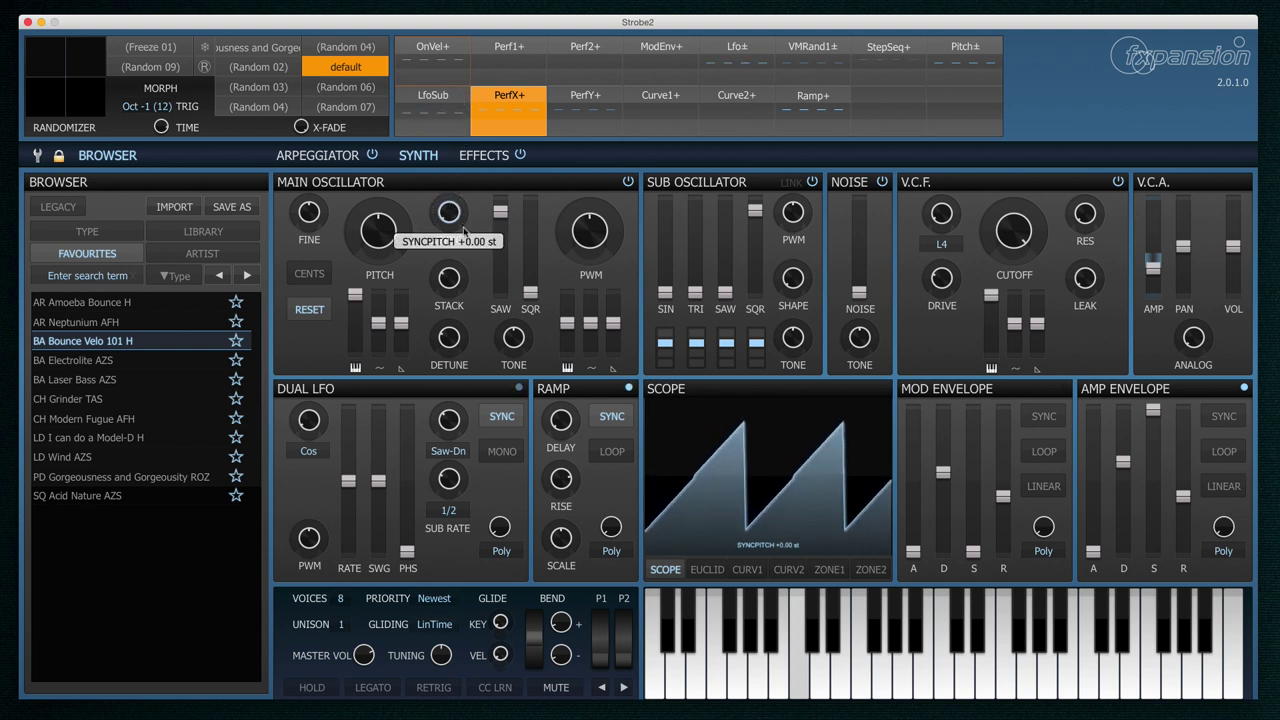
Link the sub oscillator and sweep sync pitch up to +35.52 st, then back down.
{"action": "left_click", "coordinate": [792, 182]}
{"action": "mouse_move", "coordinate": [450, 212]}
{"action": "left_click_drag", "start_coordinate": [450, 212], "coordinate": [462, 90]}
{"action": "left_click_drag", "start_coordinate": [455, 138], "coordinate": [458, 190]}
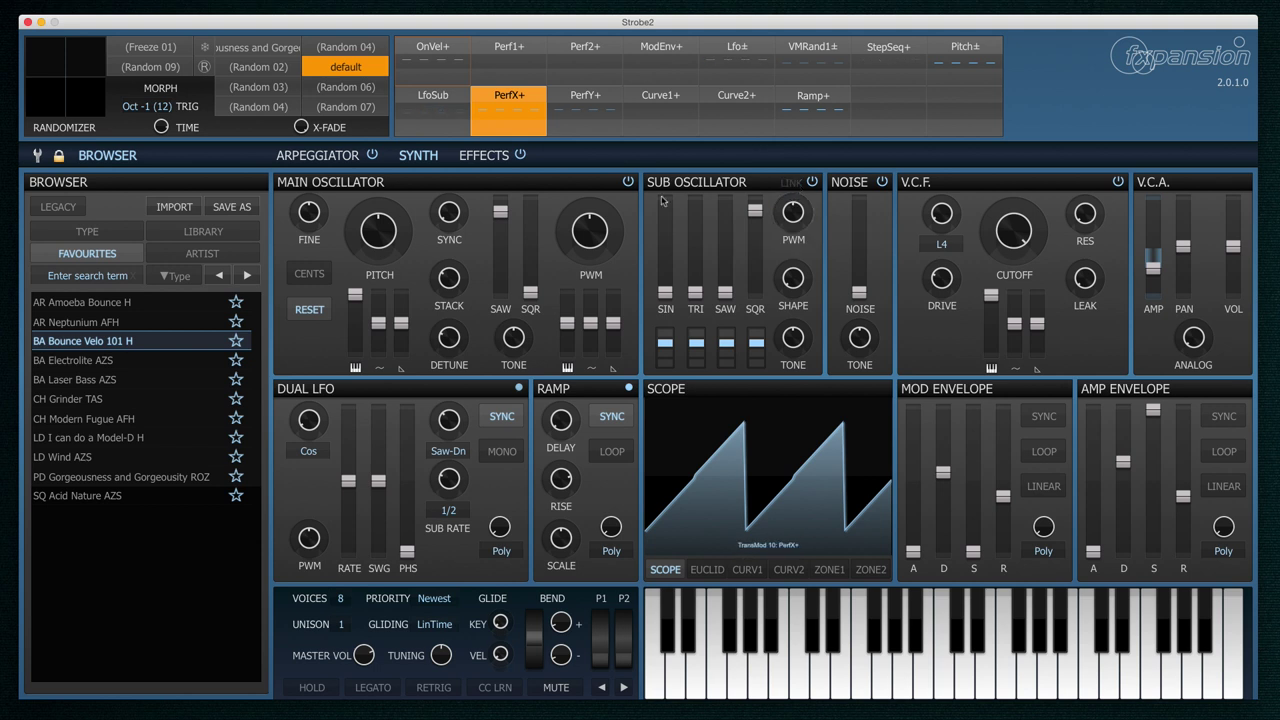
{"action": "mouse_move", "coordinate": [449, 212]}
{"action": "left_mouse_down"}
{"action": "mouse_move", "coordinate": [462, 122]}
{"action": "mouse_move", "coordinate": [452, 232]}
{"action": "left_mouse_up"}
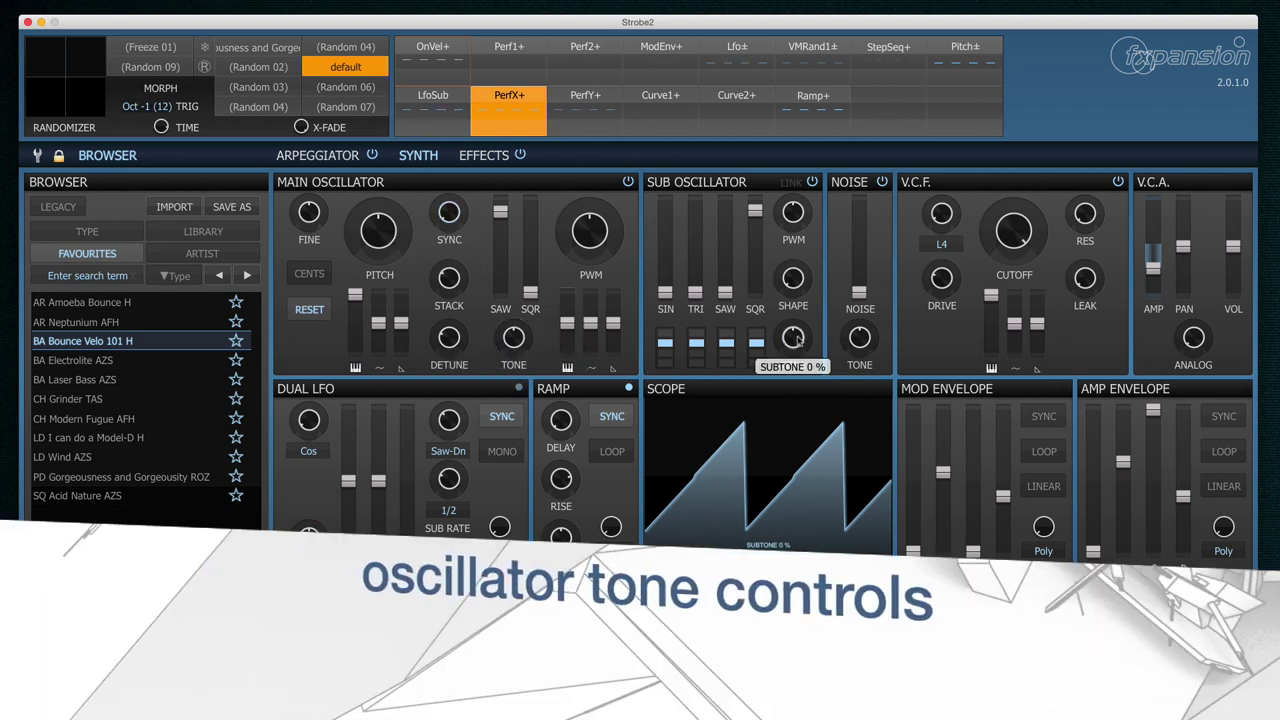
Drop the sub square to 0 % and open the main oscillator tone to 100 %.
{"action": "mouse_move", "coordinate": [517, 339]}
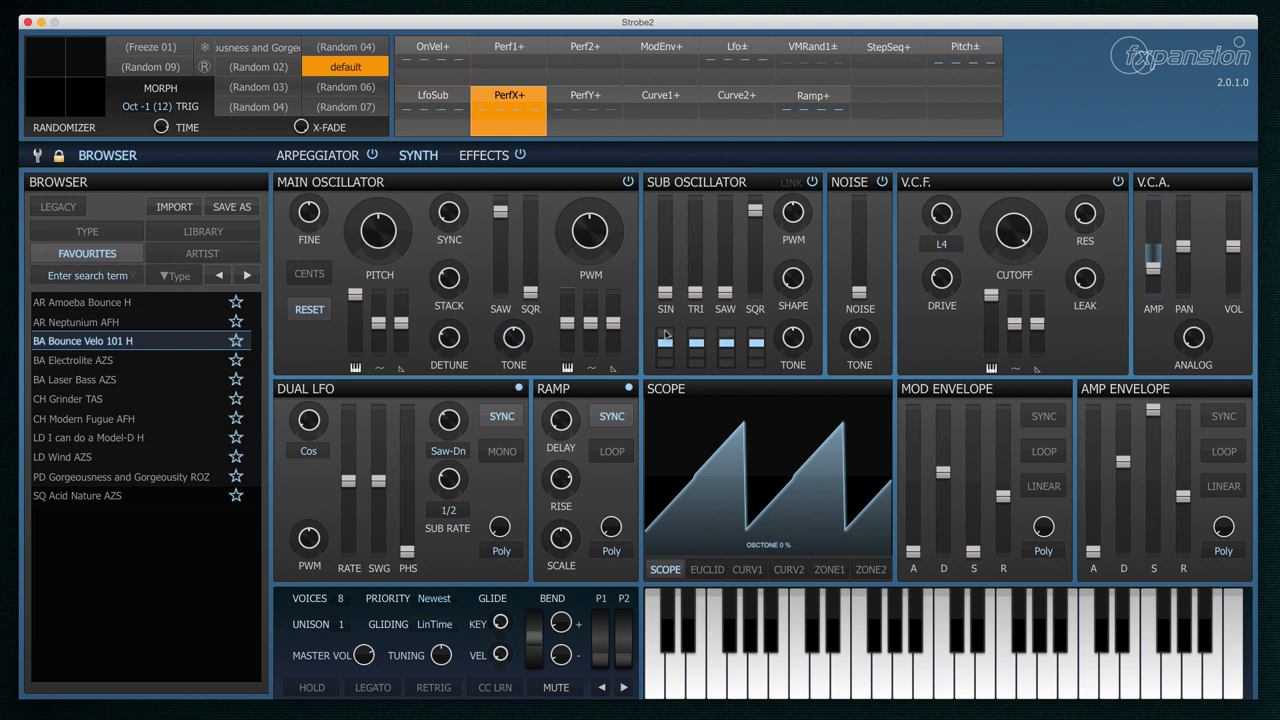
{"action": "left_click", "coordinate": [752, 300]}
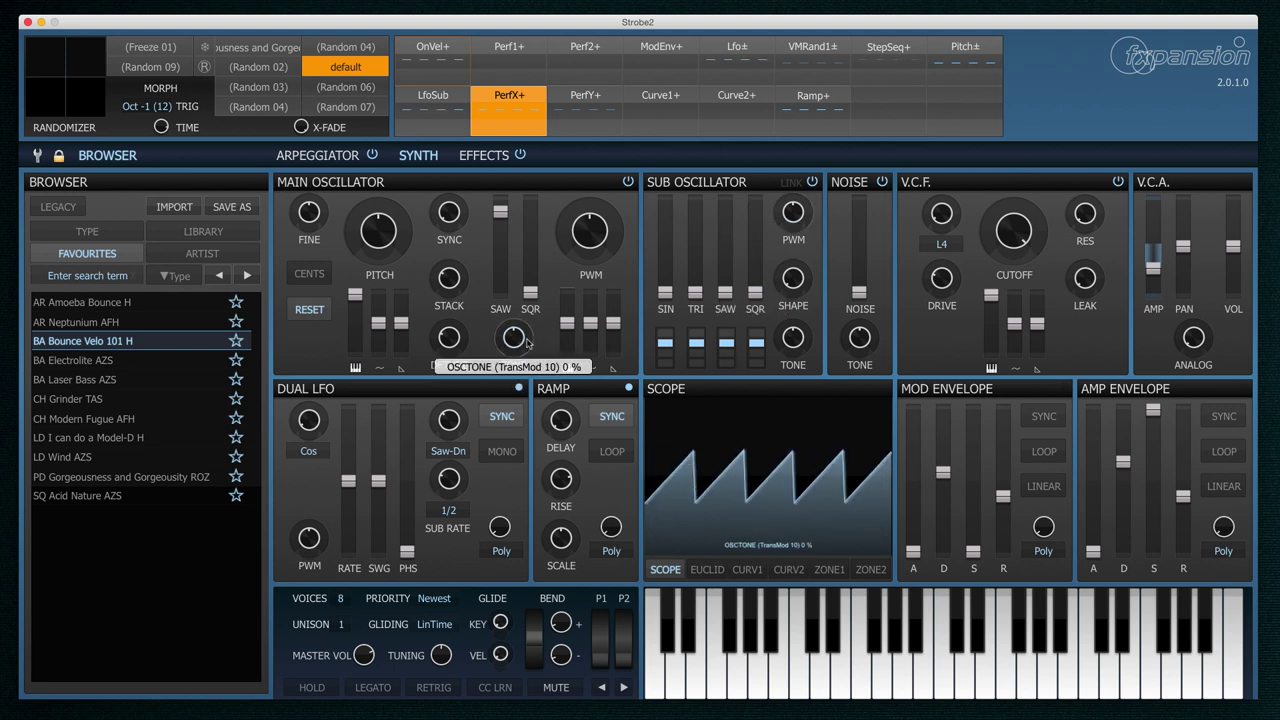
{"action": "mouse_move", "coordinate": [513, 336]}
{"action": "left_mouse_down"}
{"action": "mouse_move", "coordinate": [531, 250]}
{"action": "mouse_move", "coordinate": [517, 342]}
{"action": "left_mouse_up"}
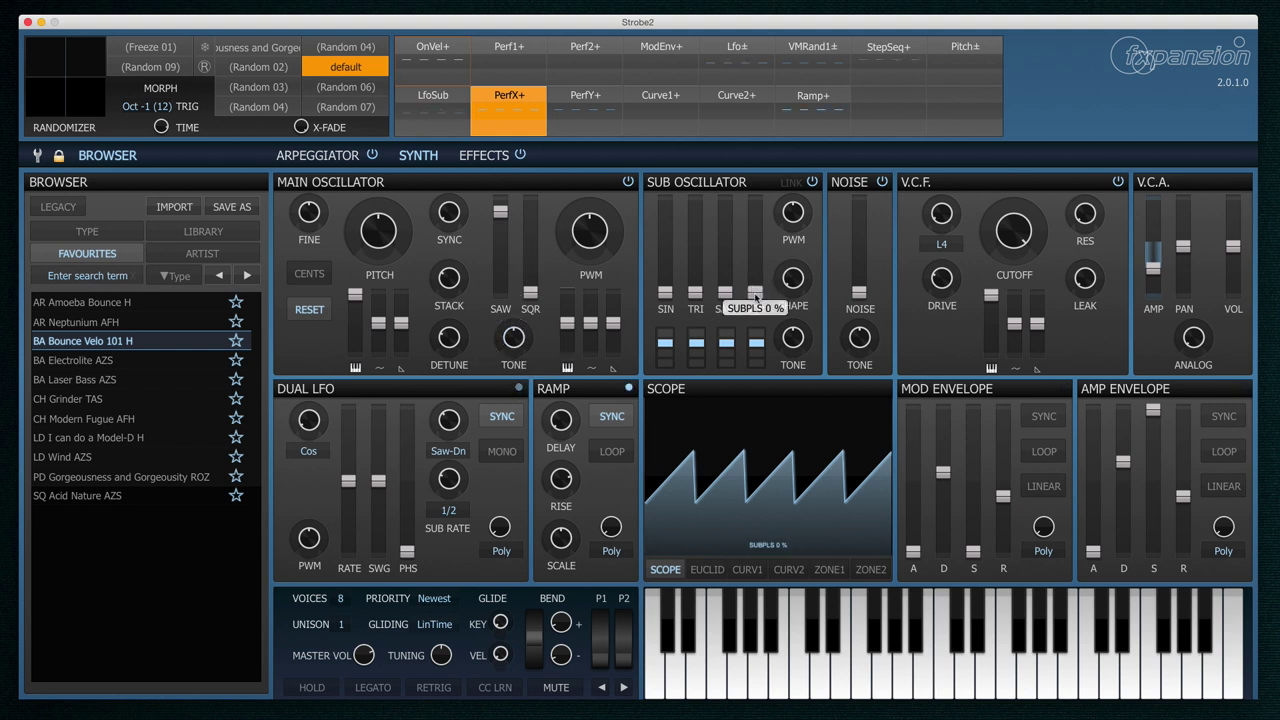
Raise sub square to full, mute the main saw, and sweep sub tone to 100 % then near 0 %.
{"action": "left_click_drag", "start_coordinate": [755, 292], "coordinate": [755, 207]}
{"action": "left_click_drag", "start_coordinate": [500, 211], "coordinate": [501, 300]}
{"action": "left_click_drag", "start_coordinate": [793, 337], "coordinate": [802, 412]}
{"action": "left_click_drag", "start_coordinate": [814, 348], "coordinate": [801, 342]}
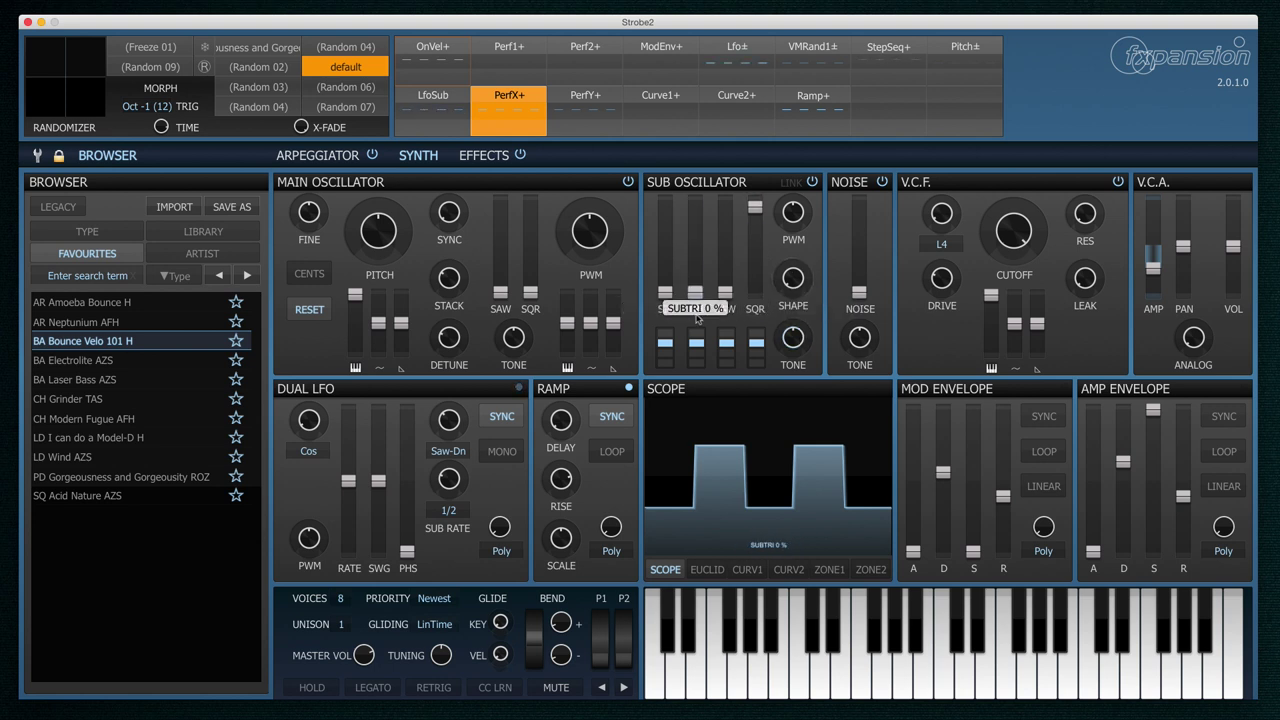
Try the sub sine and triangle octave switches, then put sine, triangle, saw and square at 0 Oct.
{"action": "left_click", "coordinate": [663, 346]}
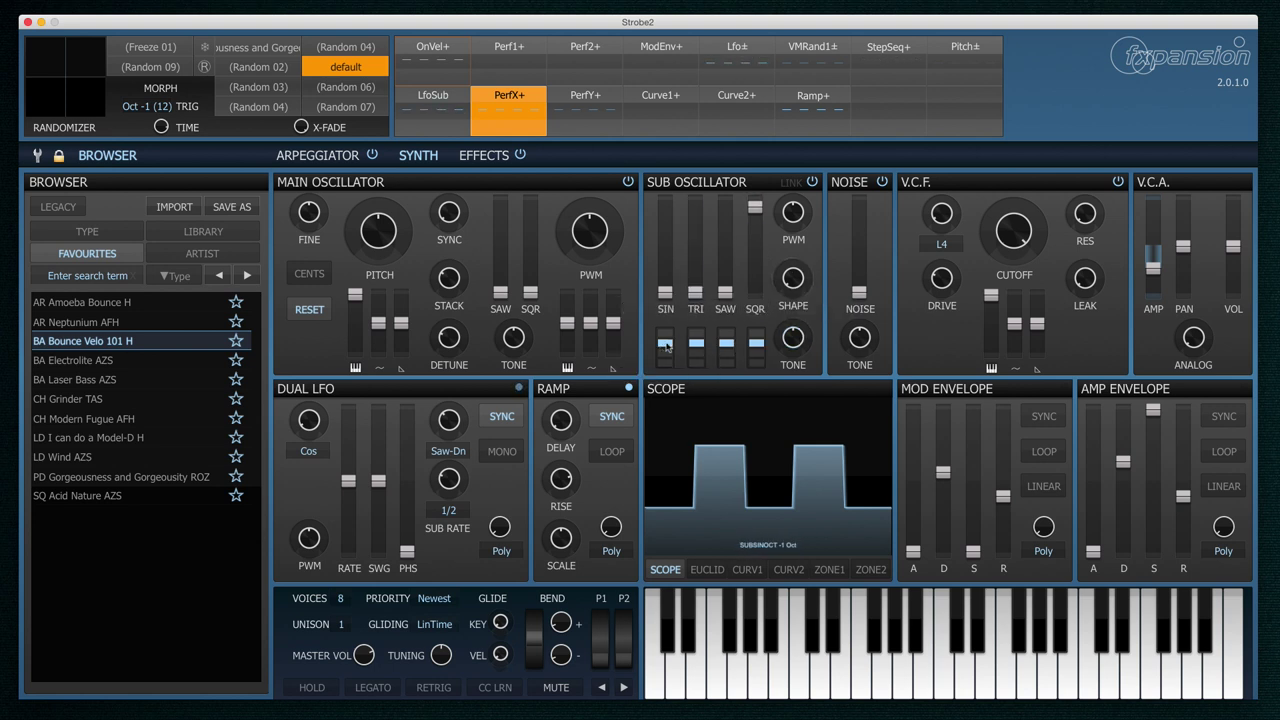
{"action": "left_click", "coordinate": [668, 342]}
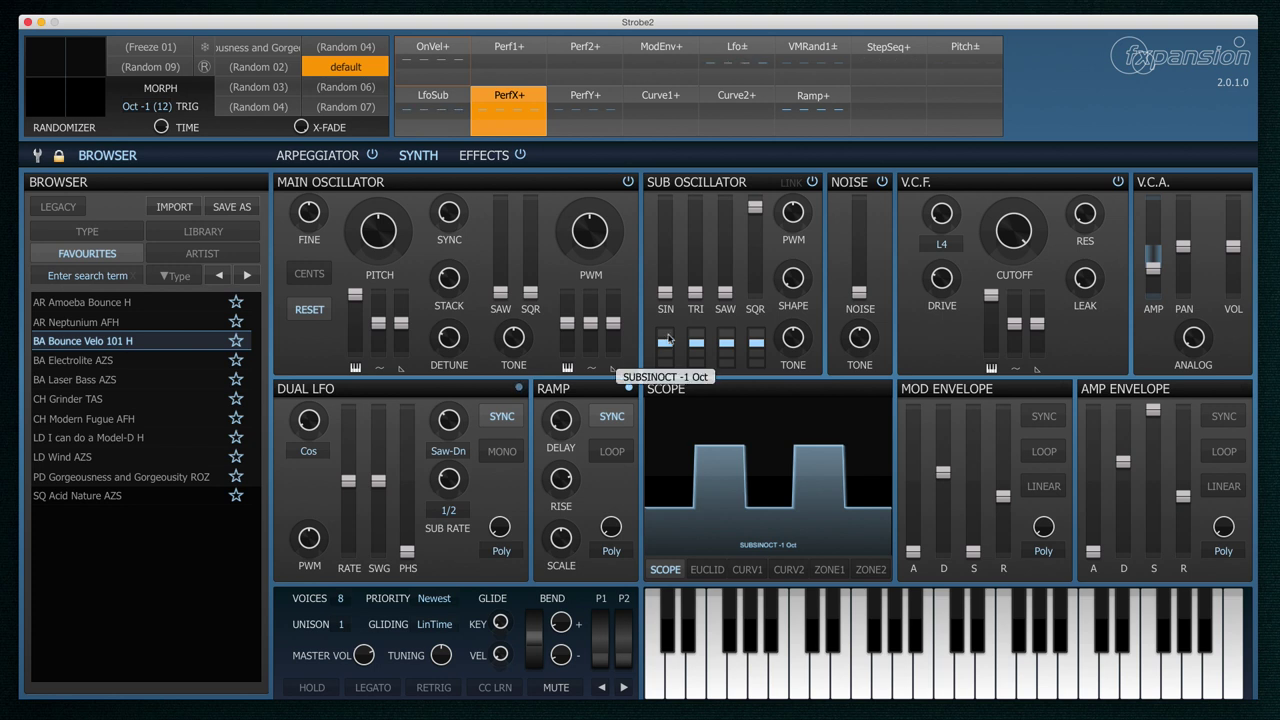
{"action": "left_click", "coordinate": [696, 352]}
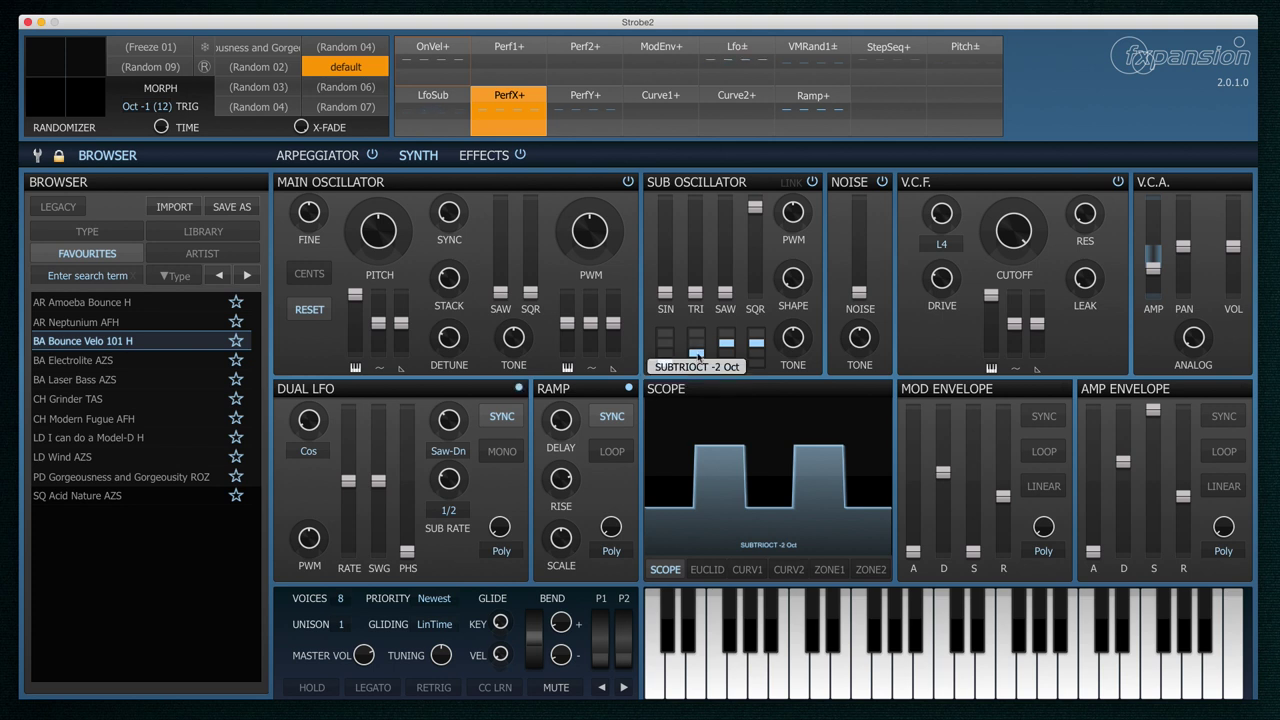
{"action": "left_click", "coordinate": [697, 340]}
{"action": "left_click", "coordinate": [697, 336]}
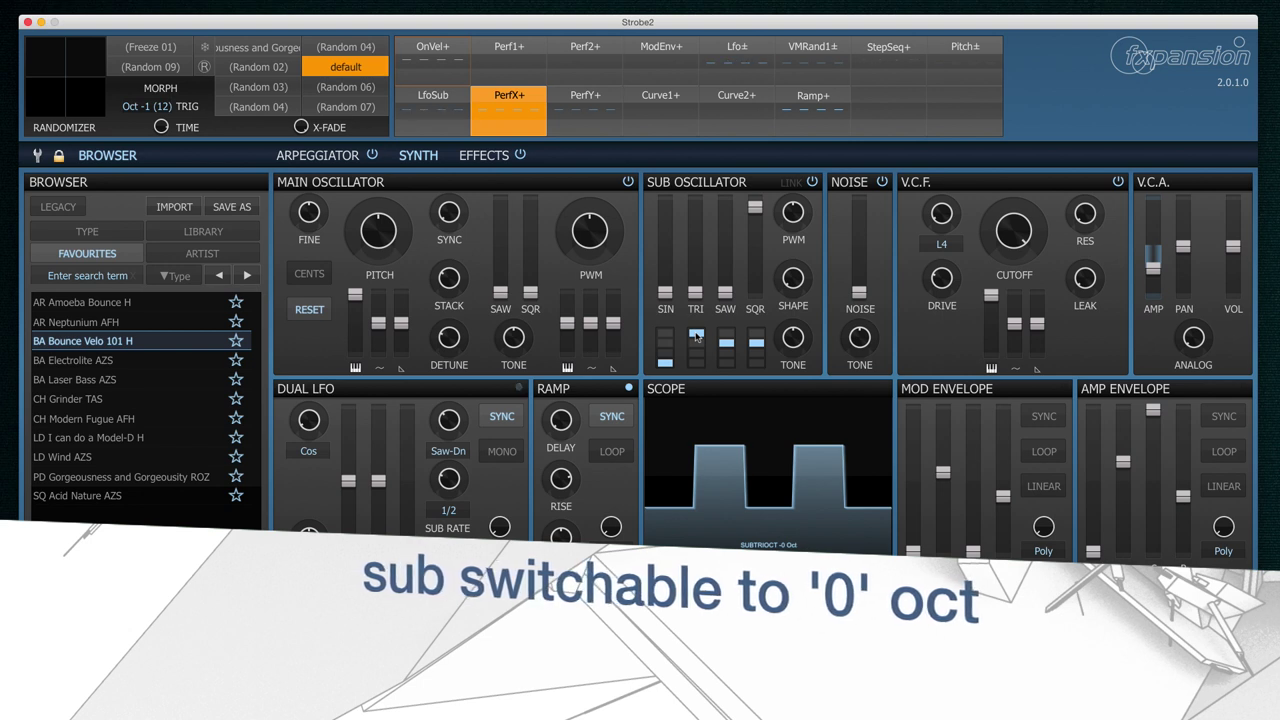
{"action": "left_click", "coordinate": [665, 332]}
{"action": "left_click", "coordinate": [726, 333]}
{"action": "left_click", "coordinate": [756, 333]}
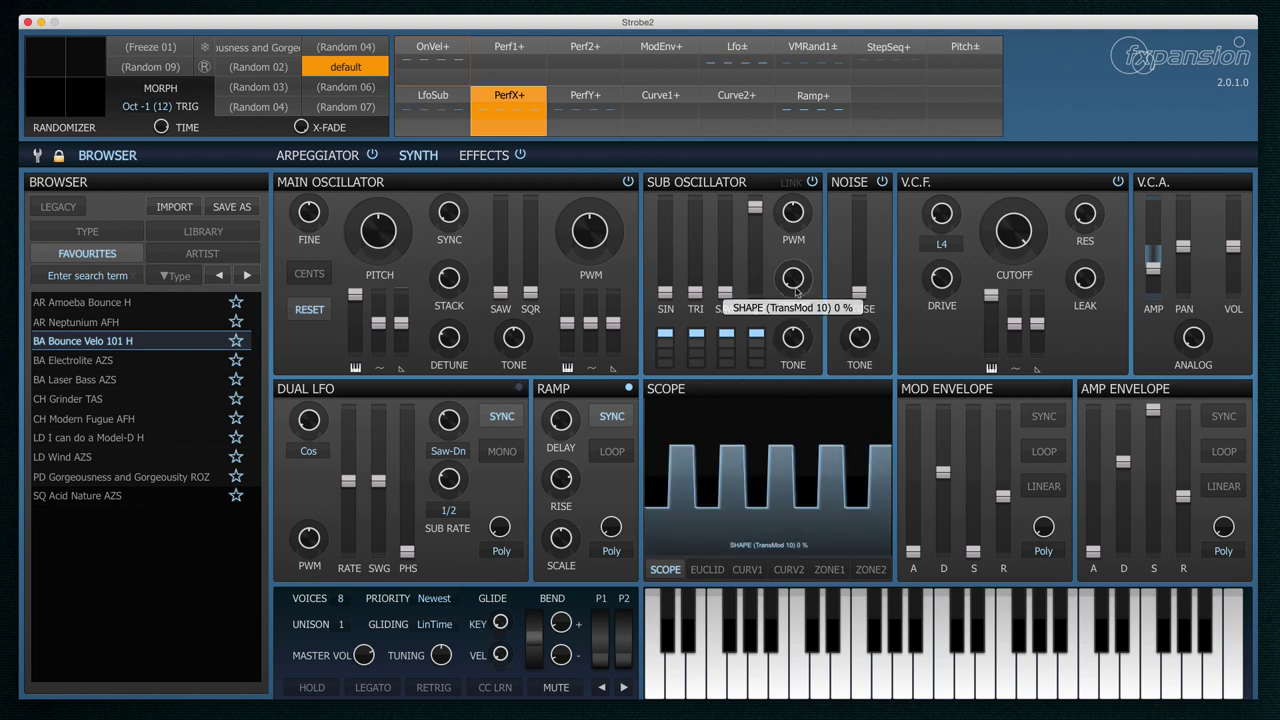
Drop the sub square an octave and sweep sub shape through 40 % and 21 %, back to 0 %.
{"action": "left_click_drag", "start_coordinate": [800, 156], "coordinate": [795, 285]}
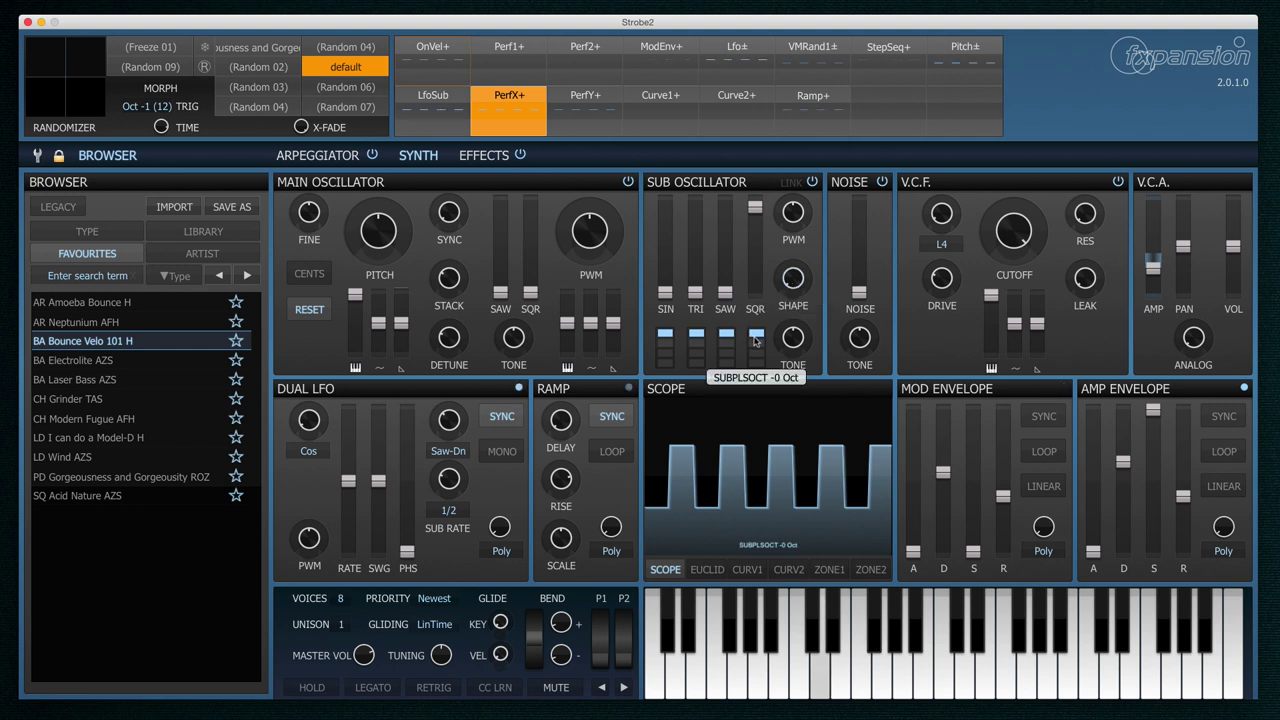
{"action": "left_click", "coordinate": [757, 343]}
{"action": "left_click_drag", "start_coordinate": [793, 278], "coordinate": [795, 212]}
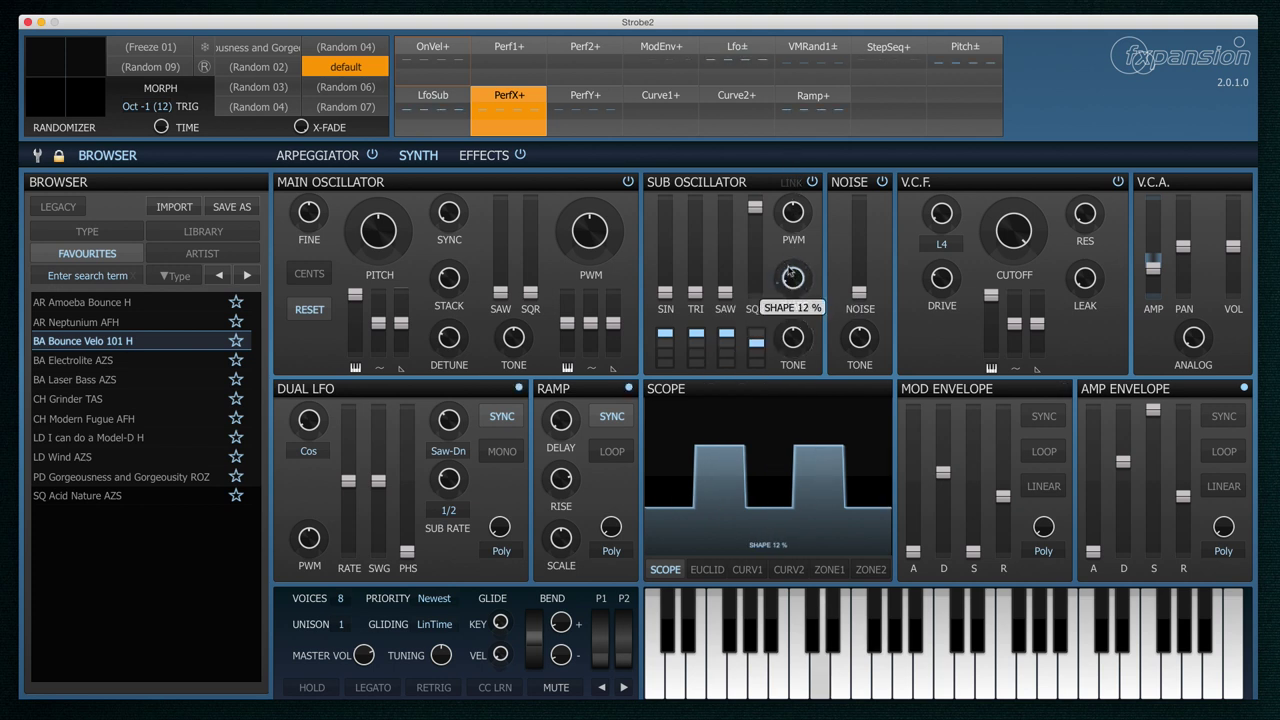
{"action": "left_click_drag", "start_coordinate": [789, 276], "coordinate": [725, 220]}
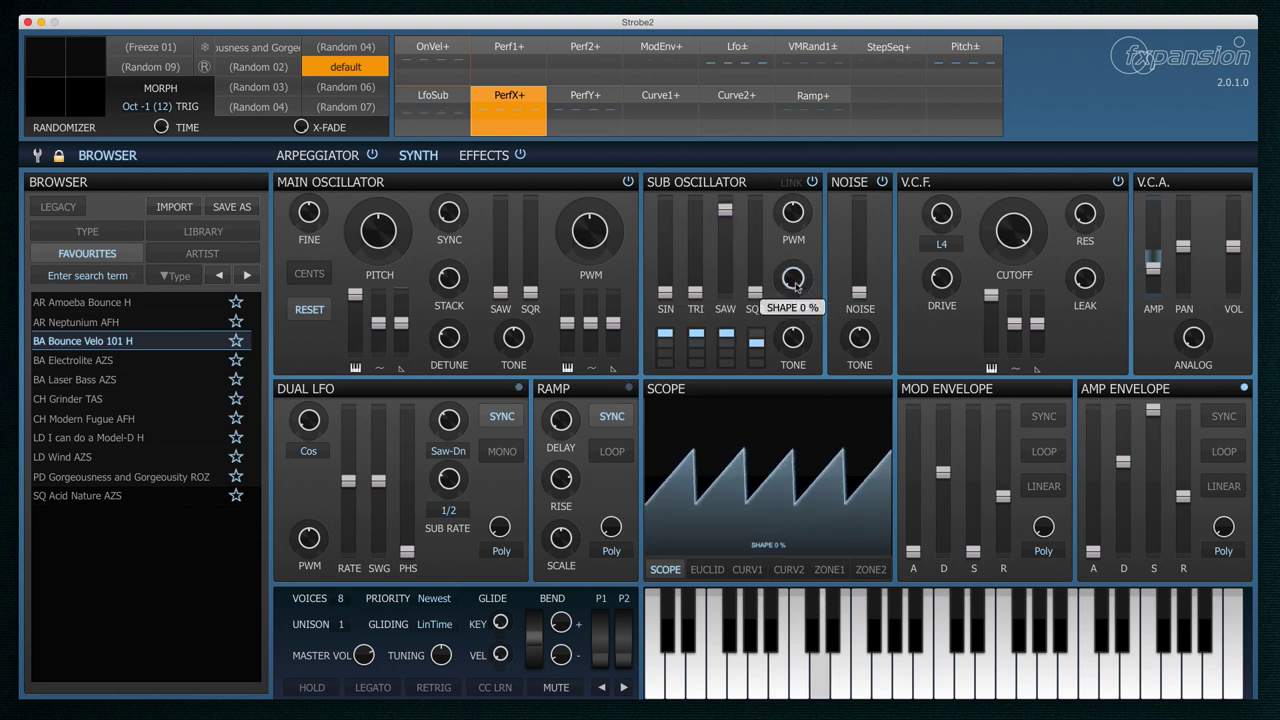
{"action": "left_click_drag", "start_coordinate": [796, 287], "coordinate": [794, 240]}
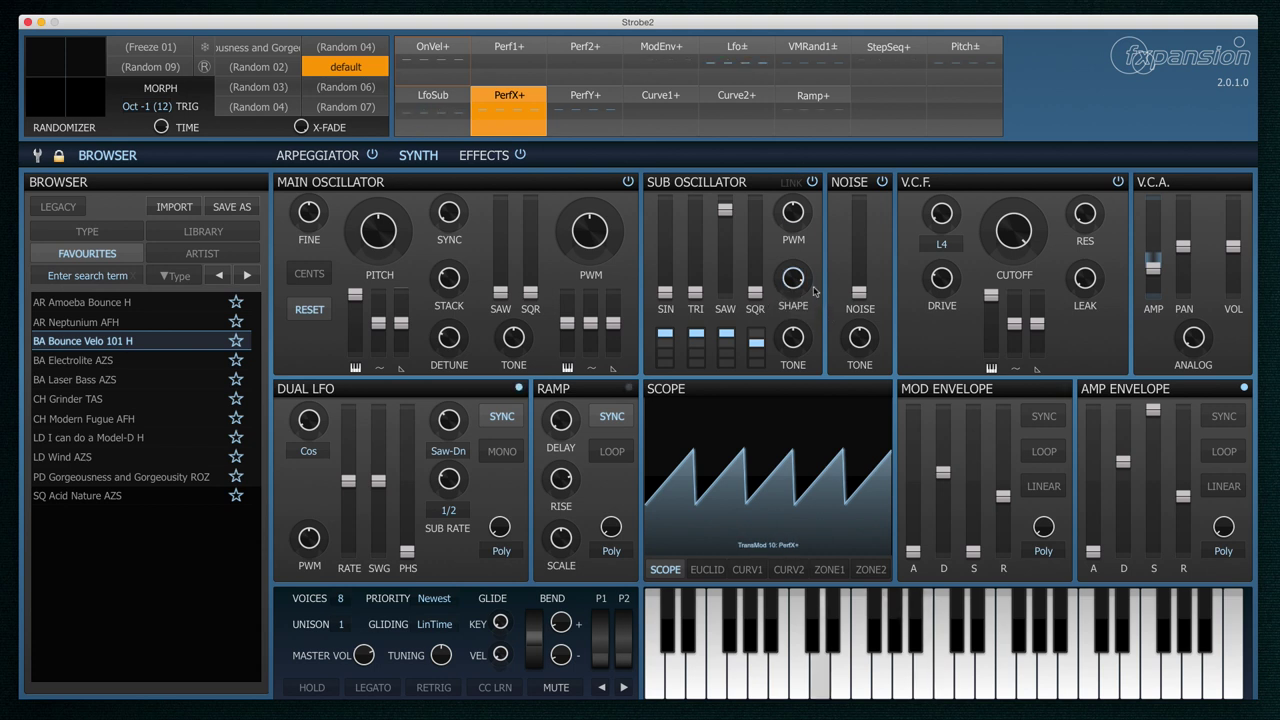
{"action": "left_click_drag", "start_coordinate": [792, 370], "coordinate": [795, 282]}
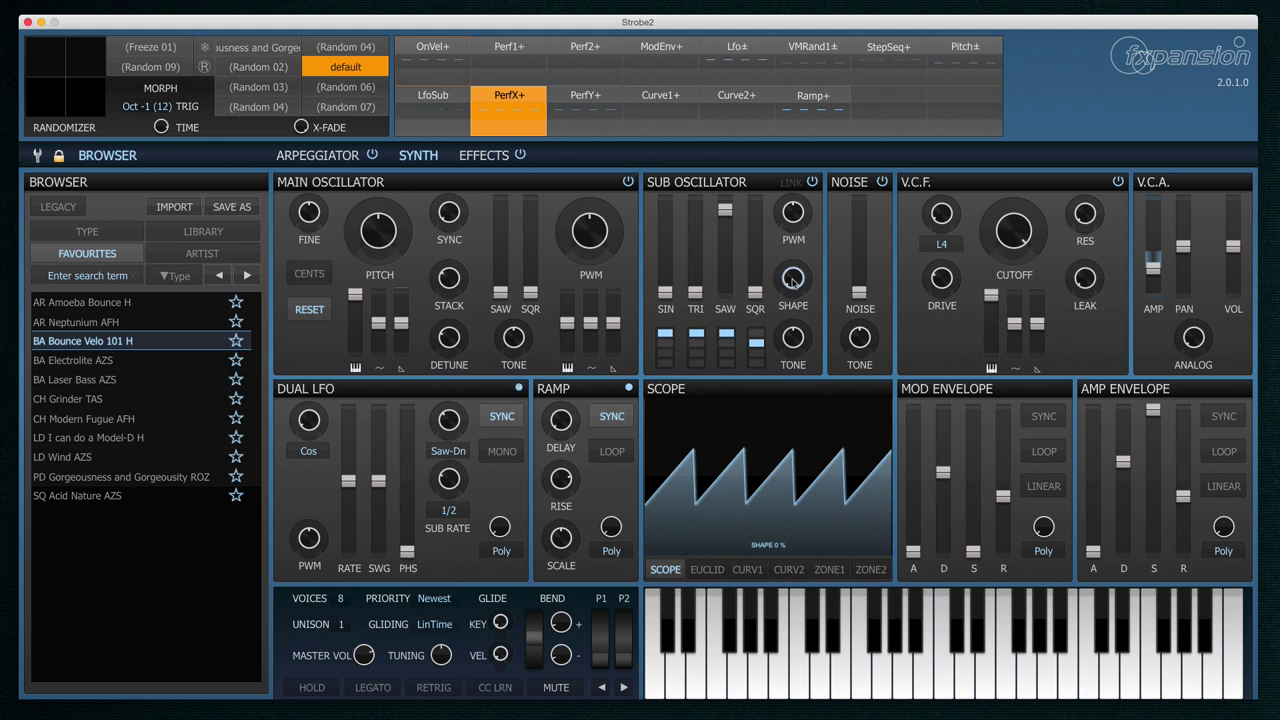
Raise the main oscillator square to full and the filter envelope amount to +52.11 st.
{"action": "mouse_move", "coordinate": [1087, 281]}
{"action": "left_click_drag", "start_coordinate": [530, 291], "coordinate": [530, 200]}
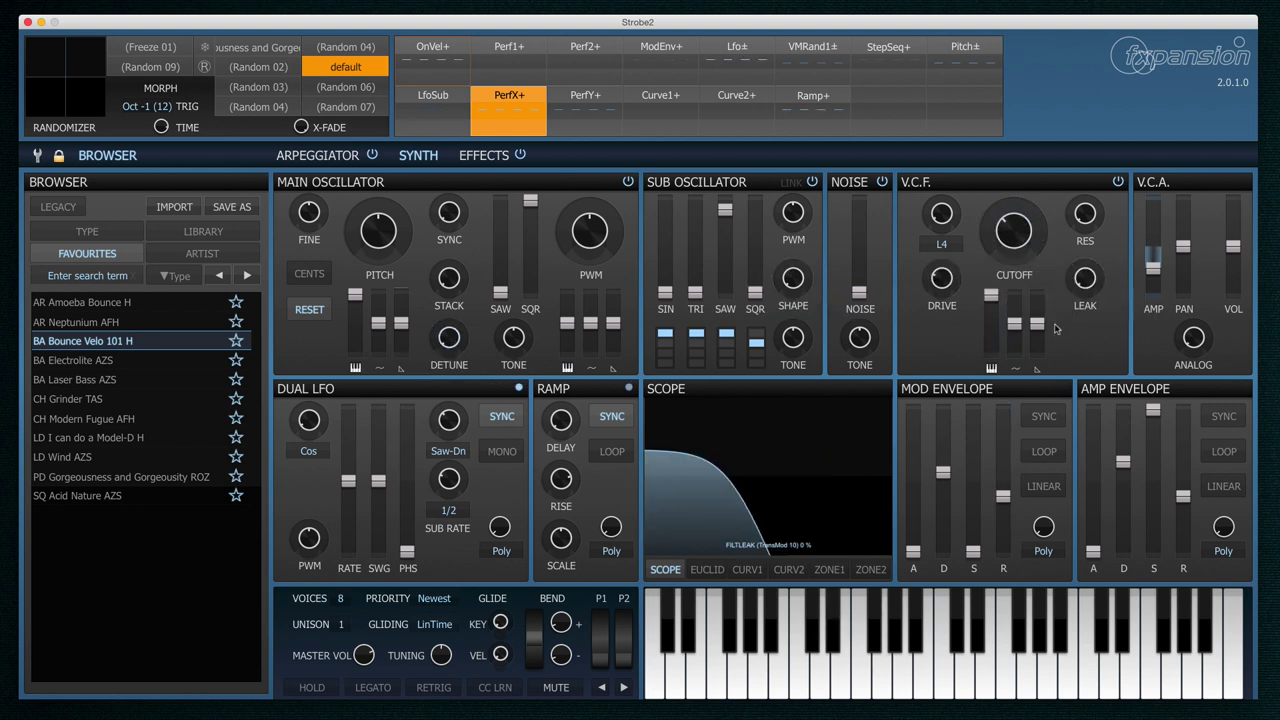
{"action": "left_click_drag", "start_coordinate": [1037, 323], "coordinate": [1040, 300]}
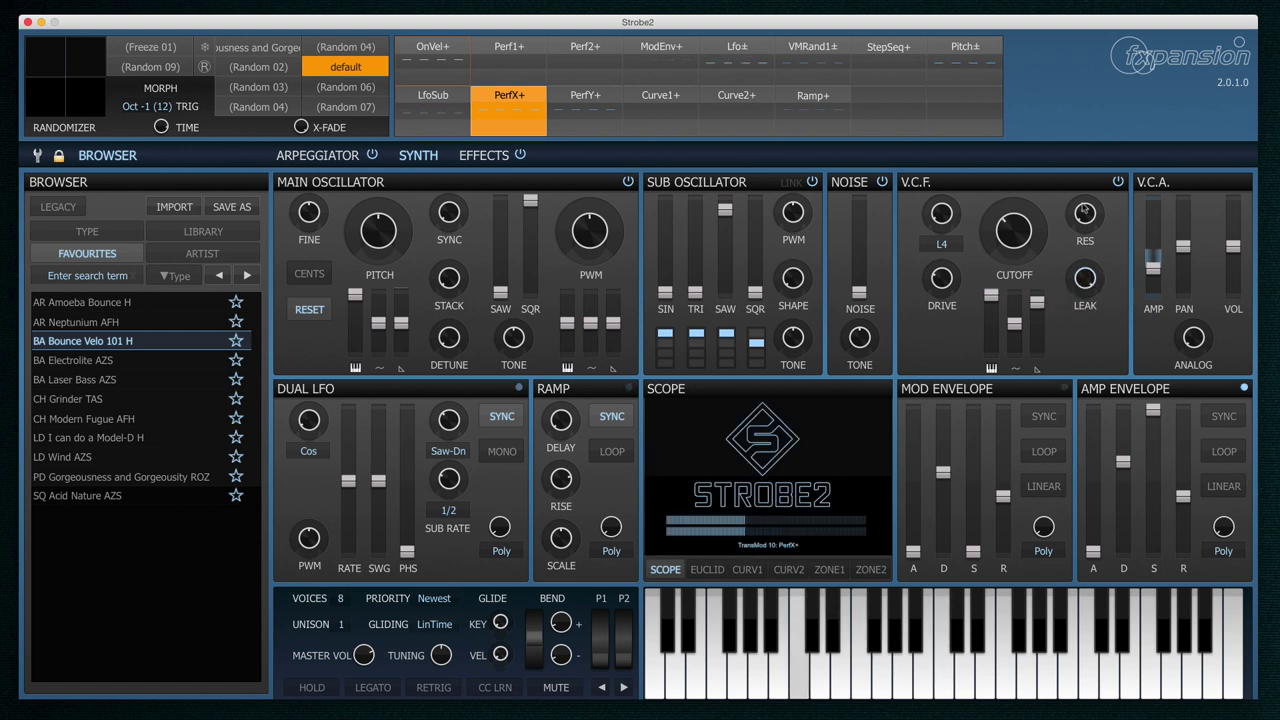
Sweep the filter leak through 50 %, 47 % and 18 %, settling around 40 %.
{"action": "left_click_drag", "start_coordinate": [1086, 284], "coordinate": [1087, 278]}
{"action": "mouse_move", "coordinate": [1016, 240]}
{"action": "left_mouse_down"}
{"action": "mouse_move", "coordinate": [1025, 213]}
{"action": "mouse_move", "coordinate": [1018, 243]}
{"action": "left_mouse_up"}
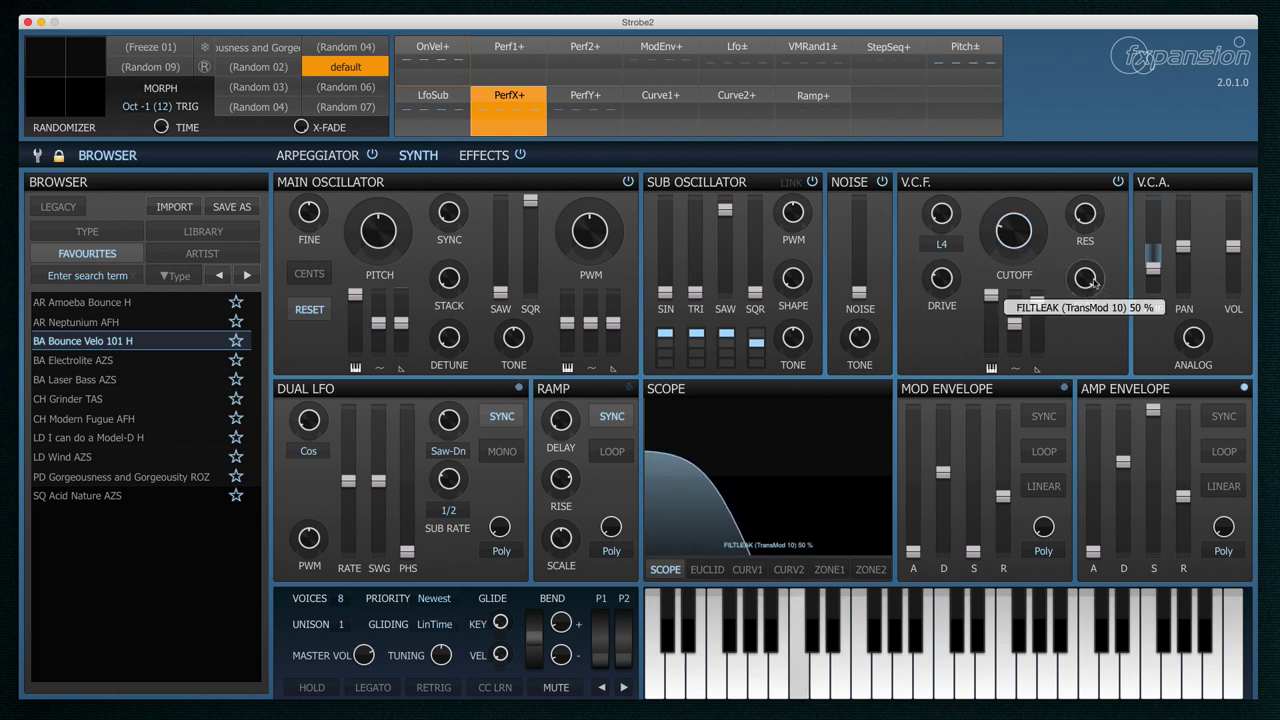
{"action": "left_click_drag", "start_coordinate": [1090, 286], "coordinate": [1093, 336]}
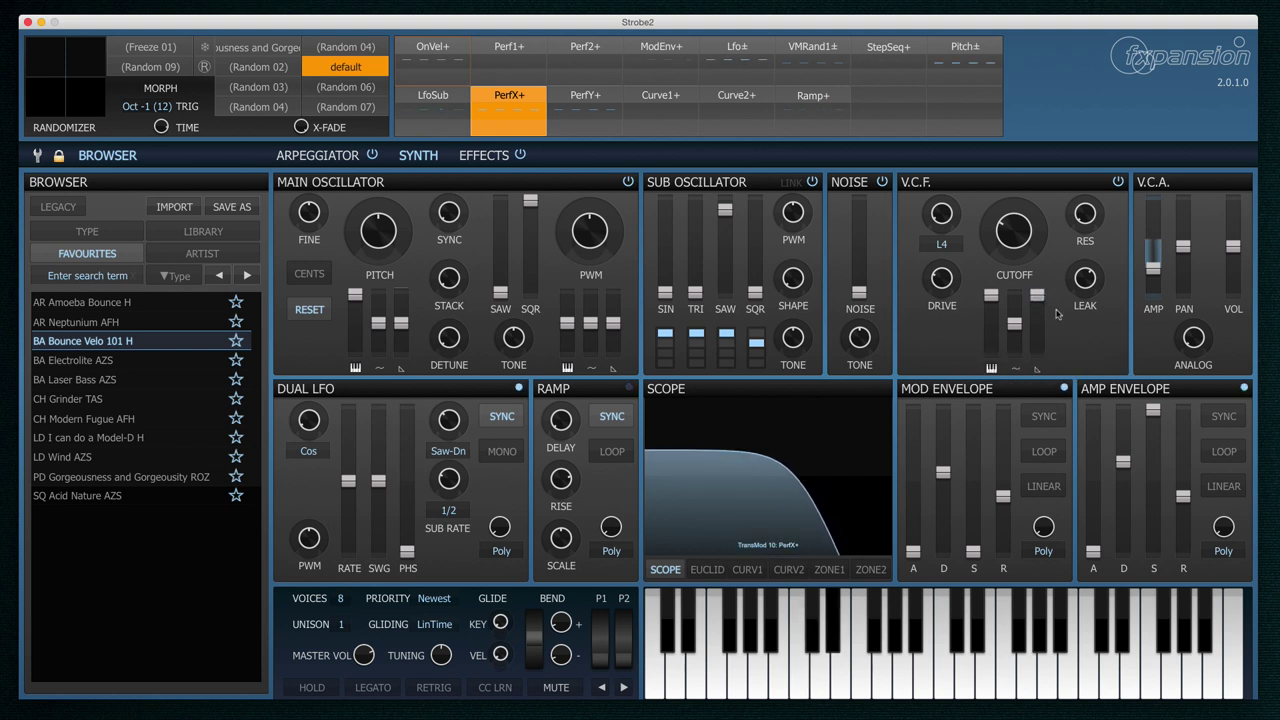
{"action": "mouse_move", "coordinate": [1077, 293]}
{"action": "left_click_drag", "start_coordinate": [1085, 310], "coordinate": [1082, 320]}
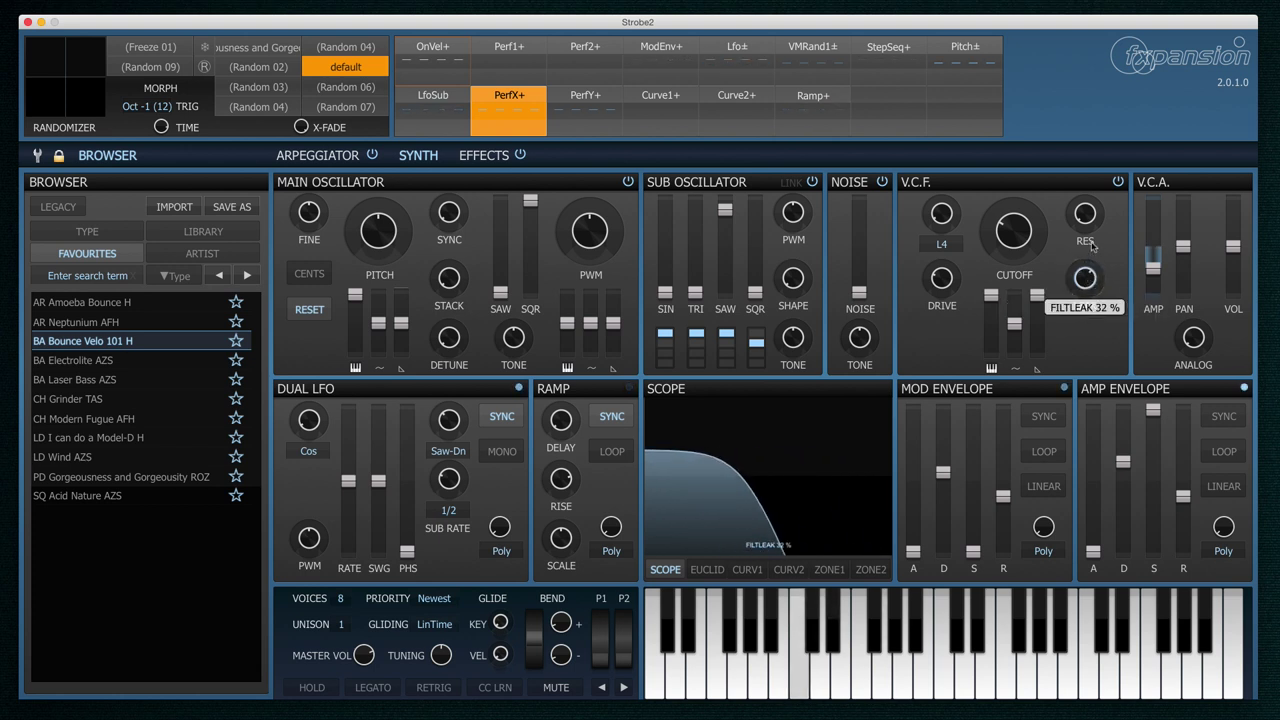
{"action": "left_click_drag", "start_coordinate": [1088, 279], "coordinate": [1090, 226]}
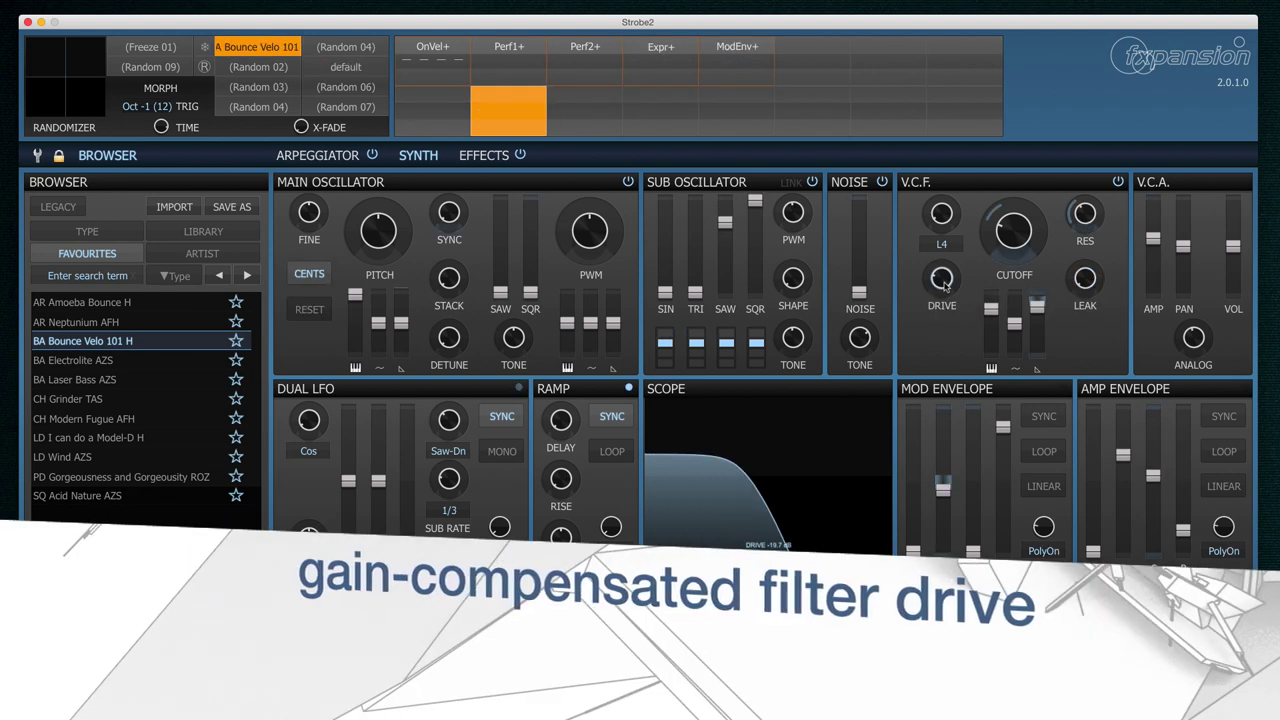
Sweep the filter drive up from -19.7 dB toward +19.6 dB and back down.
{"action": "mouse_move", "coordinate": [941, 277]}
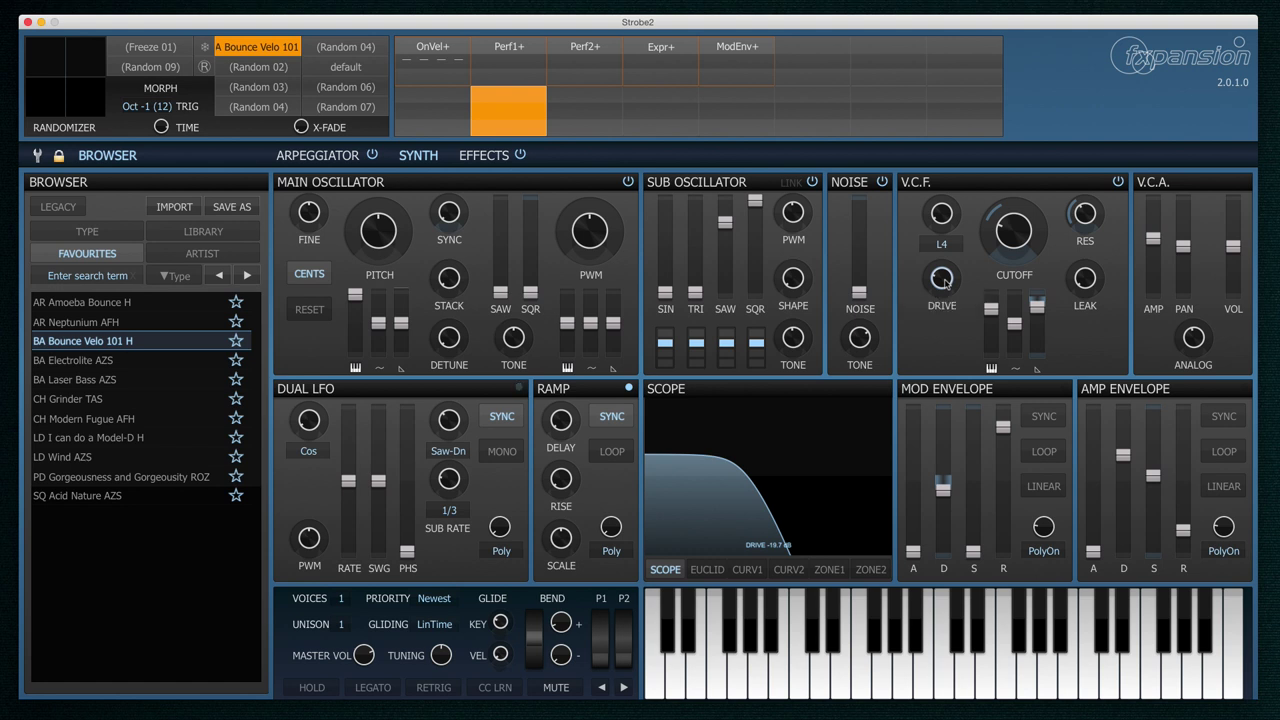
{"action": "mouse_move", "coordinate": [1155, 240]}
{"action": "left_click_drag", "start_coordinate": [942, 283], "coordinate": [944, 262]}
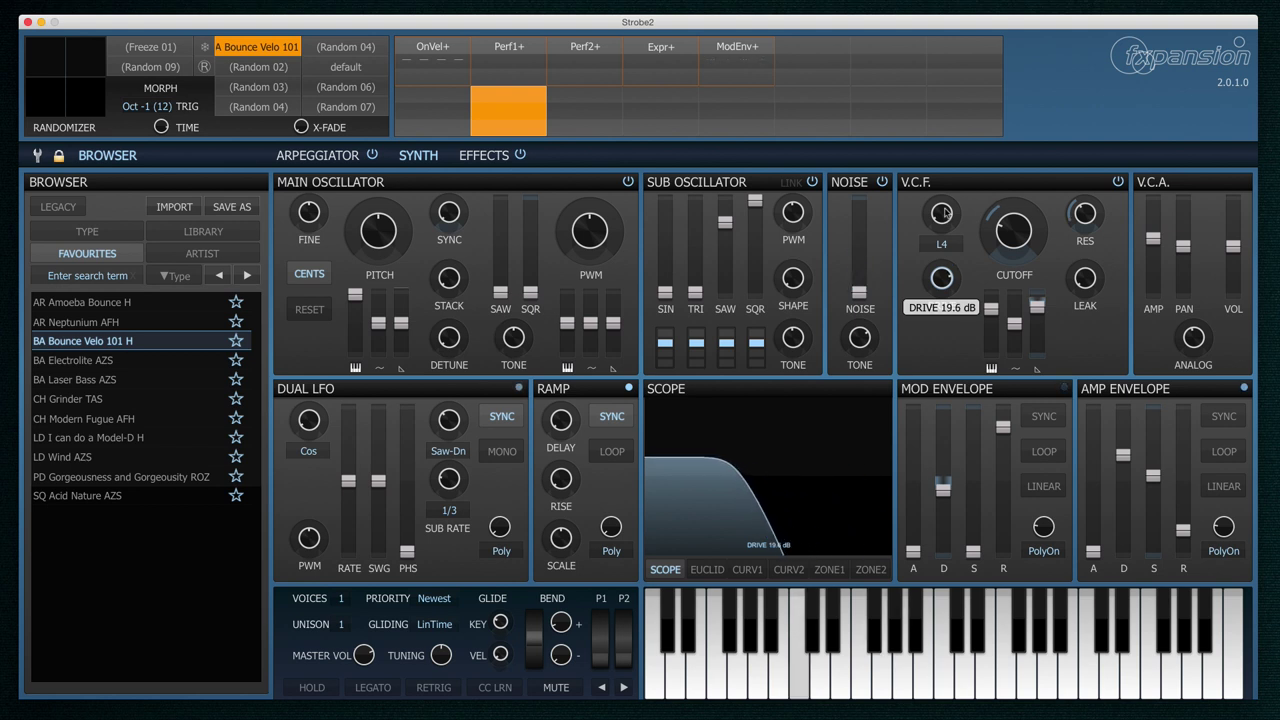
{"action": "mouse_move", "coordinate": [945, 211]}
{"action": "left_mouse_down"}
{"action": "mouse_move", "coordinate": [951, 286]}
{"action": "mouse_move", "coordinate": [945, 203]}
{"action": "left_mouse_up"}
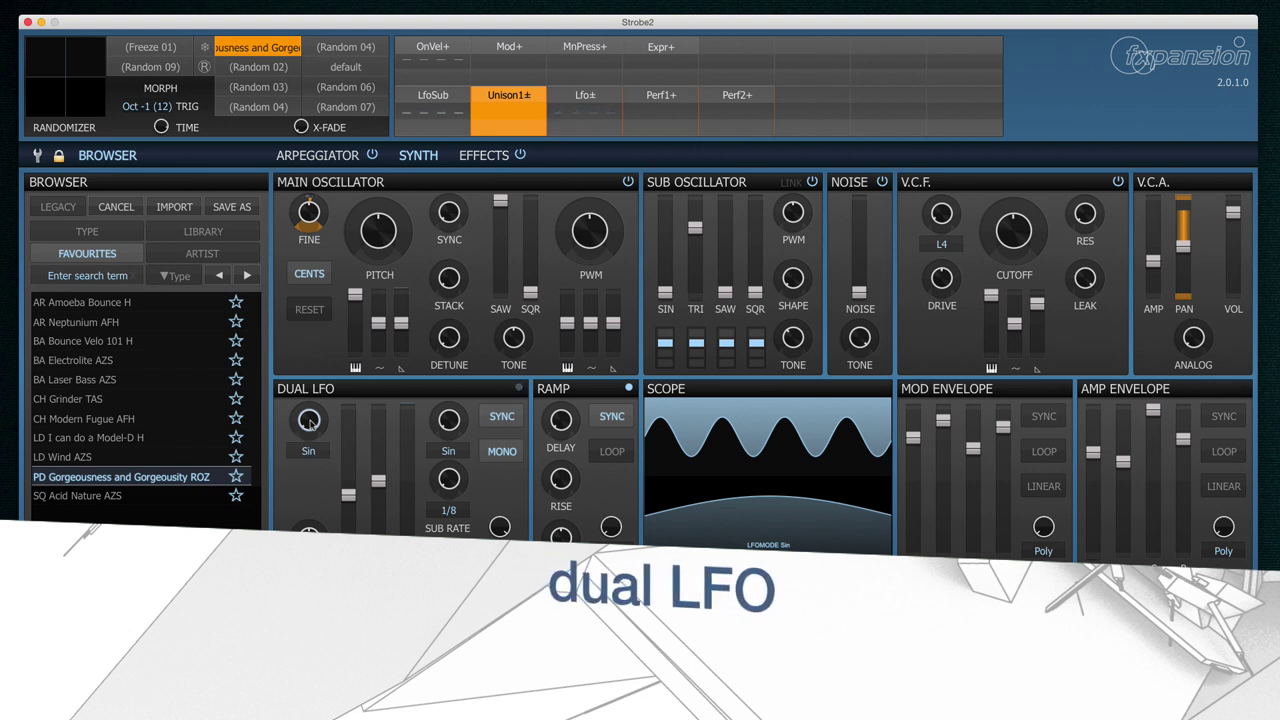
Try new main and sub LFO waveforms, set the sub rate to 2/3, and shift the main LFO rate.
{"action": "mouse_move", "coordinate": [309, 422]}
{"action": "left_mouse_down"}
{"action": "mouse_move", "coordinate": [315, 386]}
{"action": "mouse_move", "coordinate": [311, 424]}
{"action": "left_mouse_up"}
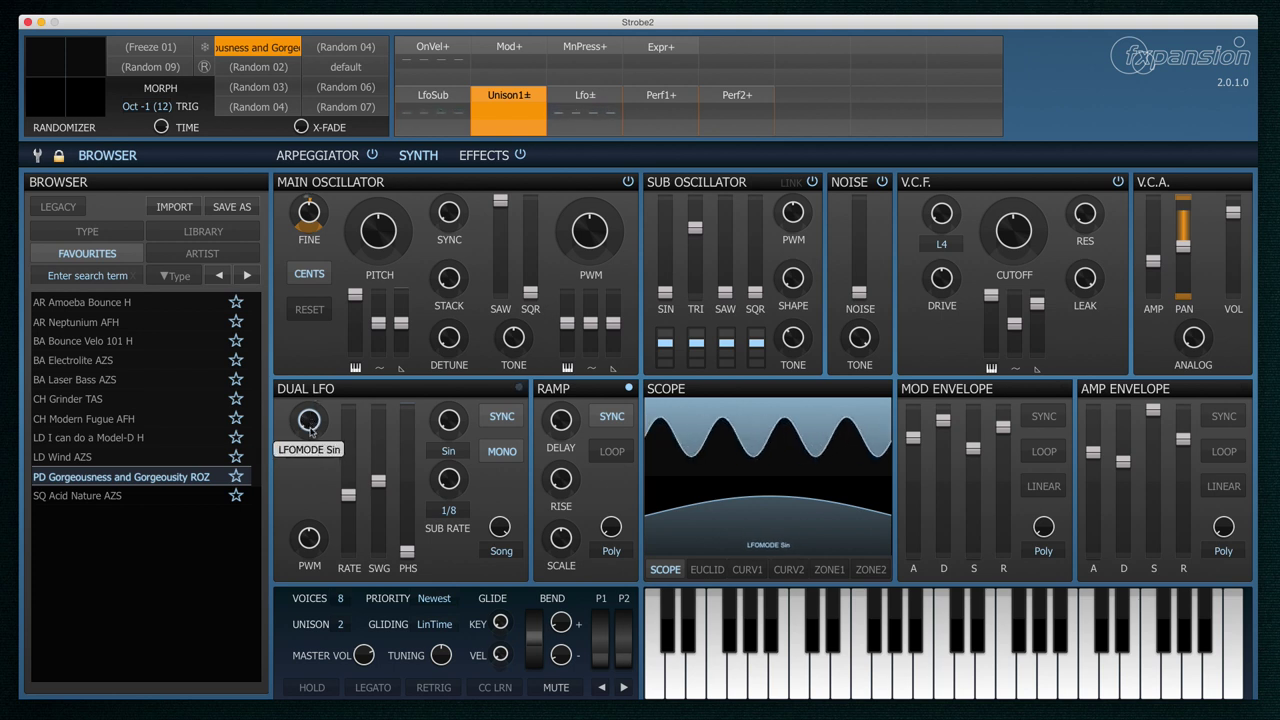
{"action": "mouse_move", "coordinate": [448, 420]}
{"action": "left_mouse_down"}
{"action": "mouse_move", "coordinate": [452, 394]}
{"action": "mouse_move", "coordinate": [448, 432]}
{"action": "left_mouse_up"}
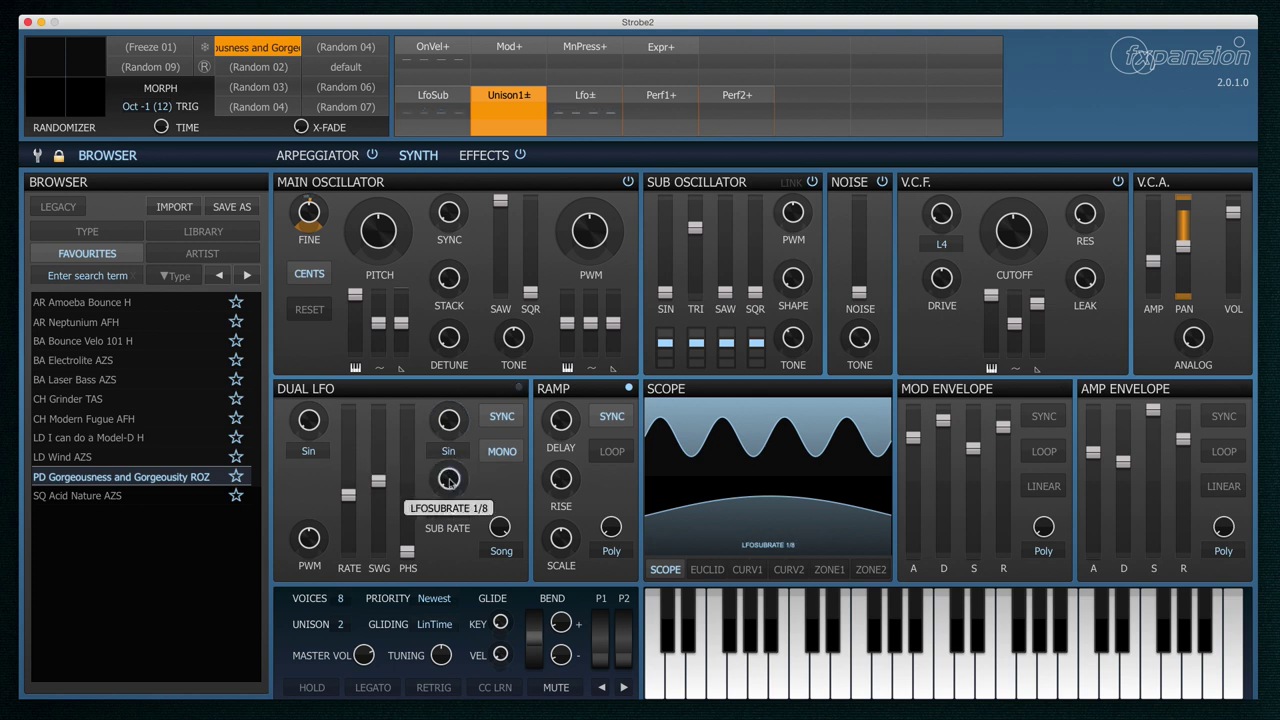
{"action": "left_click_drag", "start_coordinate": [450, 482], "coordinate": [457, 428]}
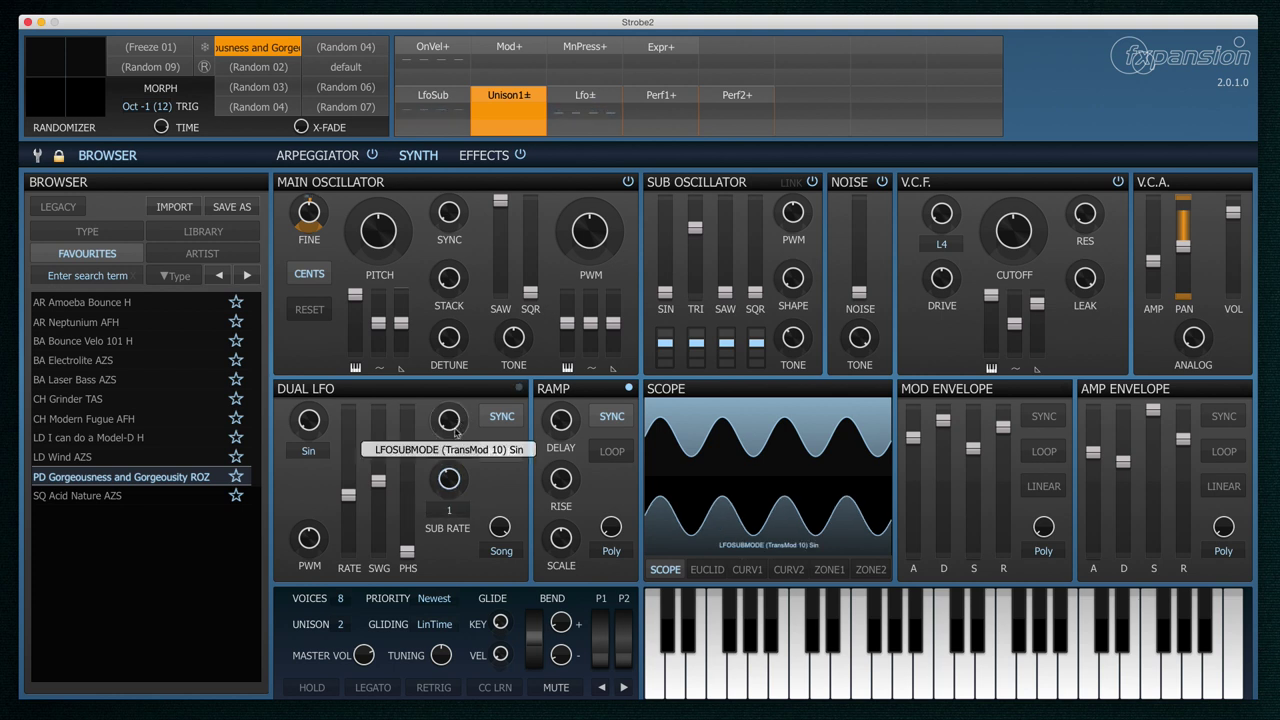
{"action": "mouse_move", "coordinate": [450, 482]}
{"action": "left_mouse_down"}
{"action": "mouse_move", "coordinate": [449, 547]}
{"action": "mouse_move", "coordinate": [466, 370]}
{"action": "mouse_move", "coordinate": [462, 468]}
{"action": "left_mouse_up"}
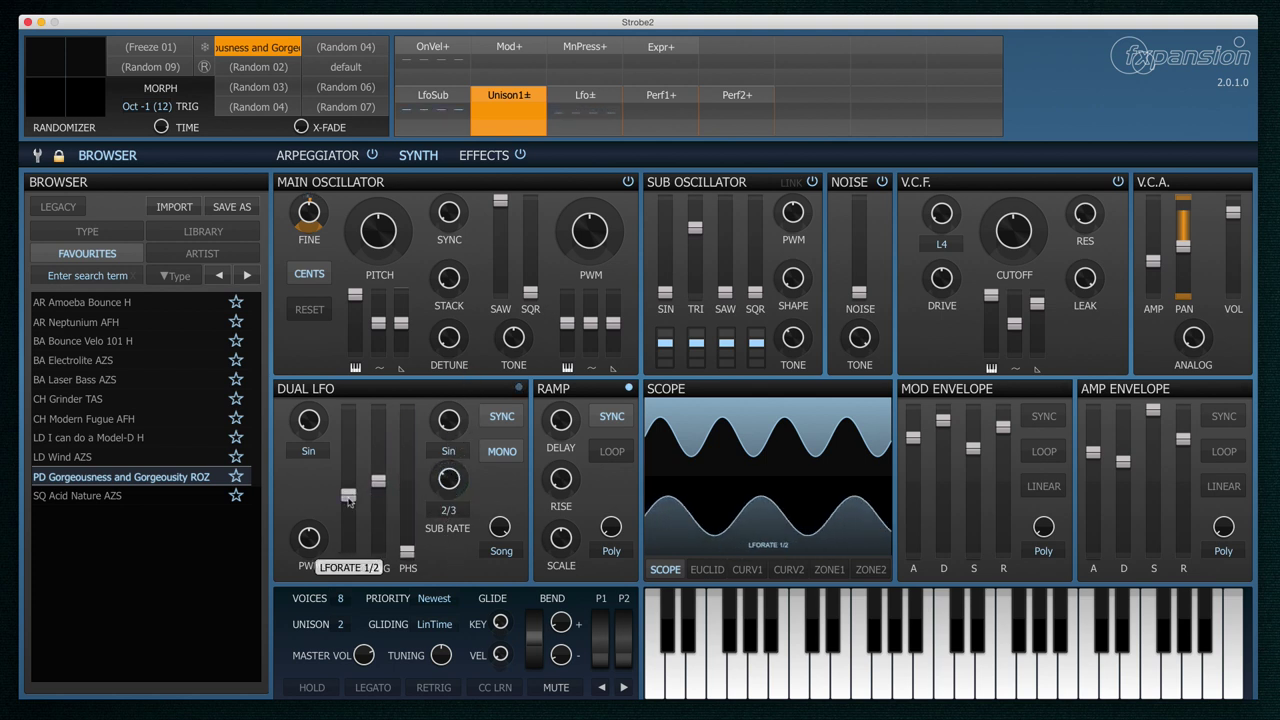
{"action": "mouse_move", "coordinate": [347, 502]}
{"action": "left_mouse_down"}
{"action": "mouse_move", "coordinate": [348, 462]}
{"action": "mouse_move", "coordinate": [349, 505]}
{"action": "left_mouse_up"}
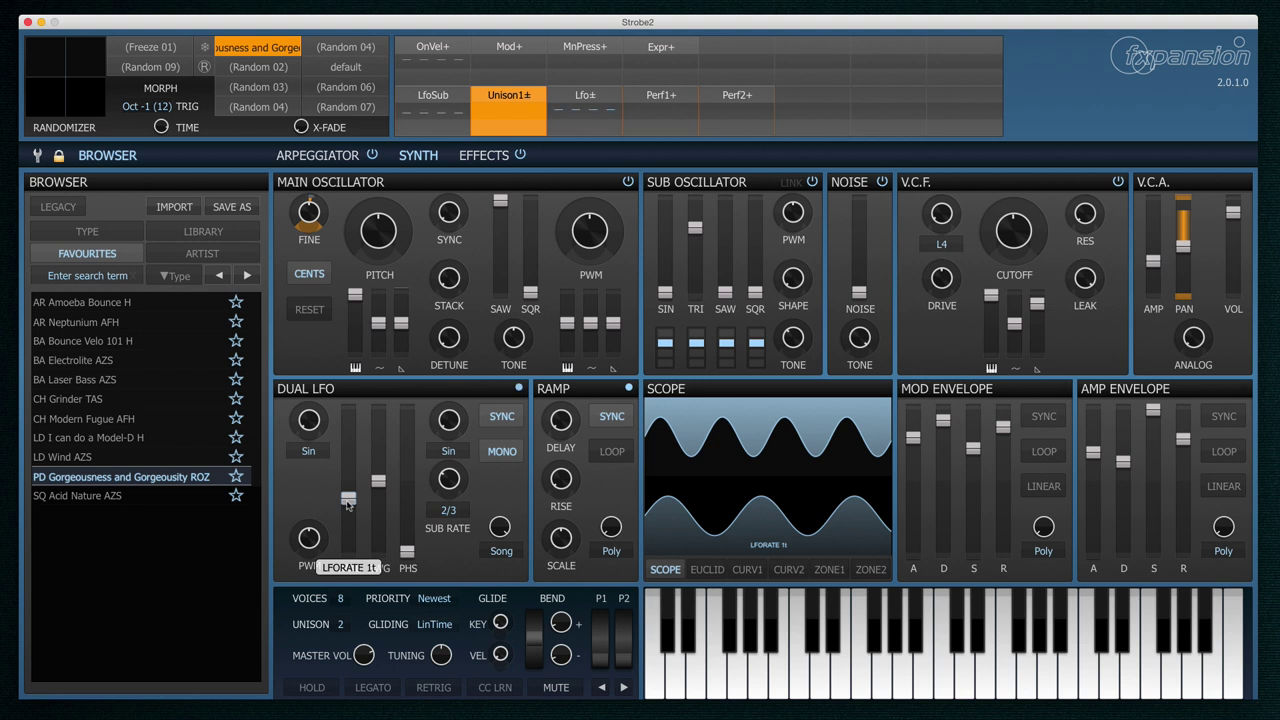
Make the LfoSub modulation source sweep the filter cutoff.
{"action": "right_click", "coordinate": [449, 96]}
{"action": "left_click", "coordinate": [432, 99]}
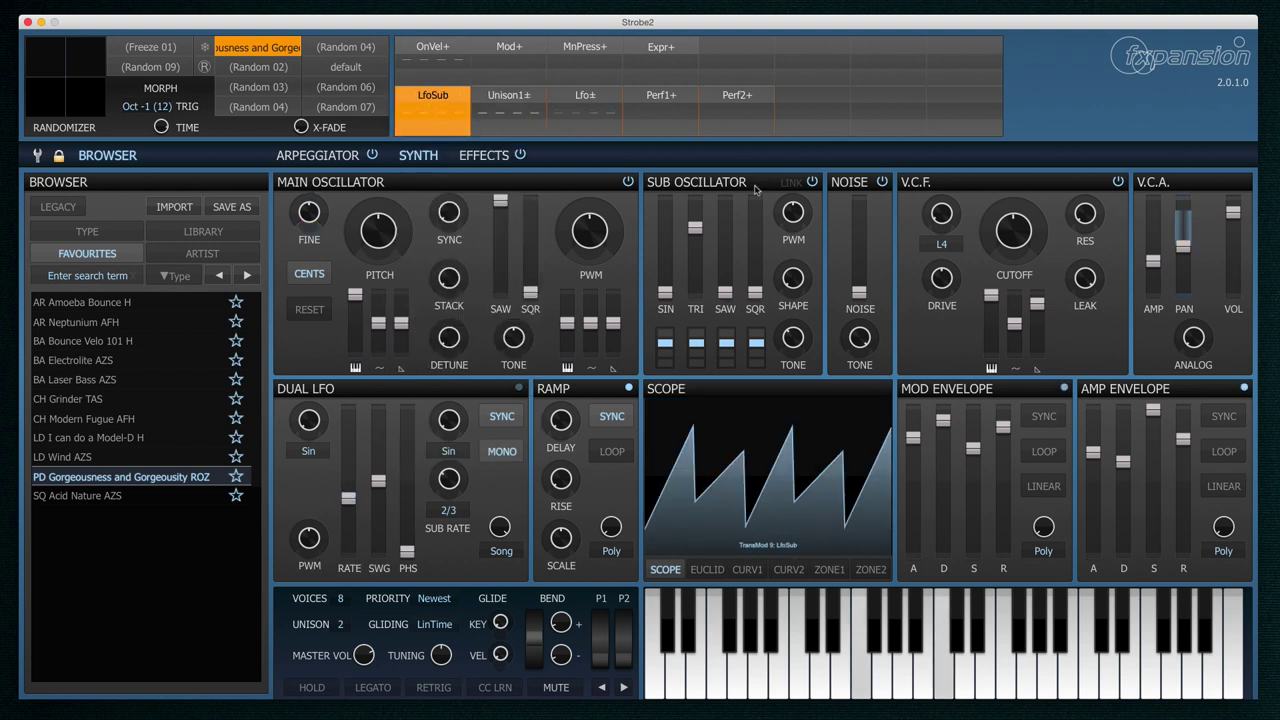
{"action": "mouse_move", "coordinate": [1030, 235]}
{"action": "left_click_drag", "start_coordinate": [1040, 224], "coordinate": [1036, 203]}
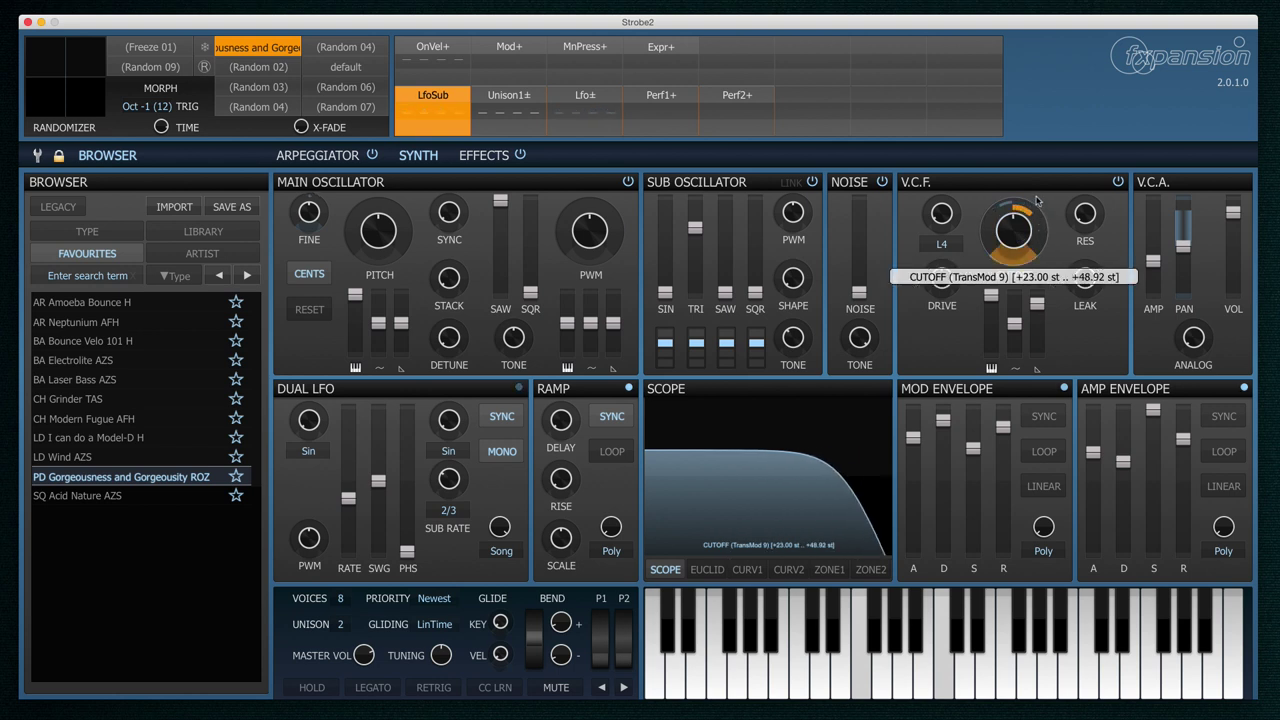
Have the Lfo± source sweep the sub-oscillator tone from -27 % to 48 %.
{"action": "right_click", "coordinate": [601, 97]}
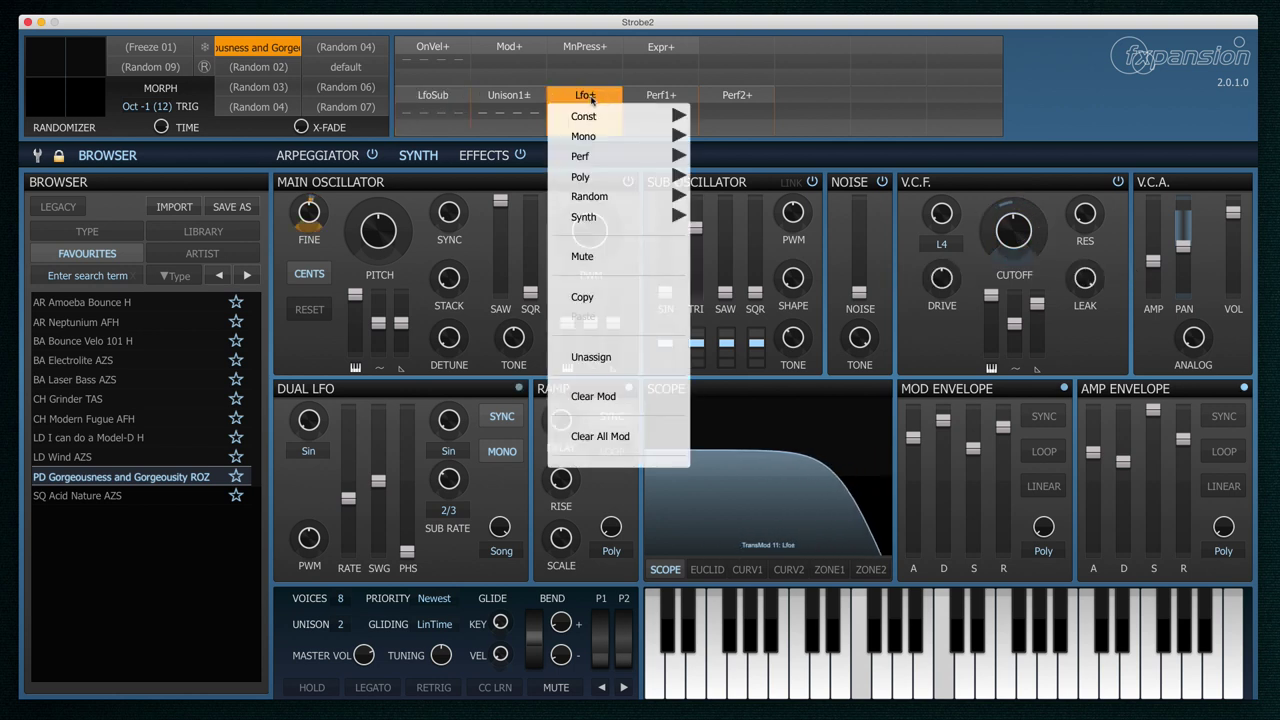
{"action": "left_click", "coordinate": [598, 95]}
{"action": "mouse_move", "coordinate": [588, 272]}
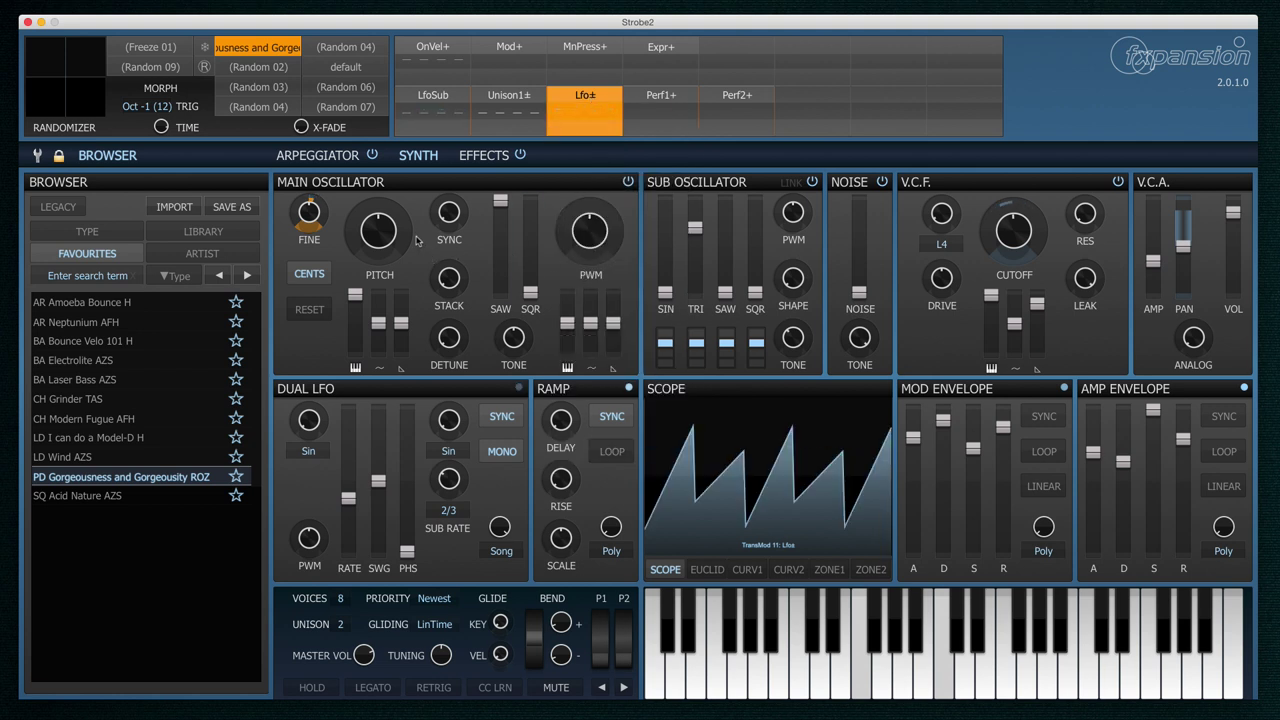
{"action": "mouse_move", "coordinate": [405, 236]}
{"action": "scroll", "coordinate": [406, 225], "scroll_direction": "up", "scroll_amount": 3}
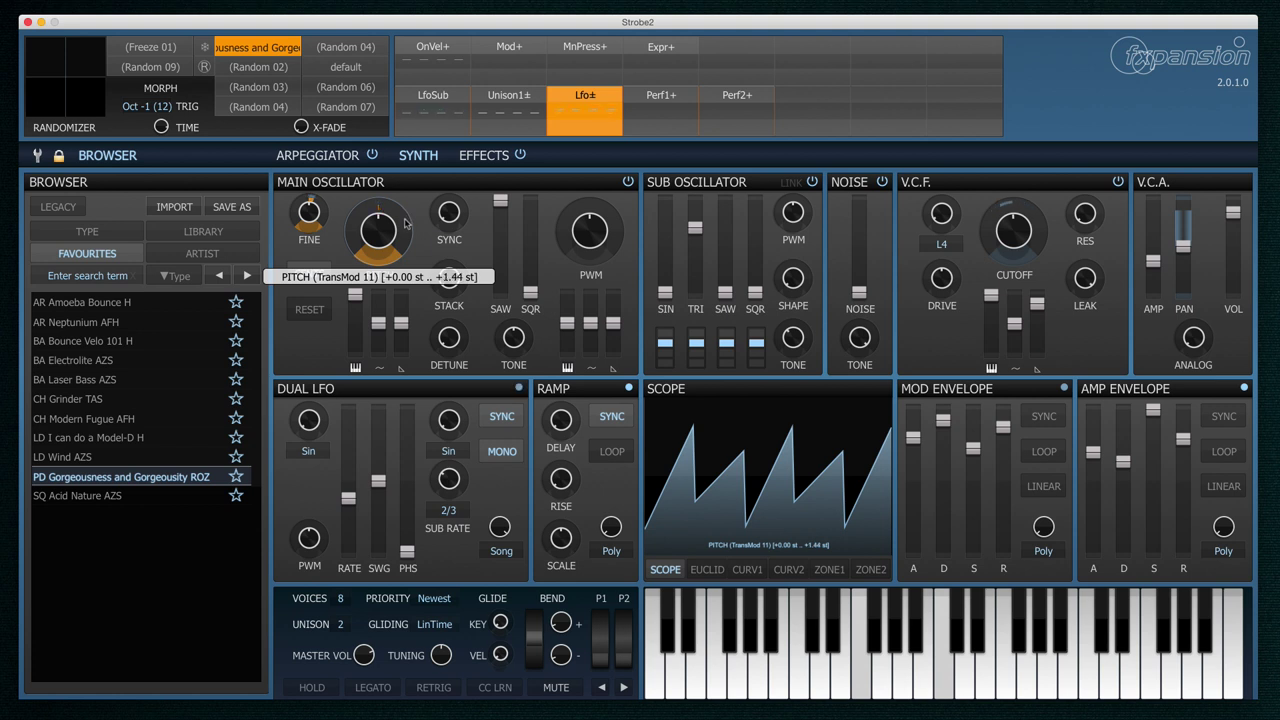
{"action": "scroll", "coordinate": [405, 224], "scroll_direction": "down", "scroll_amount": 2}
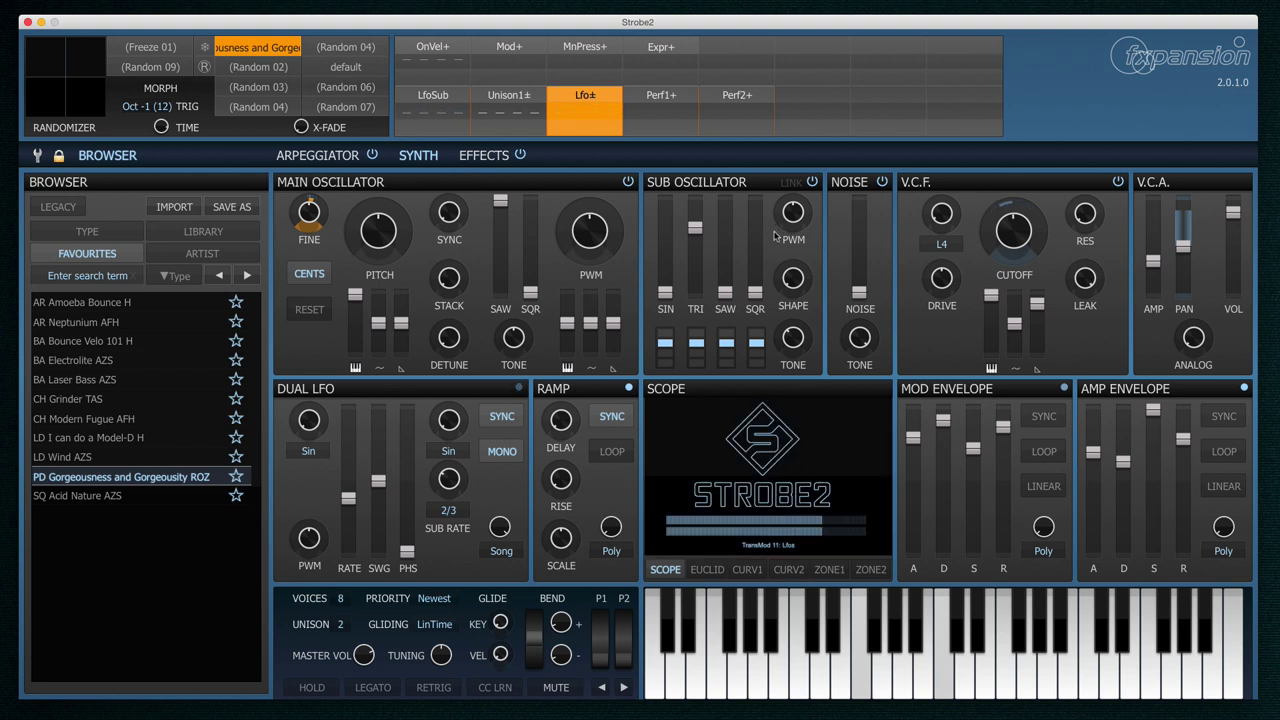
{"action": "mouse_move", "coordinate": [811, 336]}
{"action": "left_click_drag", "start_coordinate": [813, 310], "coordinate": [815, 259]}
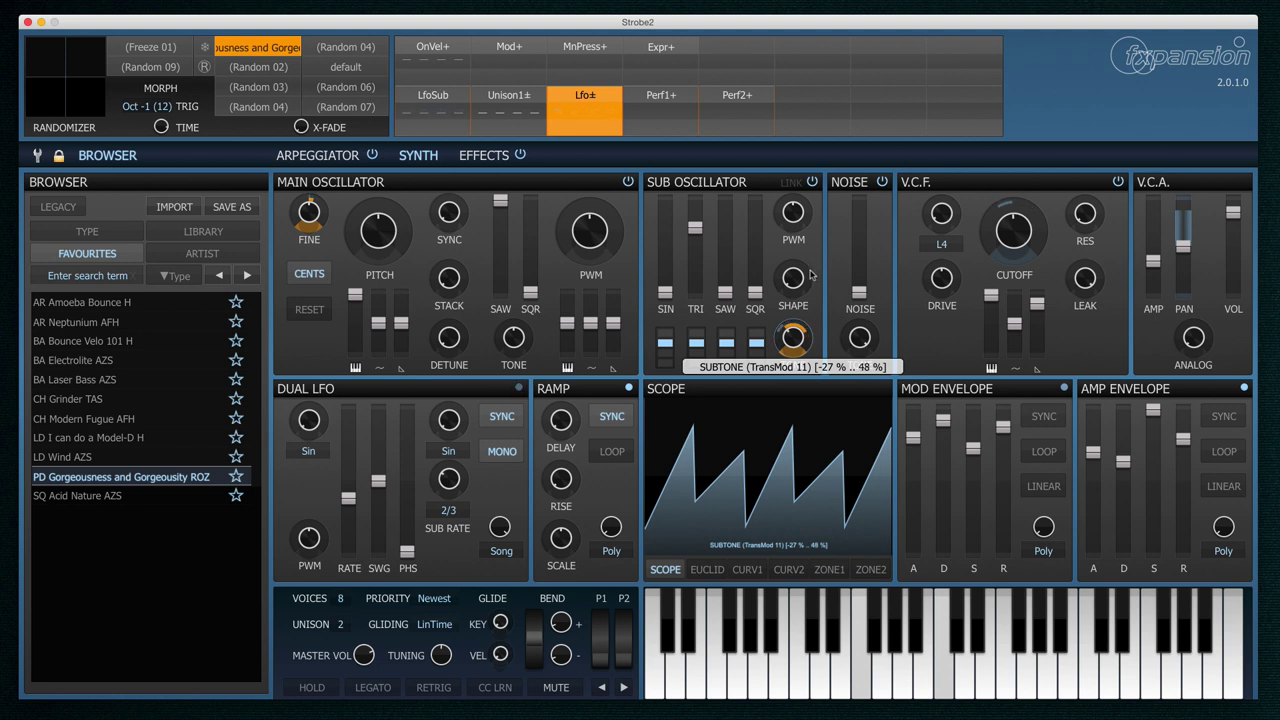
Assign Synth > Lfo+Sub as the source of the empty modulation slot.
{"action": "left_click", "coordinate": [810, 93]}
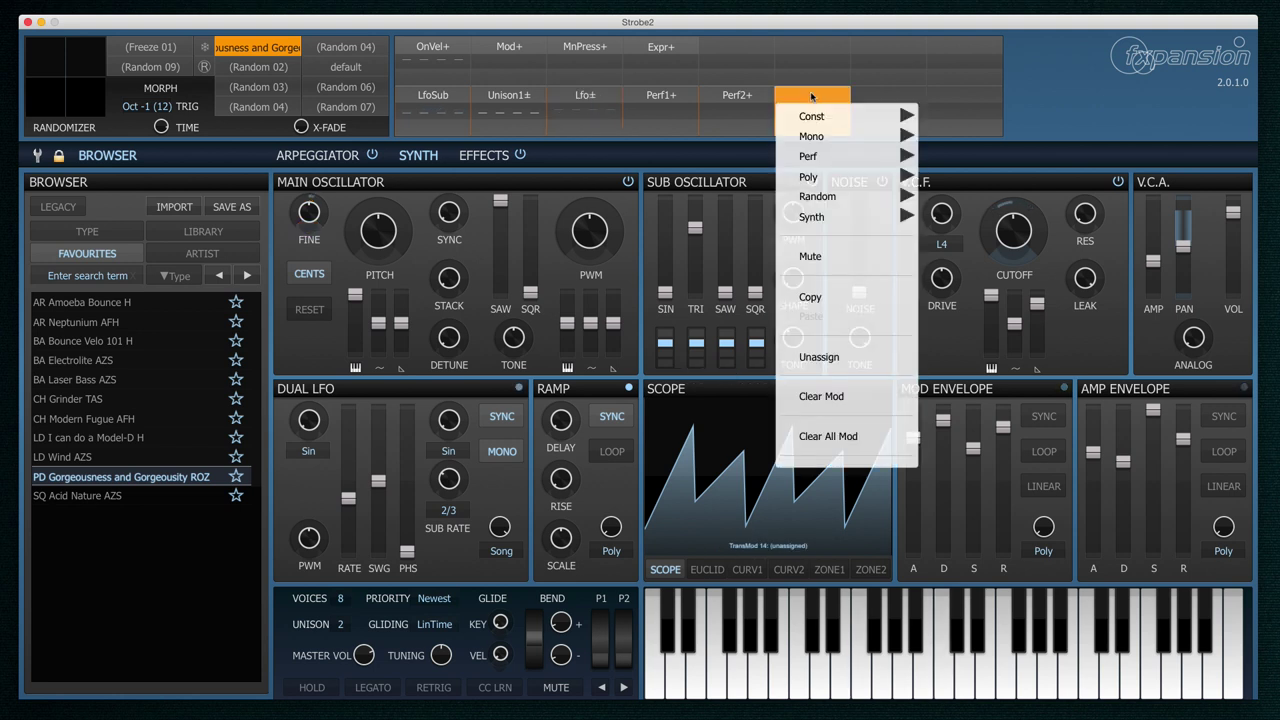
{"action": "mouse_move", "coordinate": [835, 203]}
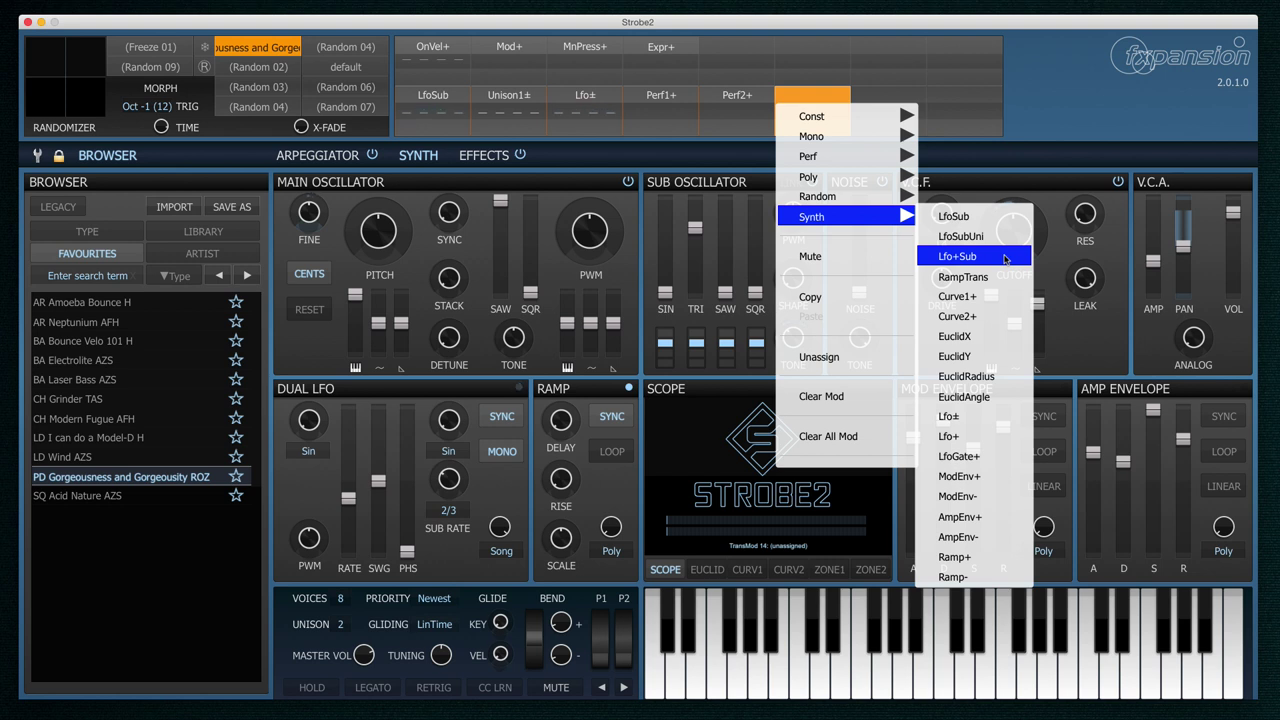
{"action": "left_click", "coordinate": [1005, 260]}
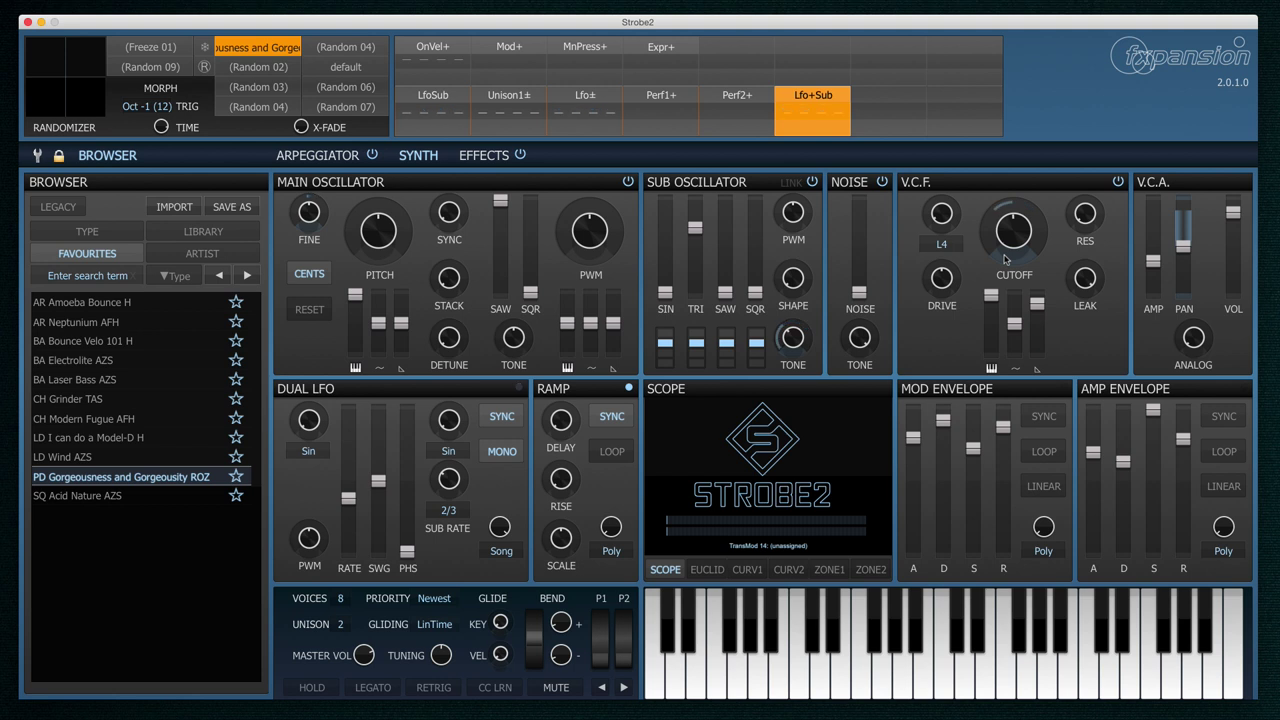
Set the Lfo+Sub slot to sweep the V.C.F. cutoff from +23.00 st to +53.96 st.
{"action": "left_click", "coordinate": [585, 100]}
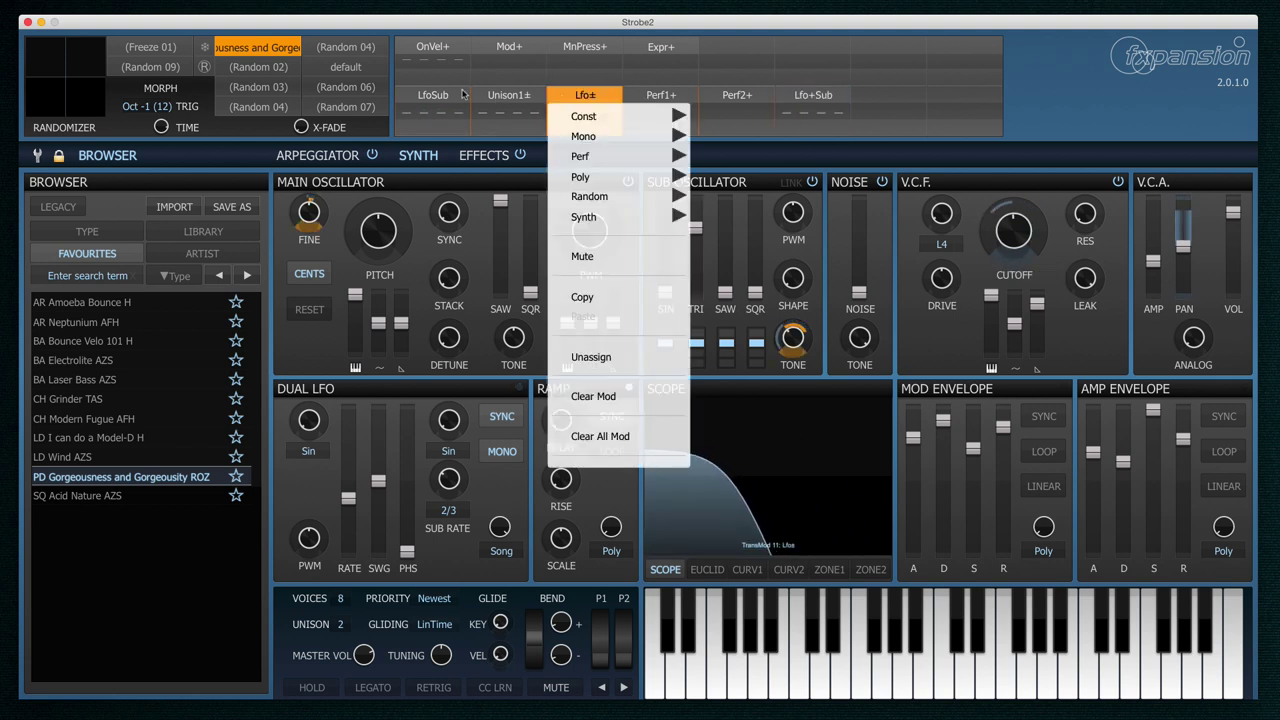
{"action": "left_click", "coordinate": [457, 94]}
{"action": "left_click", "coordinate": [455, 95]}
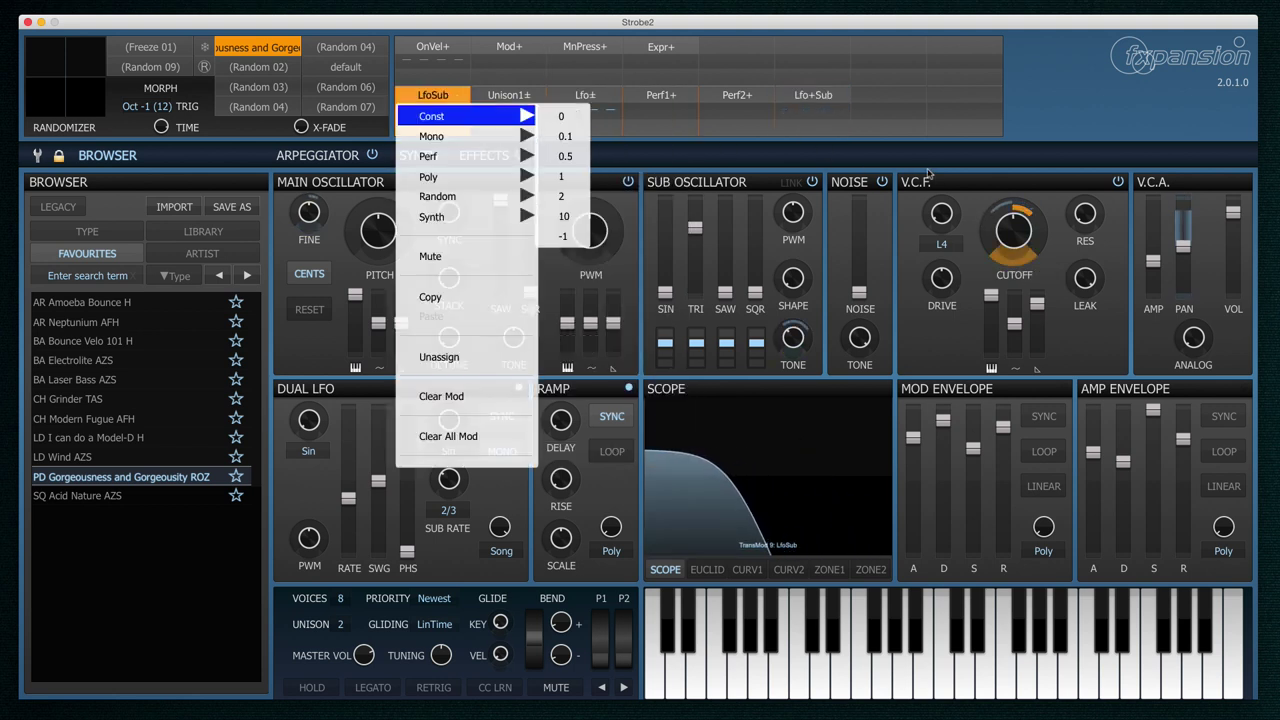
{"action": "left_click", "coordinate": [1038, 240]}
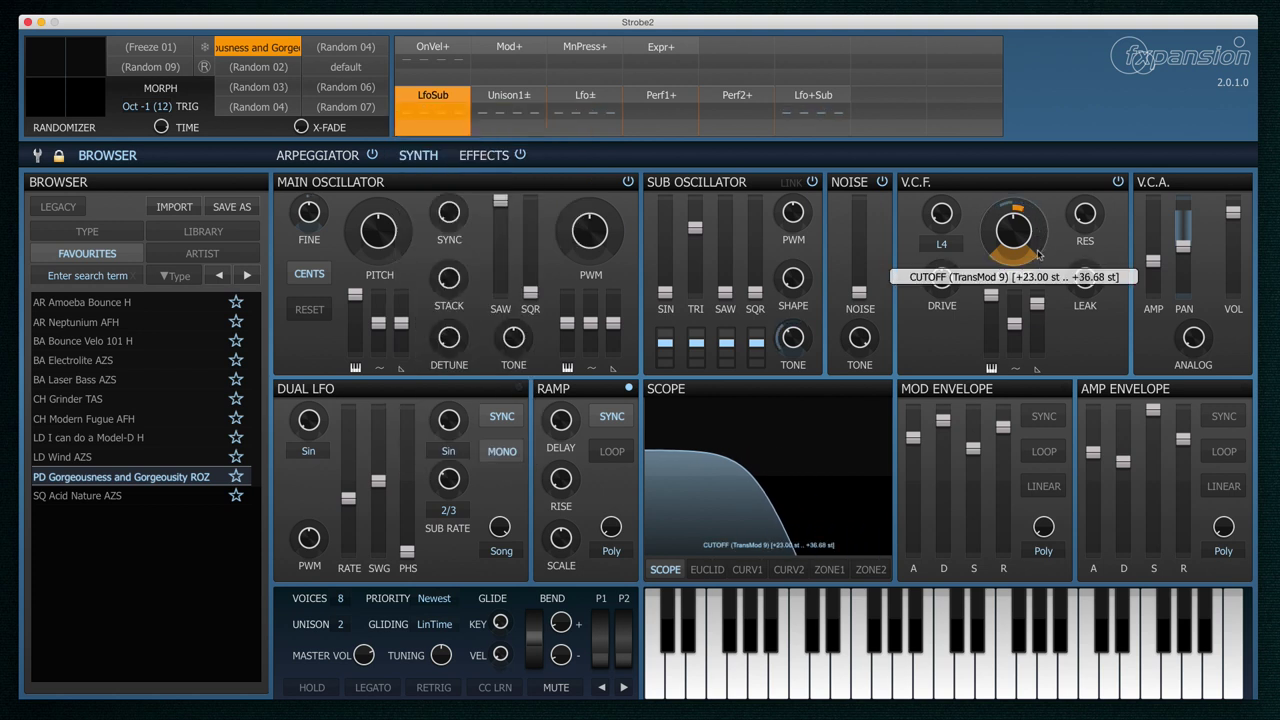
{"action": "left_click", "coordinate": [822, 96]}
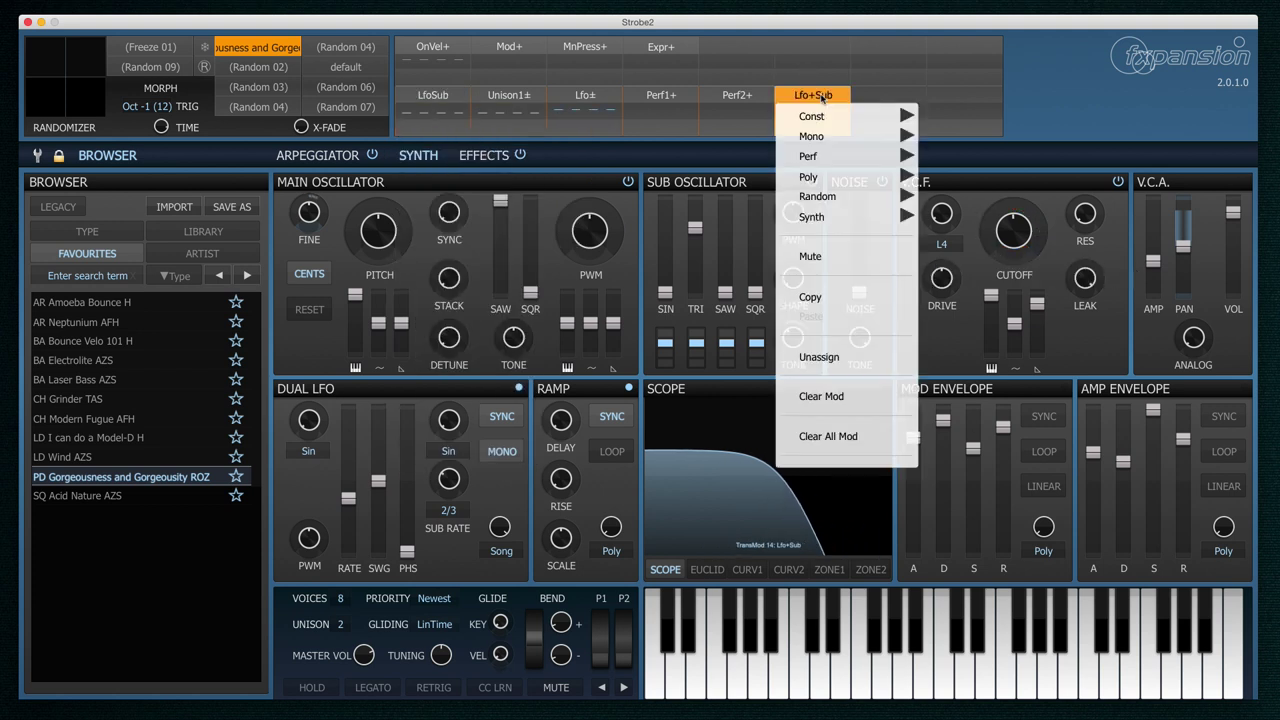
{"action": "mouse_move", "coordinate": [830, 136]}
{"action": "left_click", "coordinate": [1045, 244]}
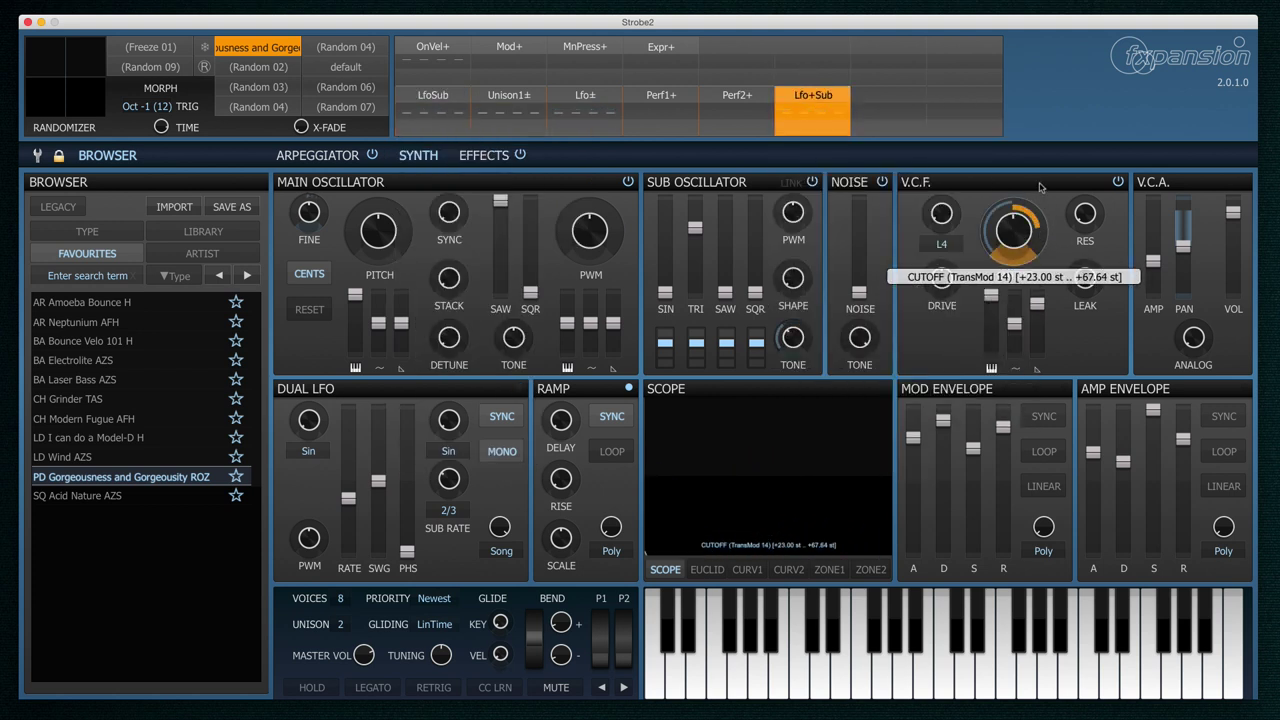
{"action": "left_click_drag", "start_coordinate": [1040, 187], "coordinate": [1036, 200]}
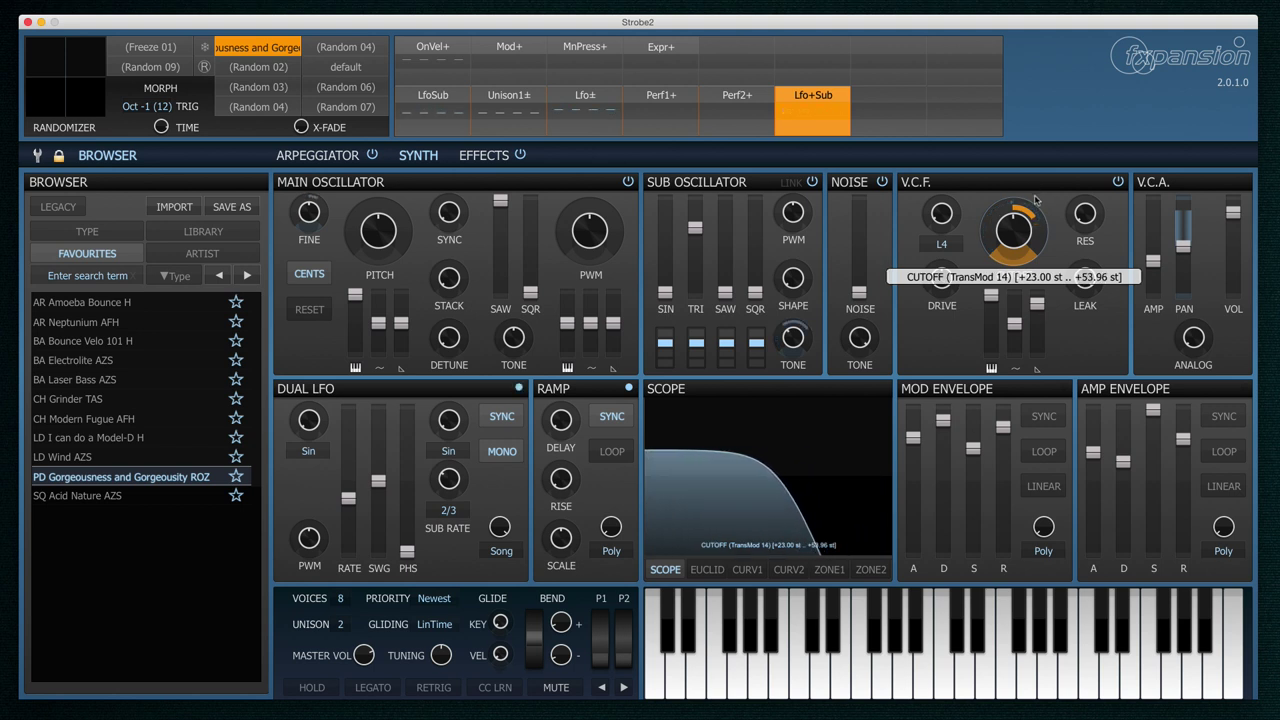